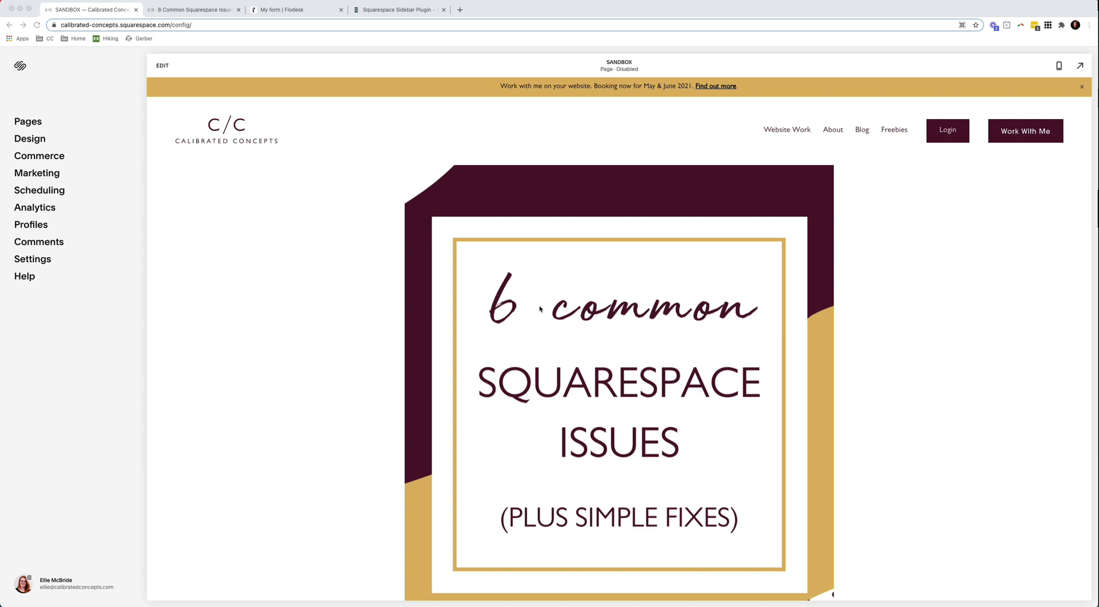
- Preview the SANDBOX page at phone size and scroll through it
{"action": "scroll", "coordinate": [574, 302], "scroll_direction": "up", "scroll_amount": 3}
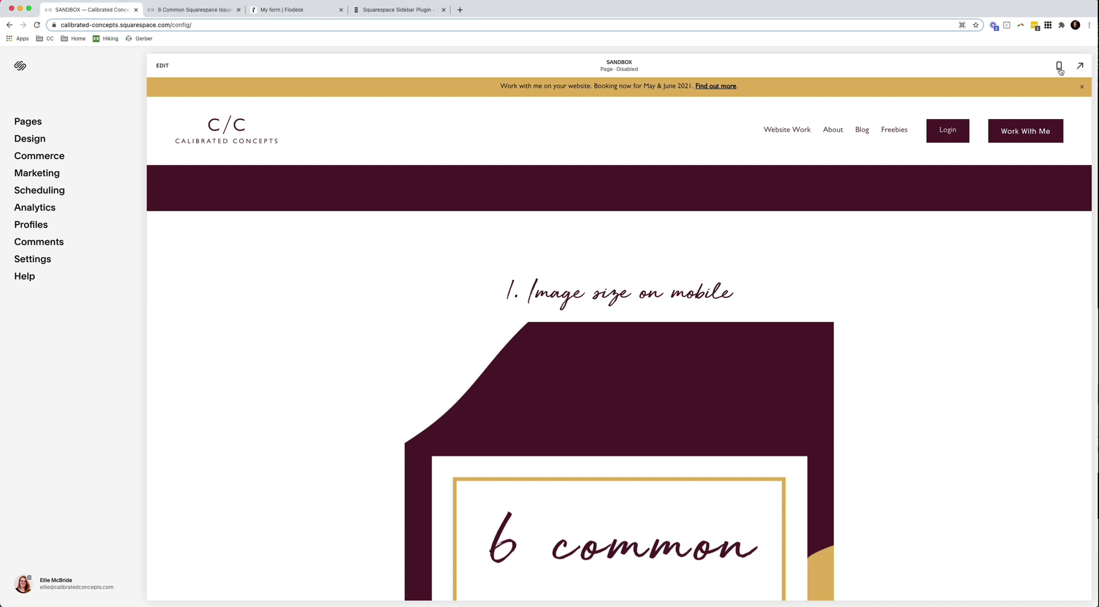
{"action": "left_click", "coordinate": [1059, 67]}
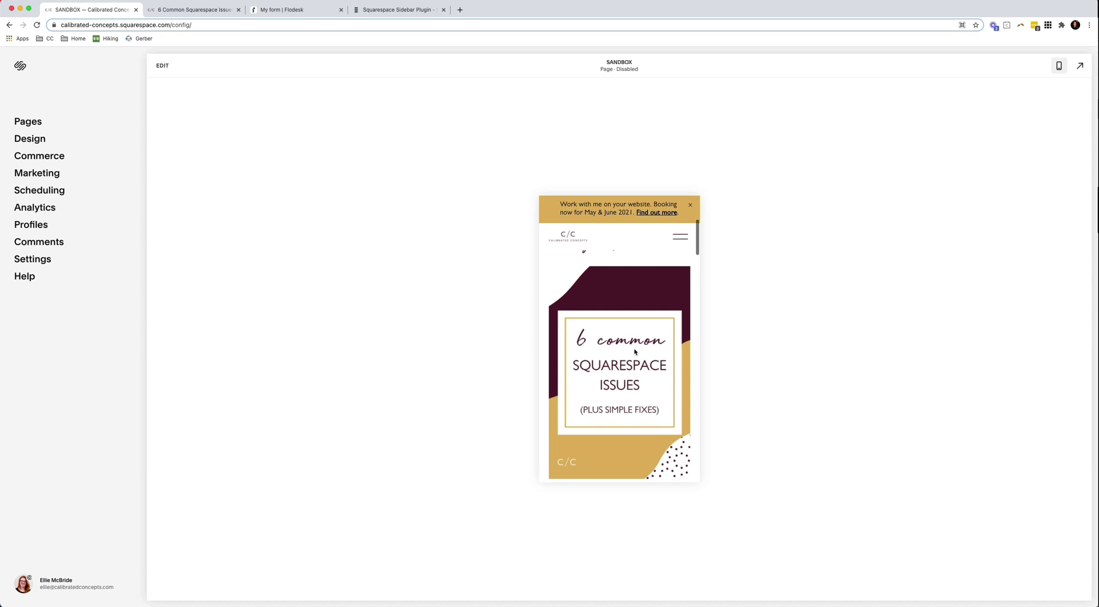
{"action": "scroll", "coordinate": [635, 352], "scroll_direction": "down", "scroll_amount": 1}
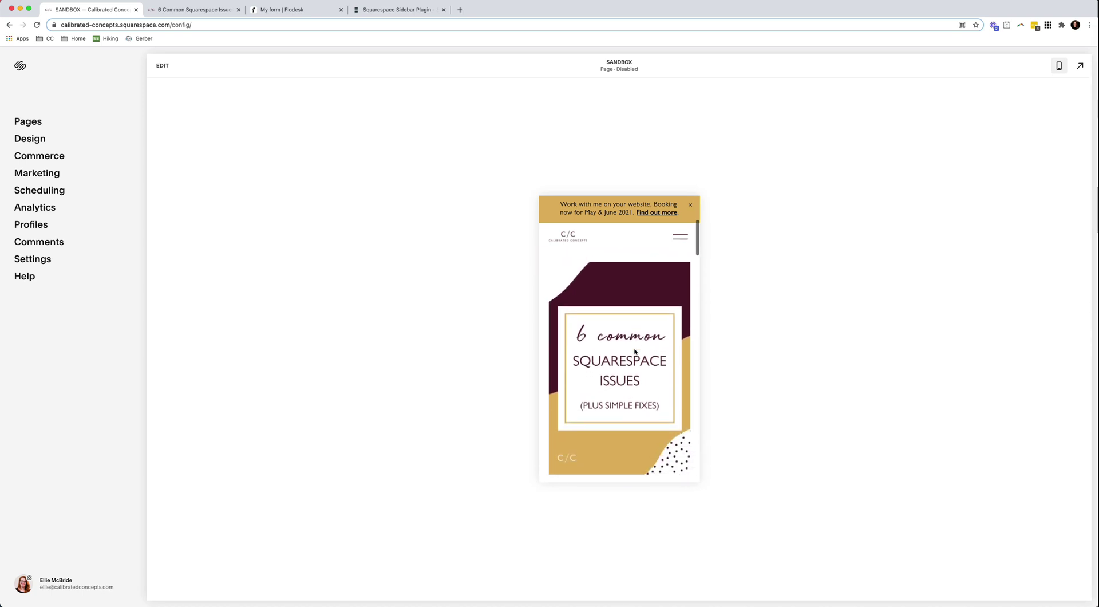
{"action": "scroll", "coordinate": [635, 352], "scroll_direction": "down", "scroll_amount": 1}
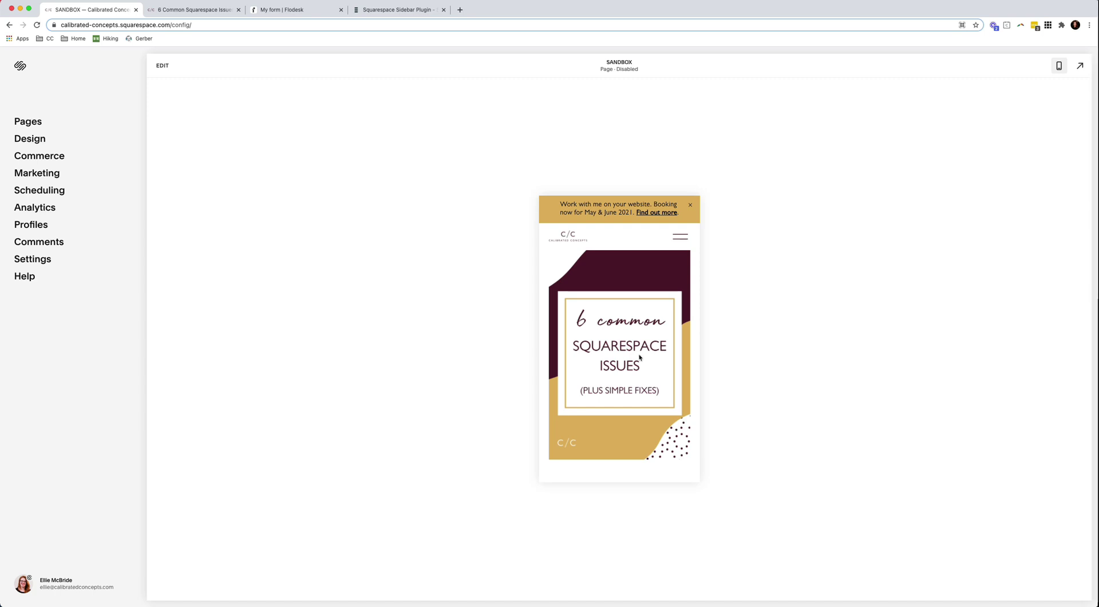
{"action": "scroll", "coordinate": [640, 359], "scroll_direction": "down", "scroll_amount": 1}
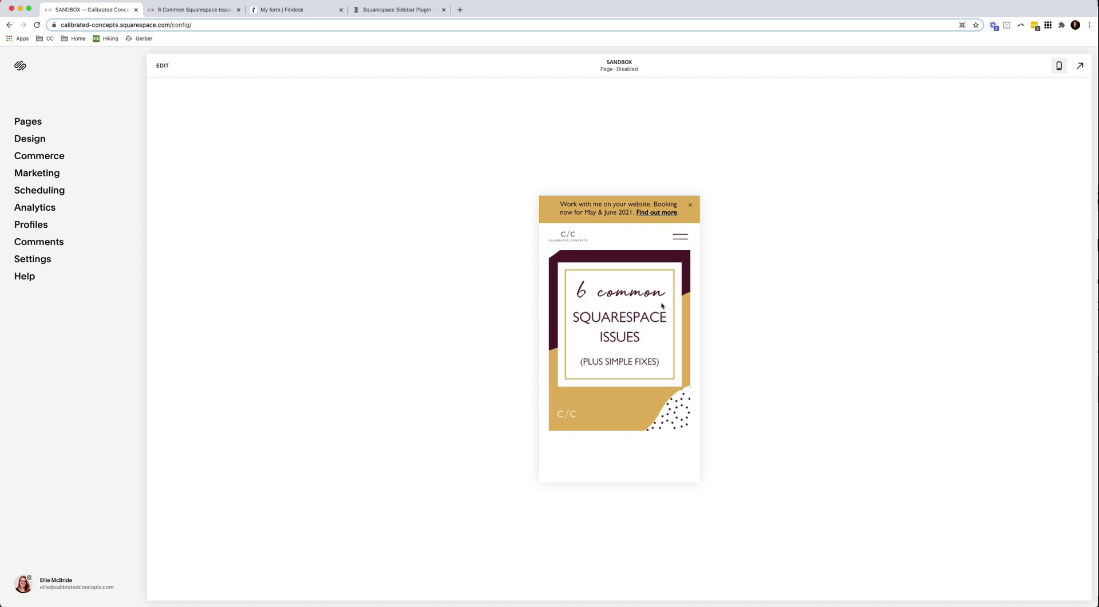
- Open Design > Custom CSS and add blank lines after the last rule
{"action": "left_click", "coordinate": [23, 143]}
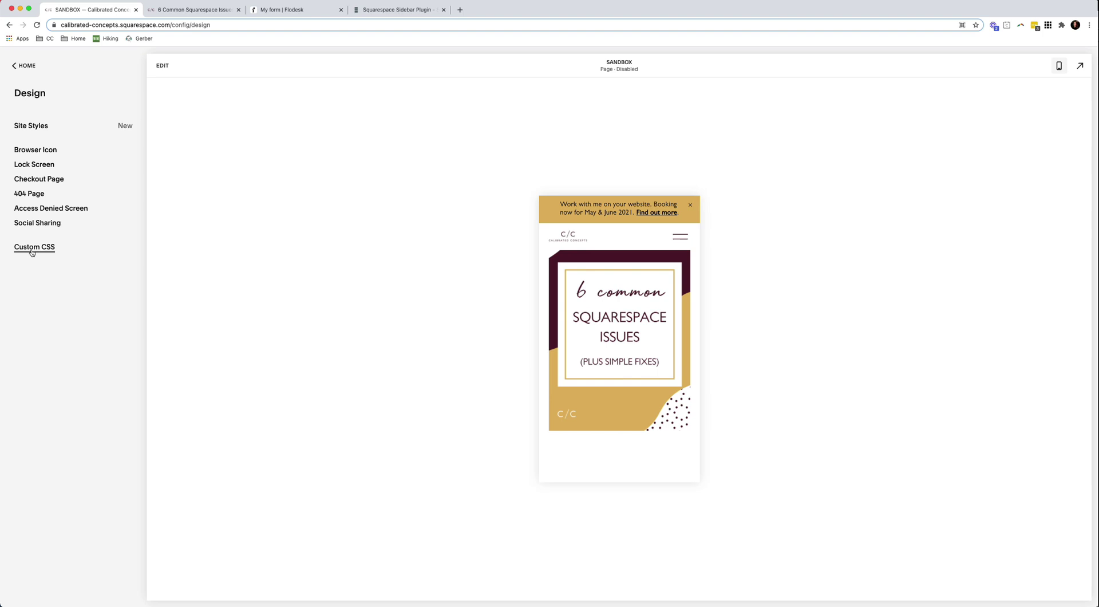
{"action": "left_click", "coordinate": [32, 251]}
{"action": "scroll", "coordinate": [106, 359], "scroll_direction": "down", "scroll_amount": 6}
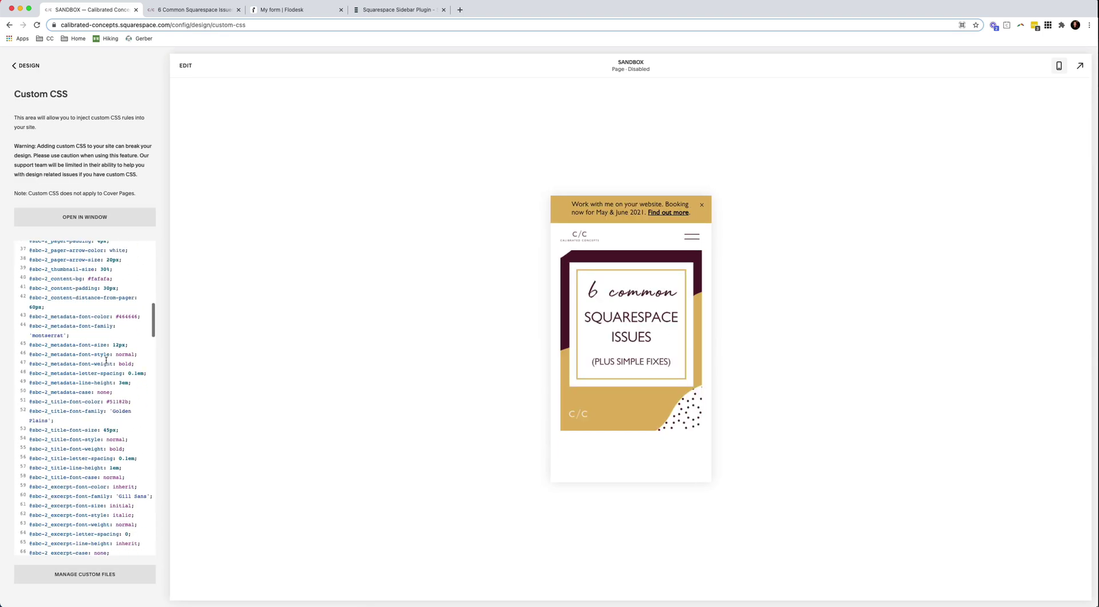
{"action": "scroll", "coordinate": [106, 360], "scroll_direction": "down", "scroll_amount": 20}
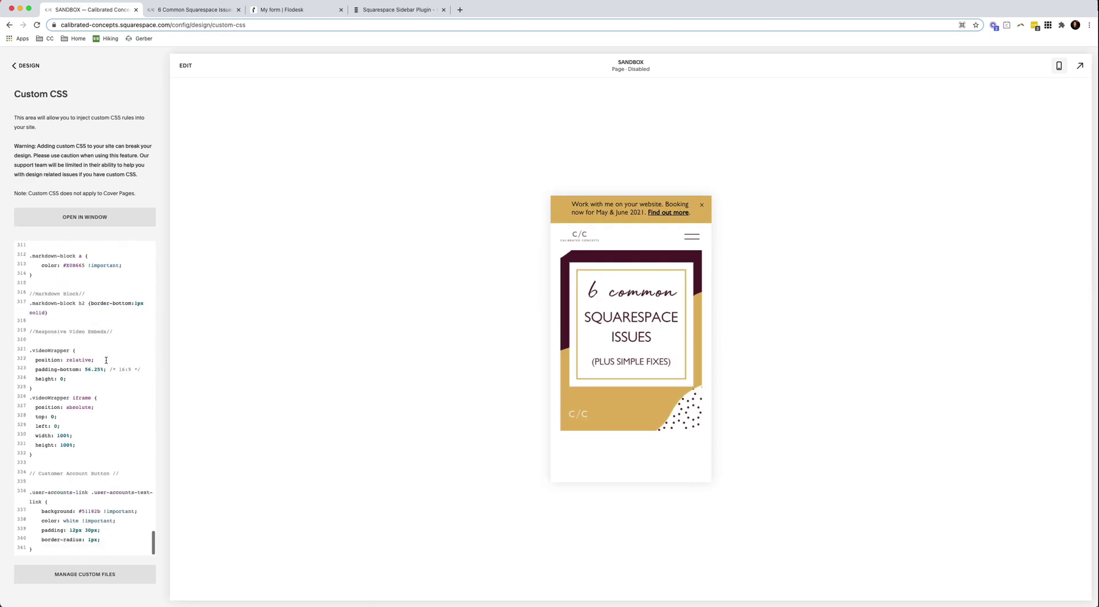
{"action": "left_click", "coordinate": [122, 548]}
{"action": "key", "text": "Return"}
{"action": "key", "text": "Return"}
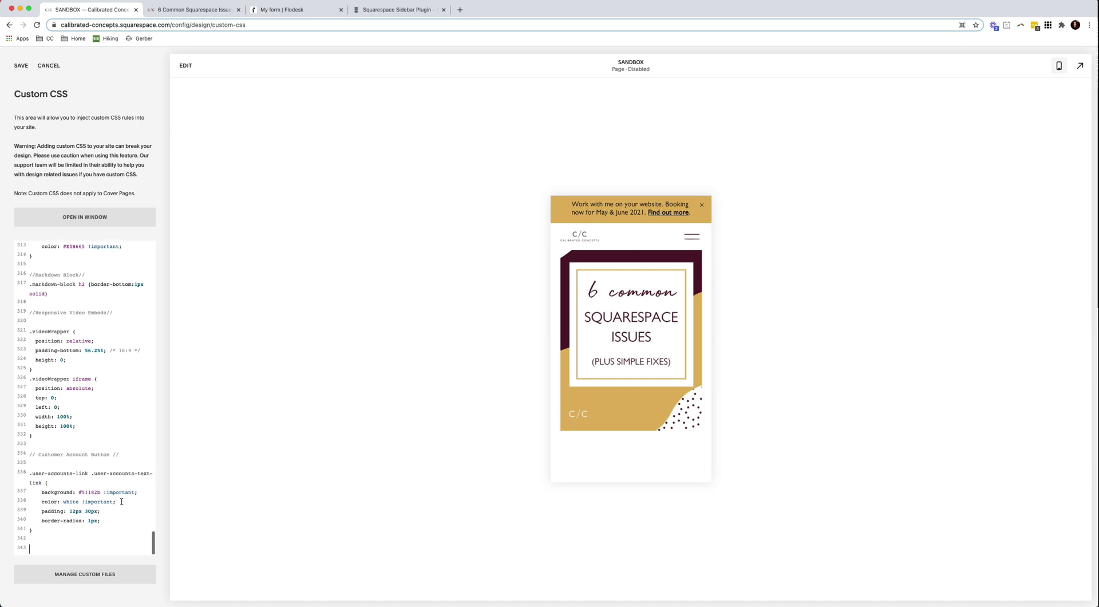
- In the 6 Common Squarespace Issues post, select the CSS FOR MOBILE code under '1. Image size on mobile'
{"action": "left_click", "coordinate": [191, 9]}
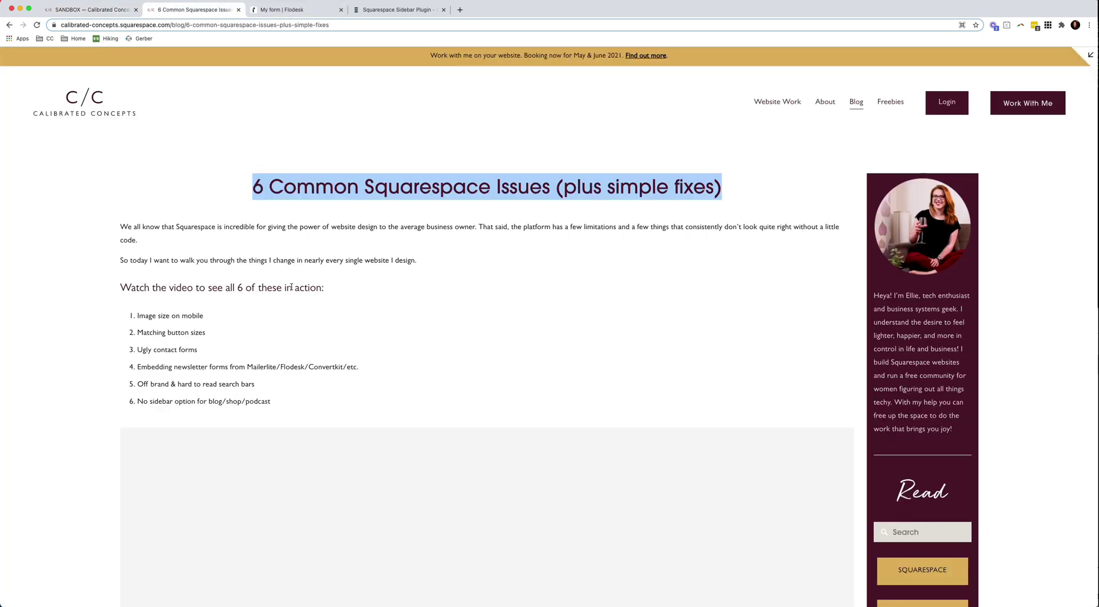
{"action": "scroll", "coordinate": [297, 290], "scroll_direction": "down", "scroll_amount": 3}
{"action": "scroll", "coordinate": [297, 289], "scroll_direction": "down", "scroll_amount": 8}
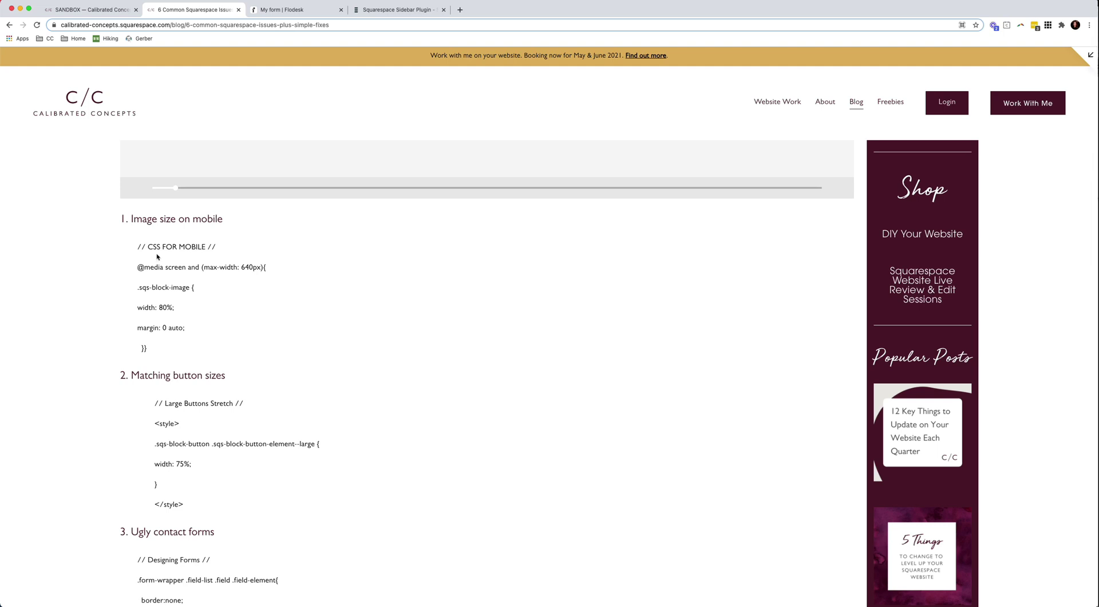
{"action": "left_click_drag", "start_coordinate": [137, 247], "coordinate": [209, 346]}
{"action": "key", "text": "super+c"}
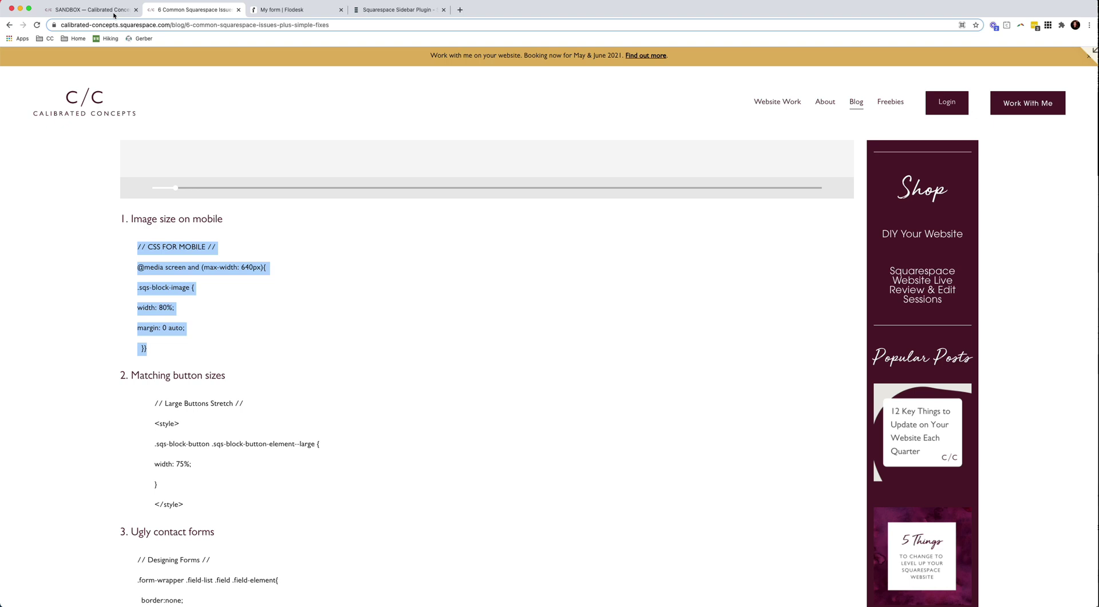
- Paste the CSS FOR MOBILE snippet into the SANDBOX Custom CSS and remove its empty lines
{"action": "left_click", "coordinate": [113, 13]}
{"action": "left_click", "coordinate": [43, 541]}
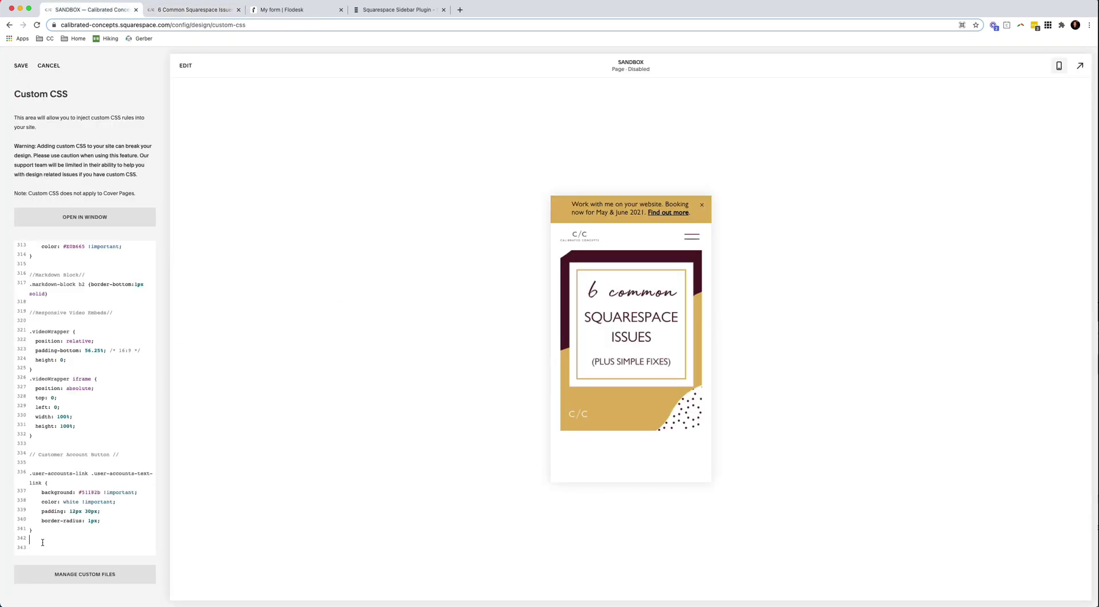
{"action": "key", "text": "super+v"}
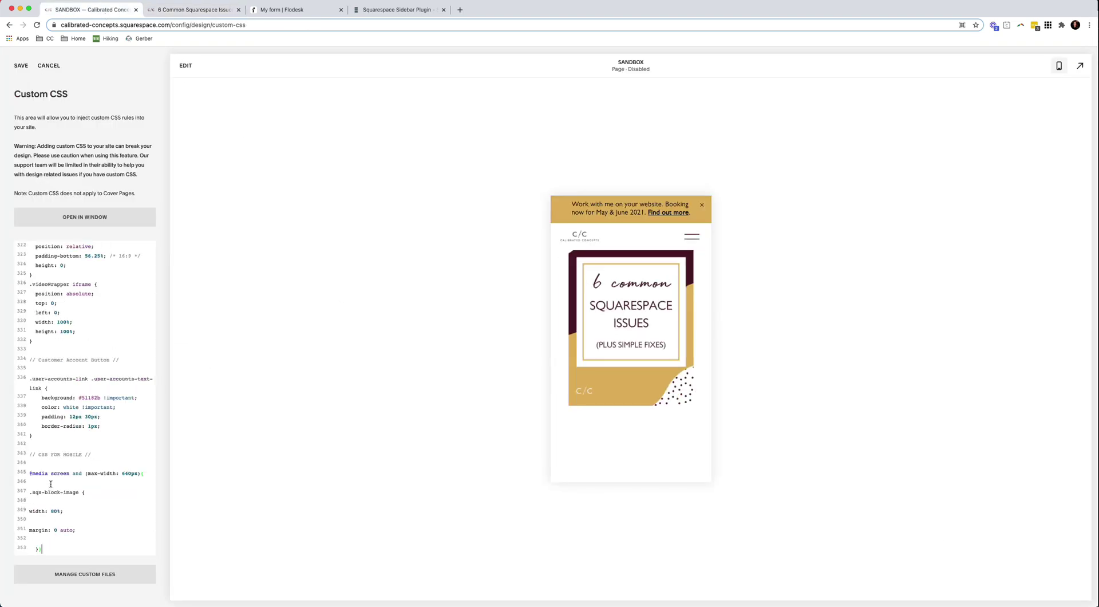
{"action": "left_click", "coordinate": [51, 484]}
{"action": "key", "text": "BackSpace"}
{"action": "left_click", "coordinate": [51, 500]}
{"action": "key", "text": "BackSpace"}
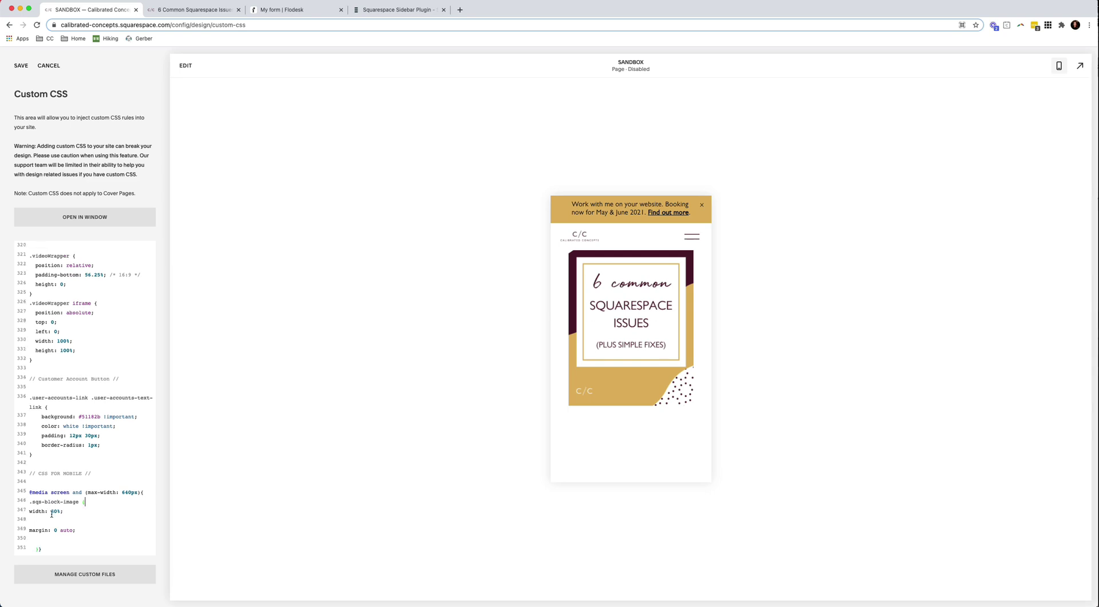
{"action": "key", "text": "BackSpace"}
{"action": "left_click", "coordinate": [57, 538]}
{"action": "key", "text": "BackSpace"}
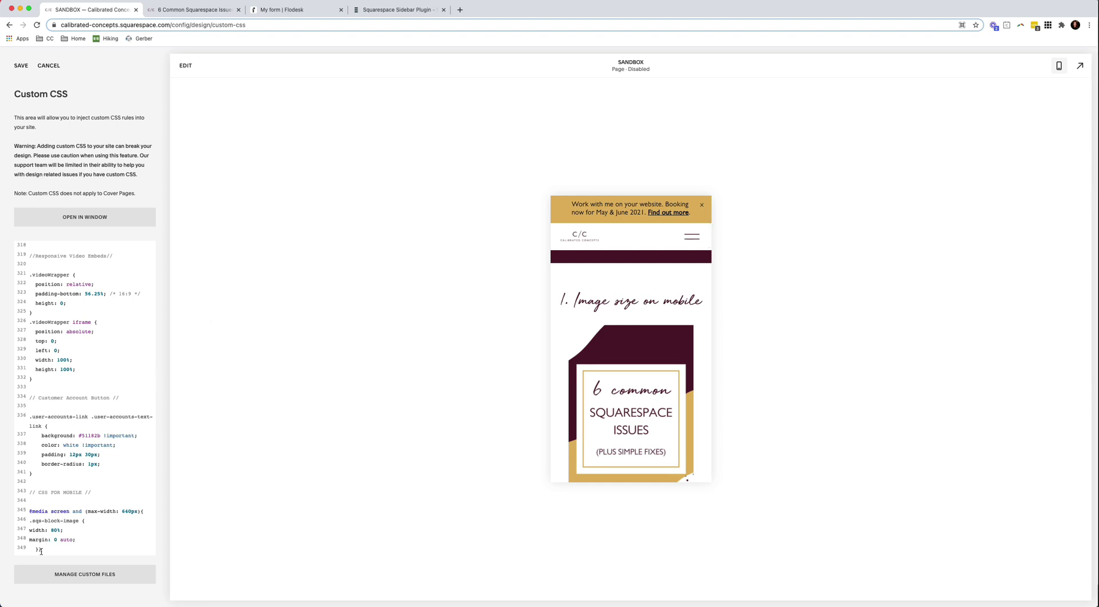
- Delete and restore the mobile block, retype the image width digit as 7, and save
{"action": "left_click_drag", "start_coordinate": [42, 550], "coordinate": [30, 500]}
{"action": "left_click", "coordinate": [37, 502]}
{"action": "left_click_drag", "start_coordinate": [41, 549], "coordinate": [27, 491]}
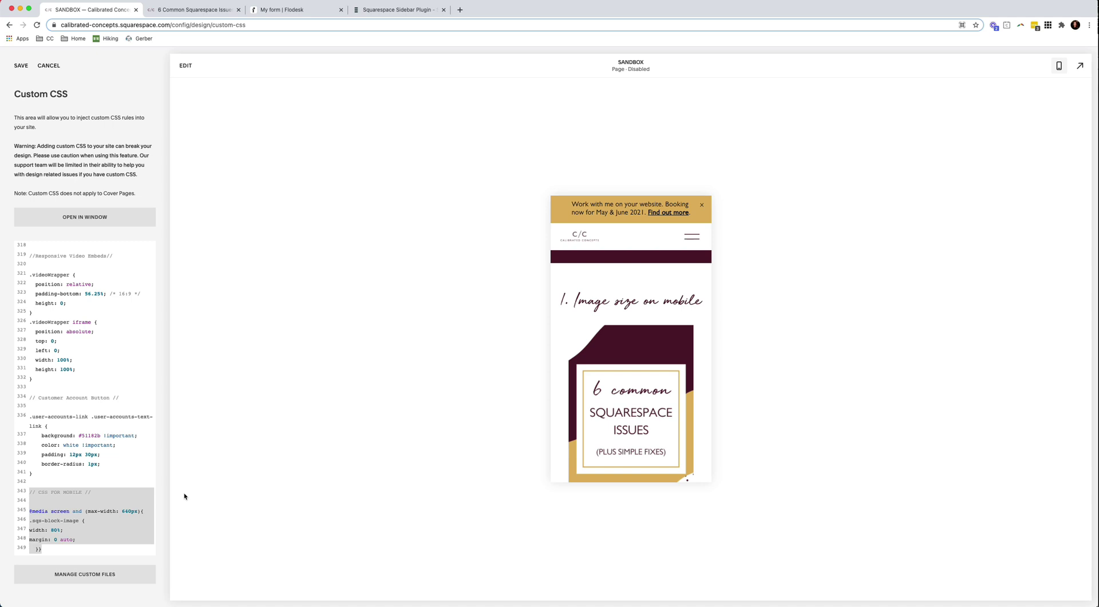
{"action": "key", "text": "BackSpace"}
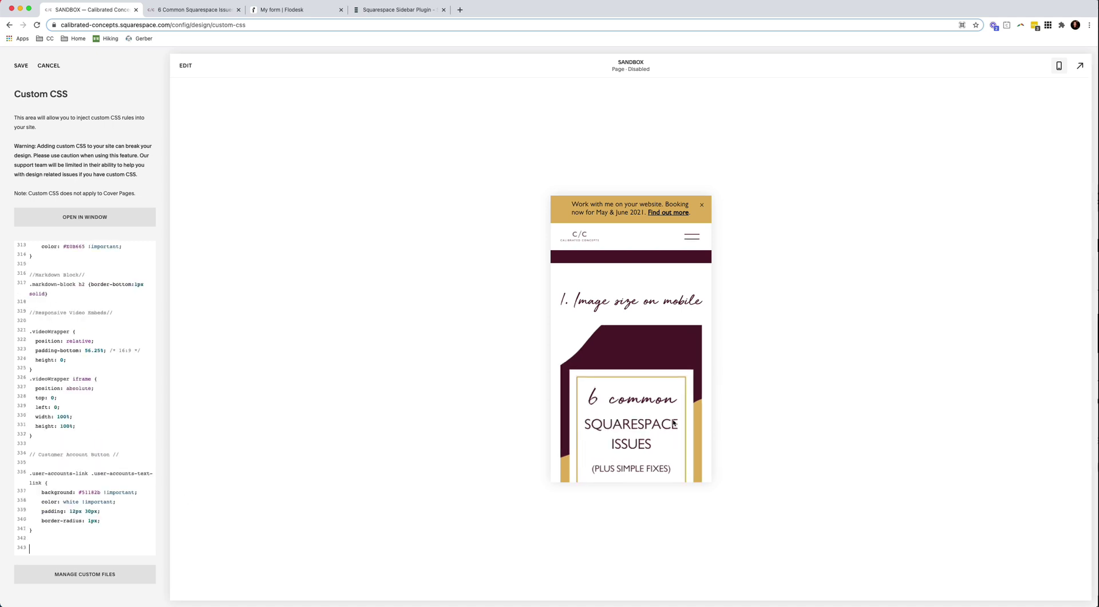
{"action": "key", "text": "super+z"}
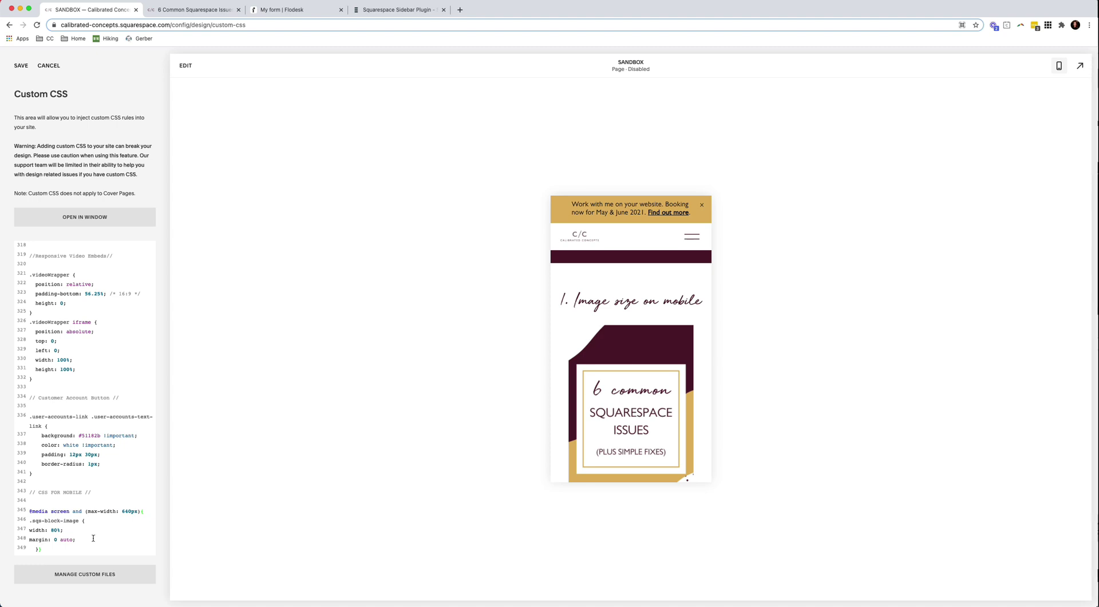
{"action": "key", "text": "BackSpace"}
{"action": "type", "text": "7"}
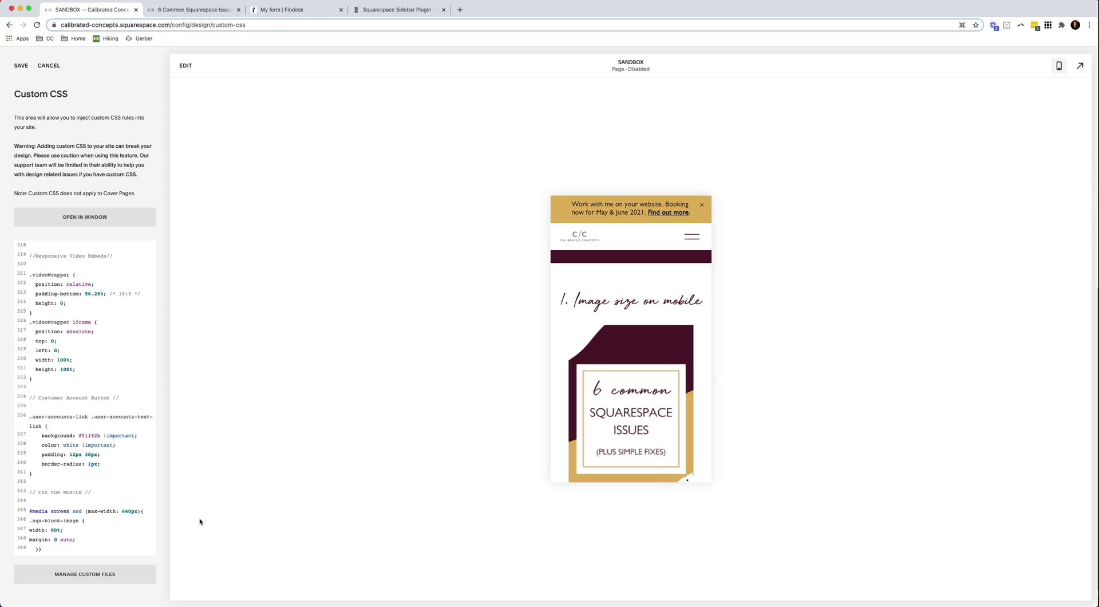
{"action": "scroll", "coordinate": [599, 460], "scroll_direction": "down", "scroll_amount": 2}
{"action": "scroll", "coordinate": [599, 459], "scroll_direction": "down", "scroll_amount": 1}
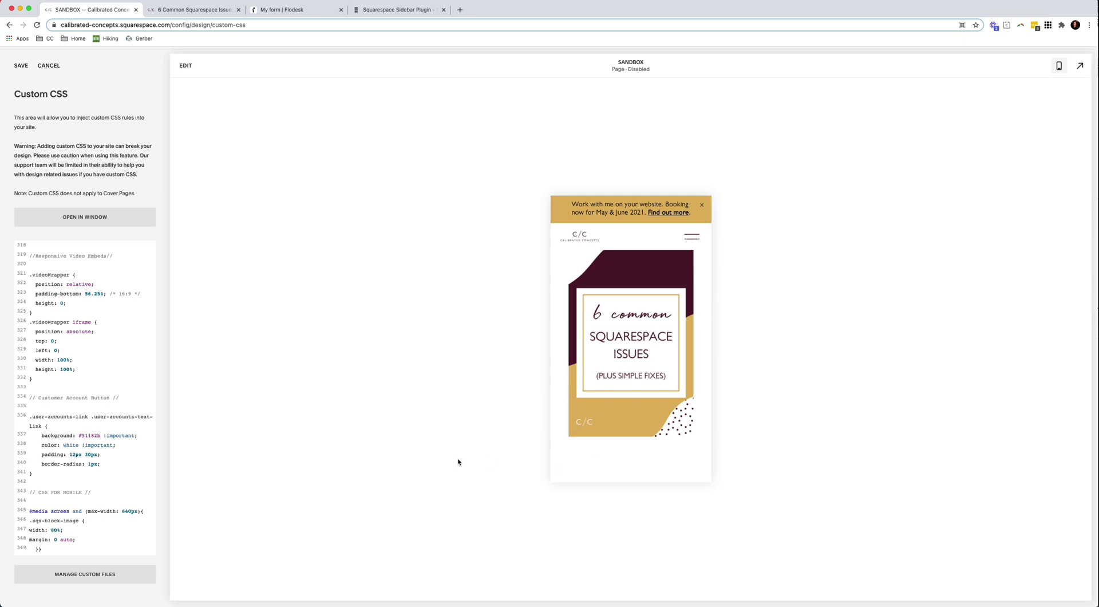
{"action": "left_click", "coordinate": [24, 69]}
- Turn off mobile preview and scroll down to '2. Matching button sizes'
{"action": "left_click", "coordinate": [1059, 65]}
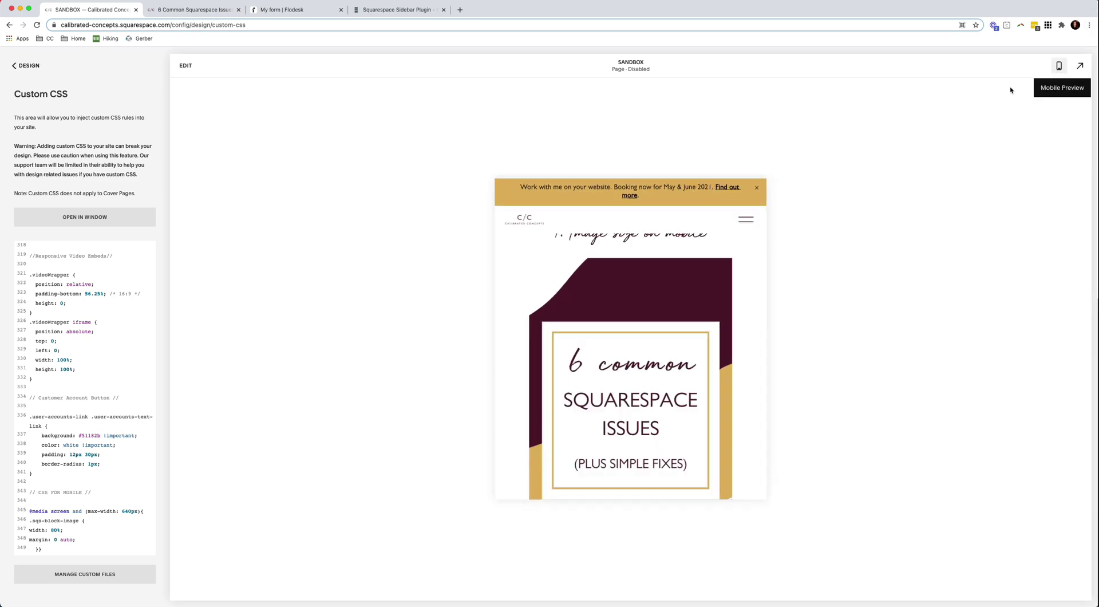
{"action": "scroll", "coordinate": [754, 265], "scroll_direction": "down", "scroll_amount": 10}
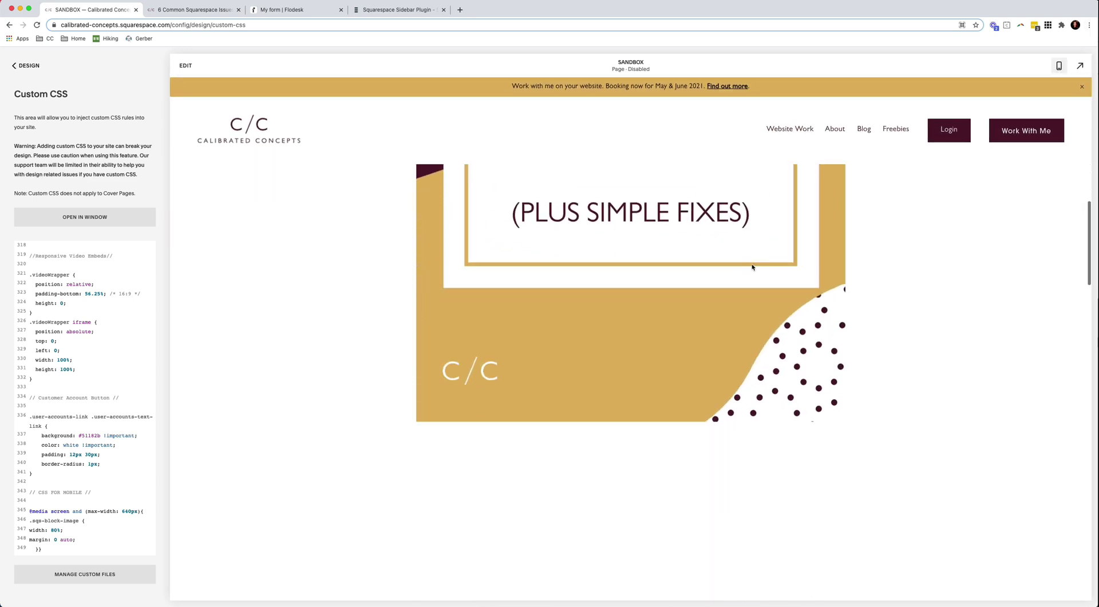
{"action": "scroll", "coordinate": [753, 266], "scroll_direction": "down", "scroll_amount": 8}
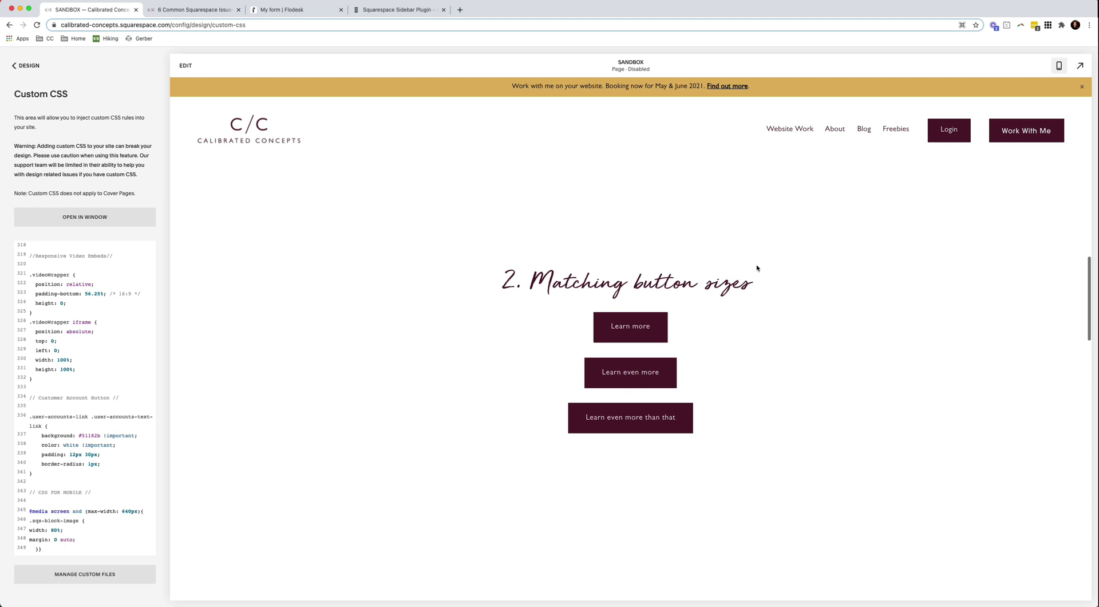
{"action": "scroll", "coordinate": [756, 266], "scroll_direction": "down", "scroll_amount": 2}
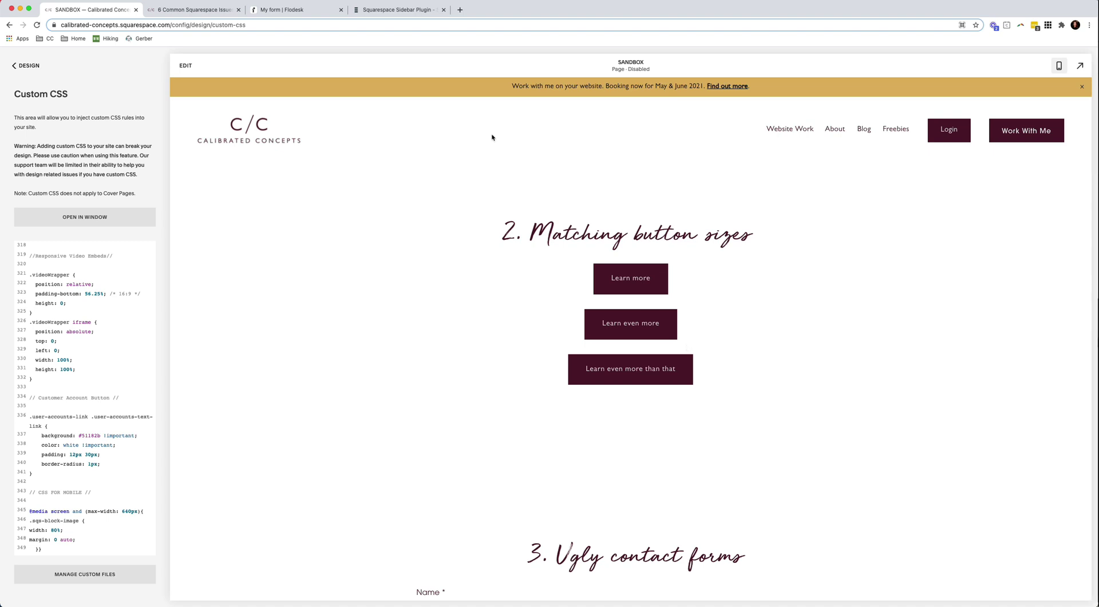
- Select the Large Buttons Stretch code in the blog post, then return to the SANDBOX editor
{"action": "left_click", "coordinate": [178, 10]}
{"action": "scroll", "coordinate": [922, 293], "scroll_direction": "down", "scroll_amount": 5}
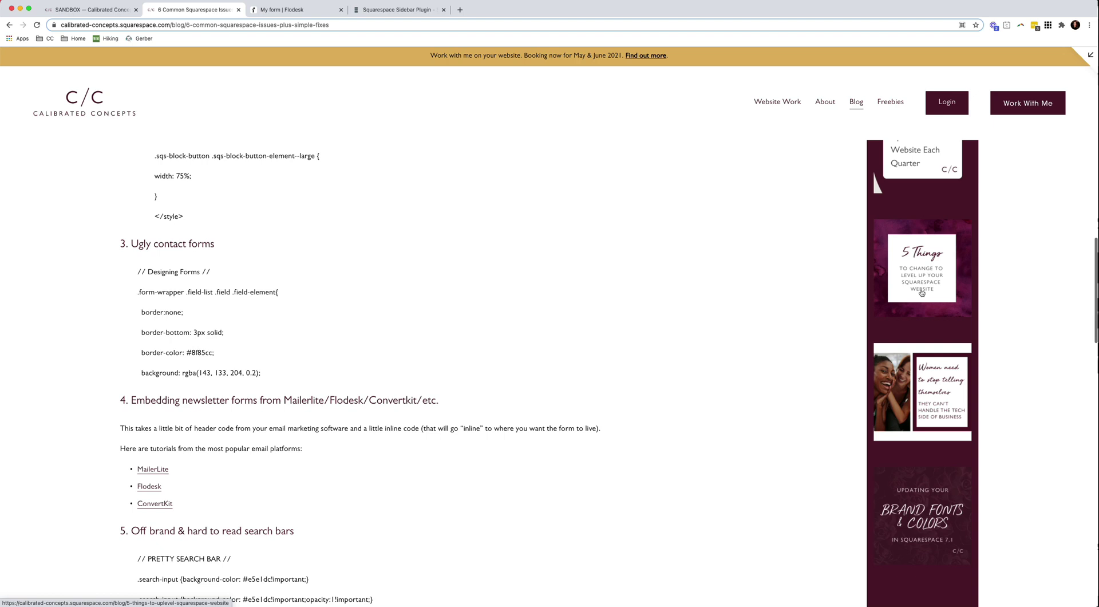
{"action": "scroll", "coordinate": [939, 401], "scroll_direction": "up", "scroll_amount": 20}
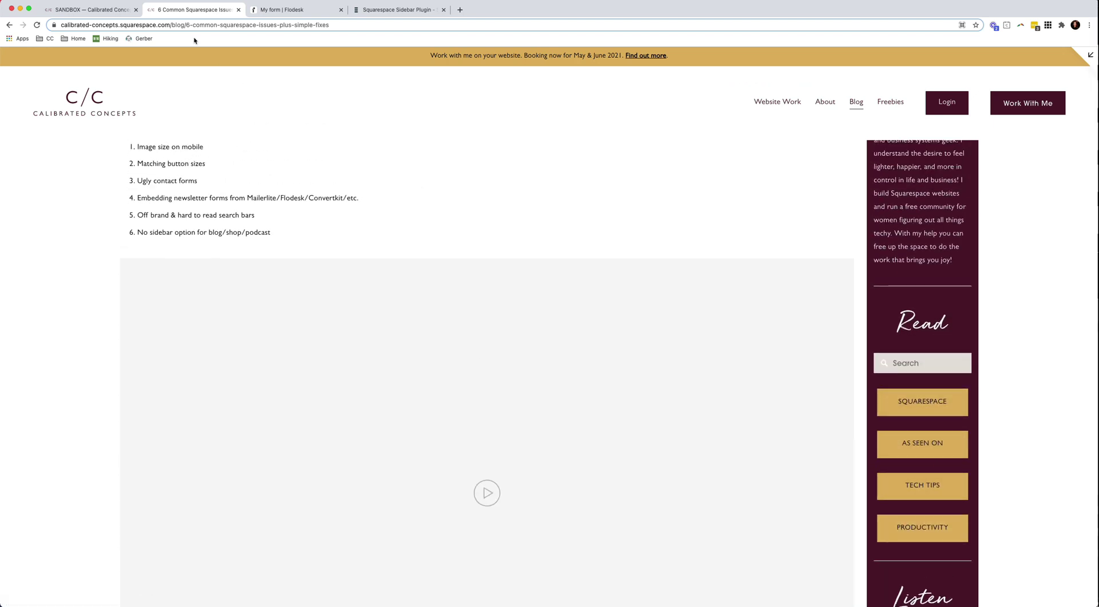
{"action": "left_click", "coordinate": [80, 11]}
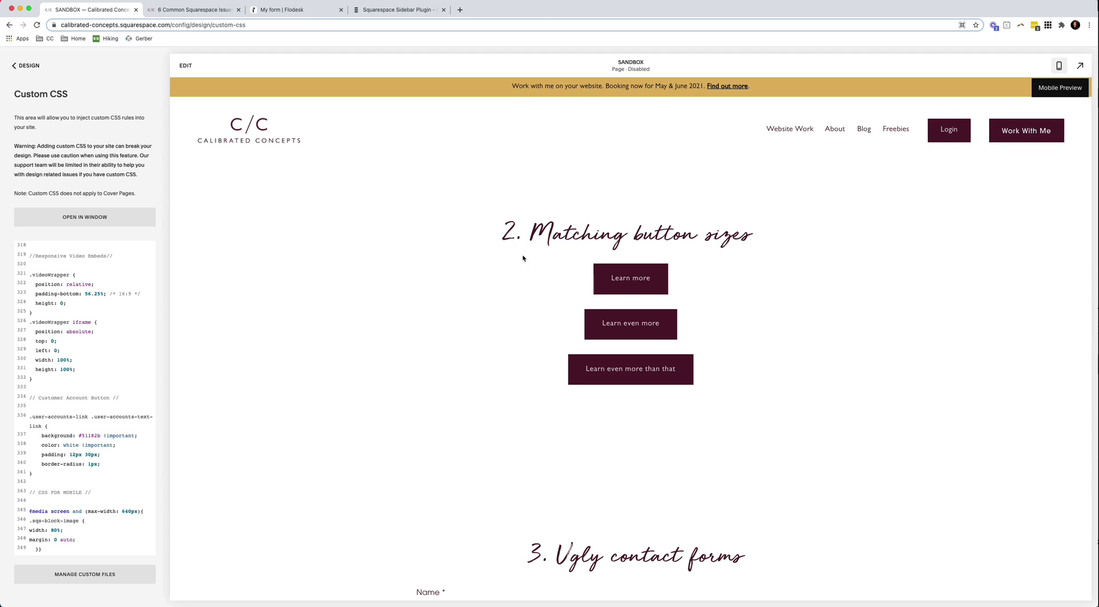
{"action": "scroll", "coordinate": [527, 259], "scroll_direction": "down", "scroll_amount": 2}
{"action": "scroll", "coordinate": [528, 259], "scroll_direction": "up", "scroll_amount": 2}
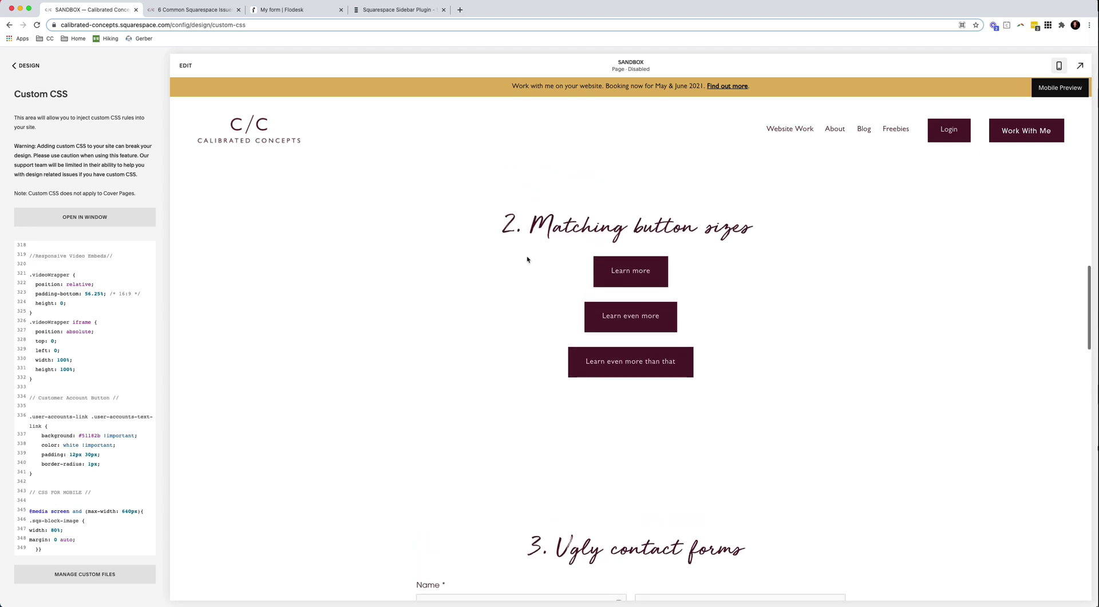
{"action": "left_click", "coordinate": [192, 10]}
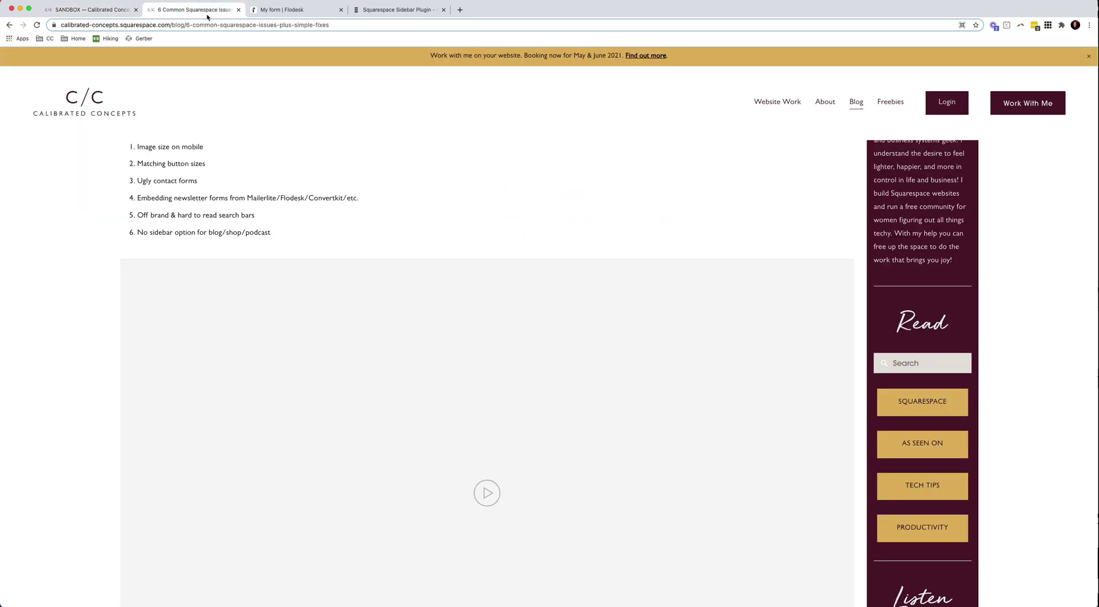
{"action": "scroll", "coordinate": [346, 179], "scroll_direction": "down", "scroll_amount": 10}
{"action": "scroll", "coordinate": [346, 177], "scroll_direction": "down", "scroll_amount": 5}
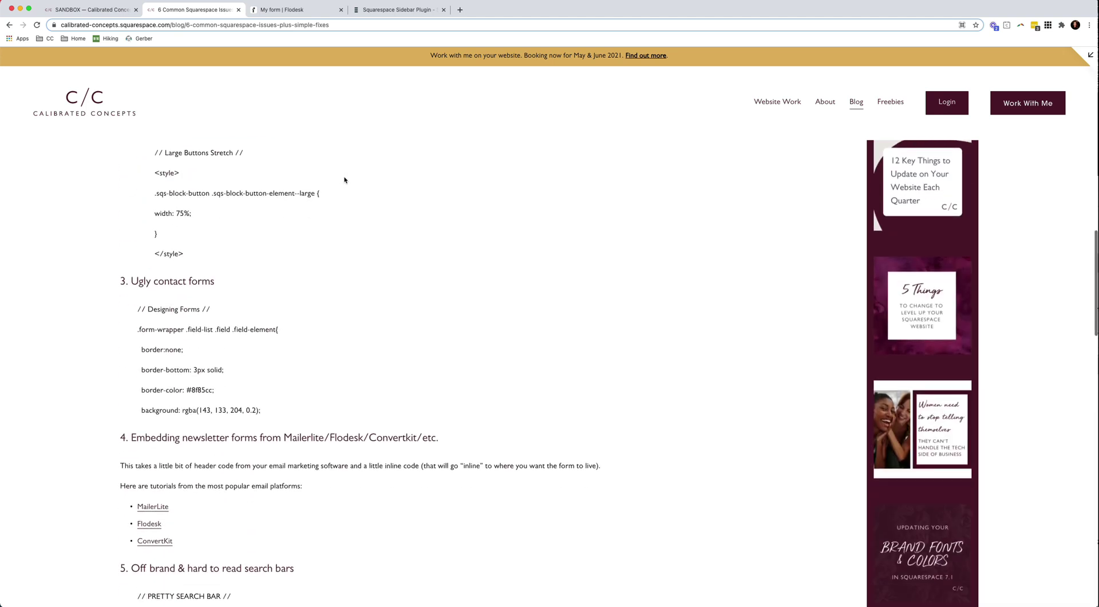
{"action": "scroll", "coordinate": [166, 181], "scroll_direction": "up", "scroll_amount": 2}
{"action": "left_click_drag", "start_coordinate": [154, 181], "coordinate": [201, 293]}
{"action": "key", "text": "super+c"}
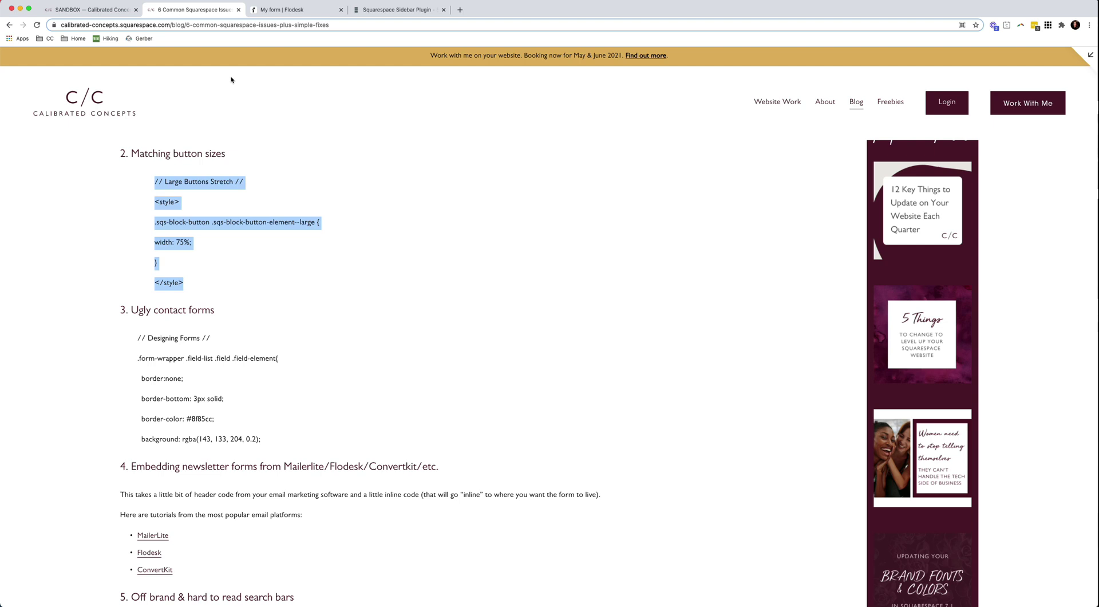
{"action": "left_click", "coordinate": [108, 10]}
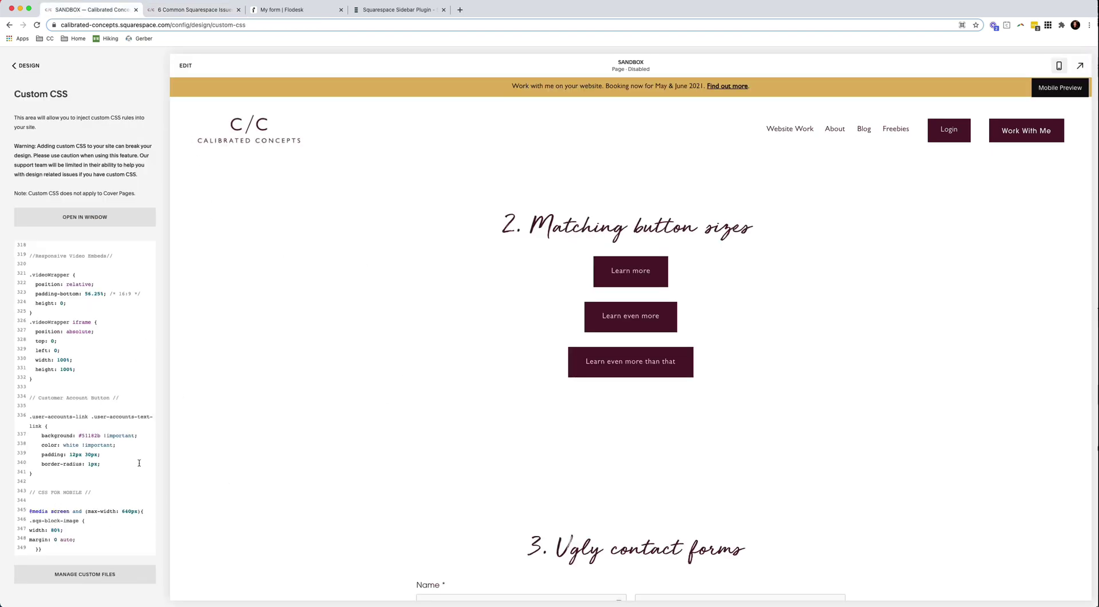
- Exit Custom CSS through the Design and Home back arrows and open the Pages list
{"action": "left_click", "coordinate": [62, 546]}
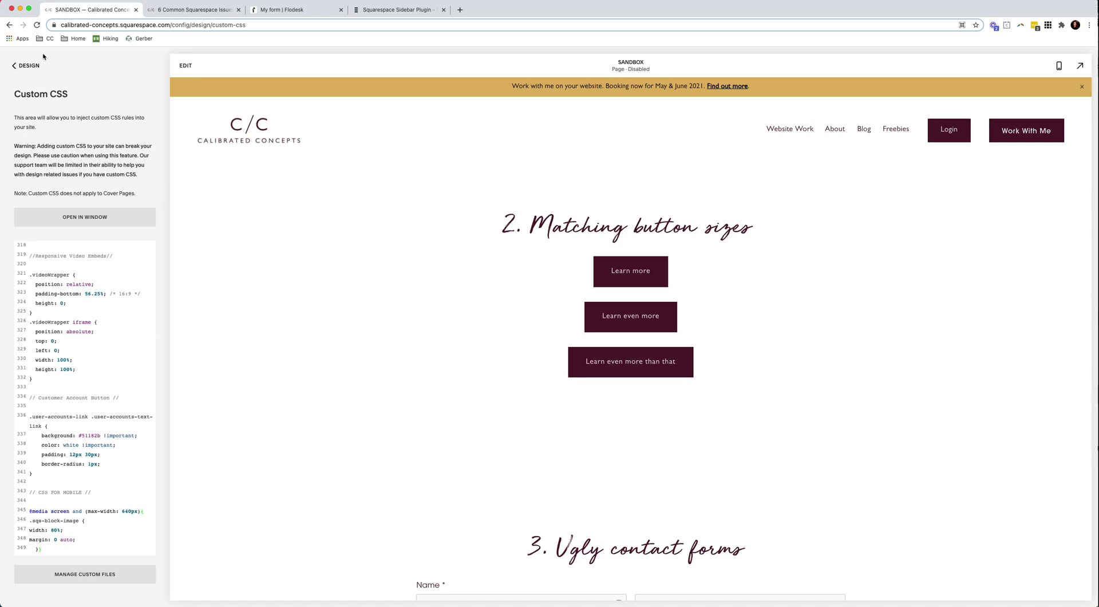
{"action": "left_click", "coordinate": [17, 66]}
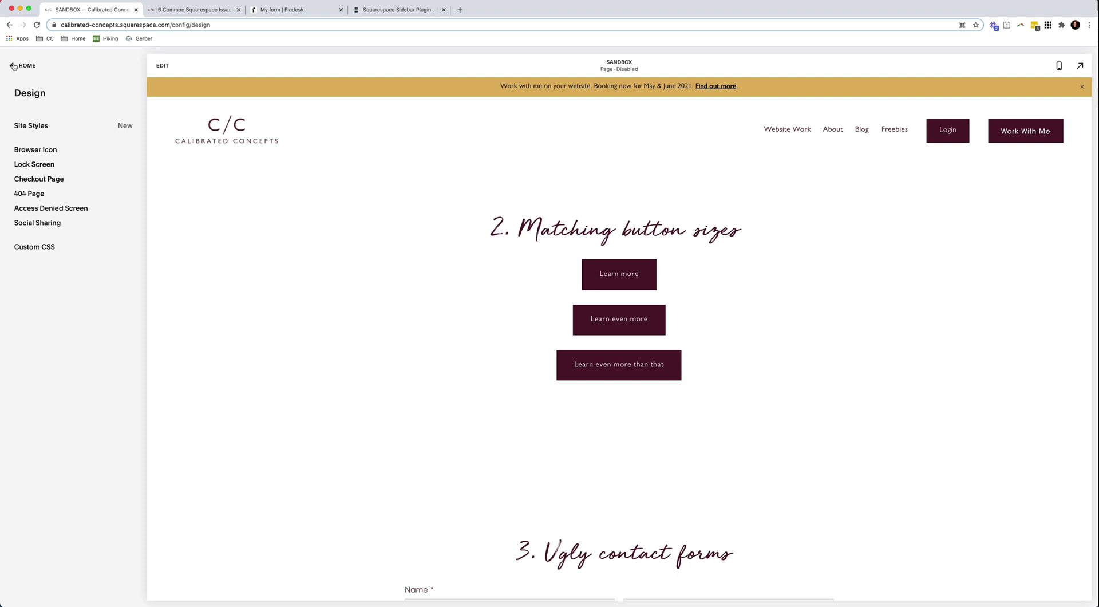
{"action": "left_click", "coordinate": [14, 65]}
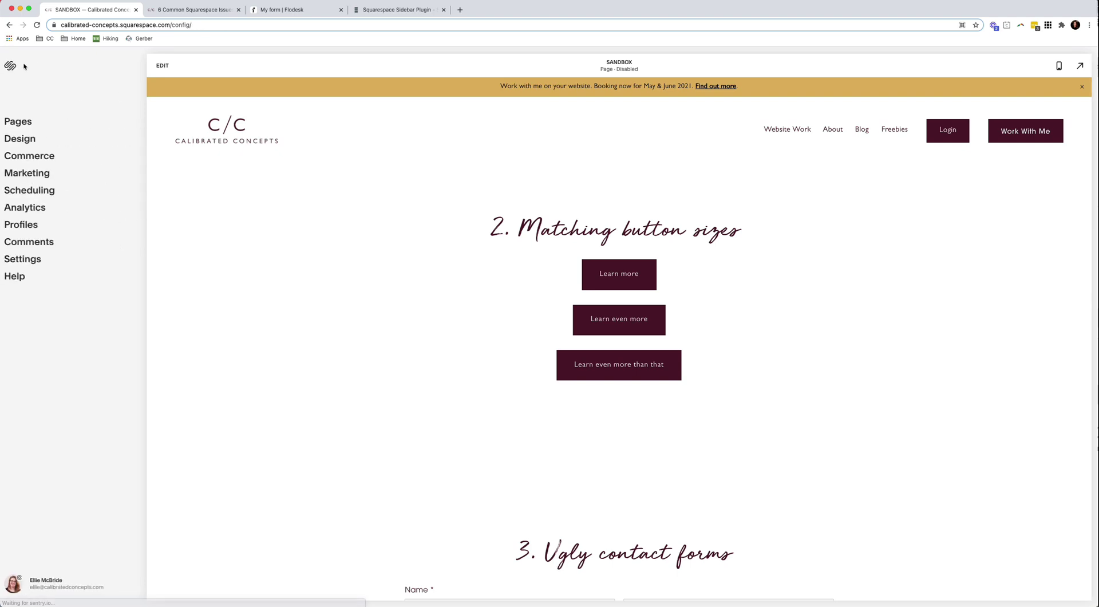
{"action": "left_click", "coordinate": [24, 120]}
{"action": "scroll", "coordinate": [70, 359], "scroll_direction": "down", "scroll_amount": 3}
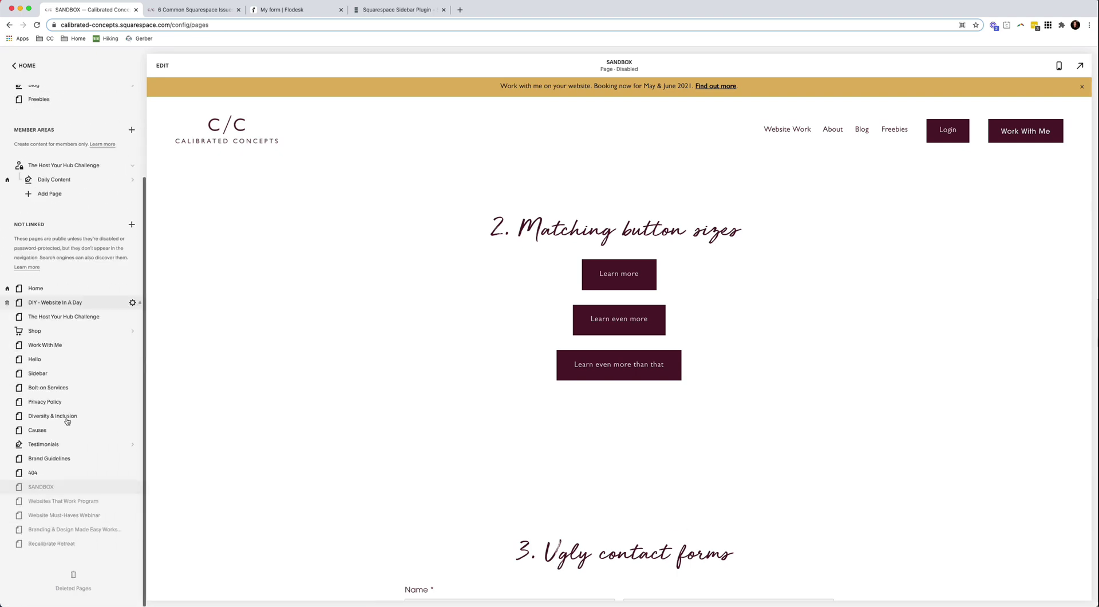
- Paste the Large Buttons Stretch CSS into the SANDBOX page's Advanced header code injection
{"action": "left_click", "coordinate": [133, 489]}
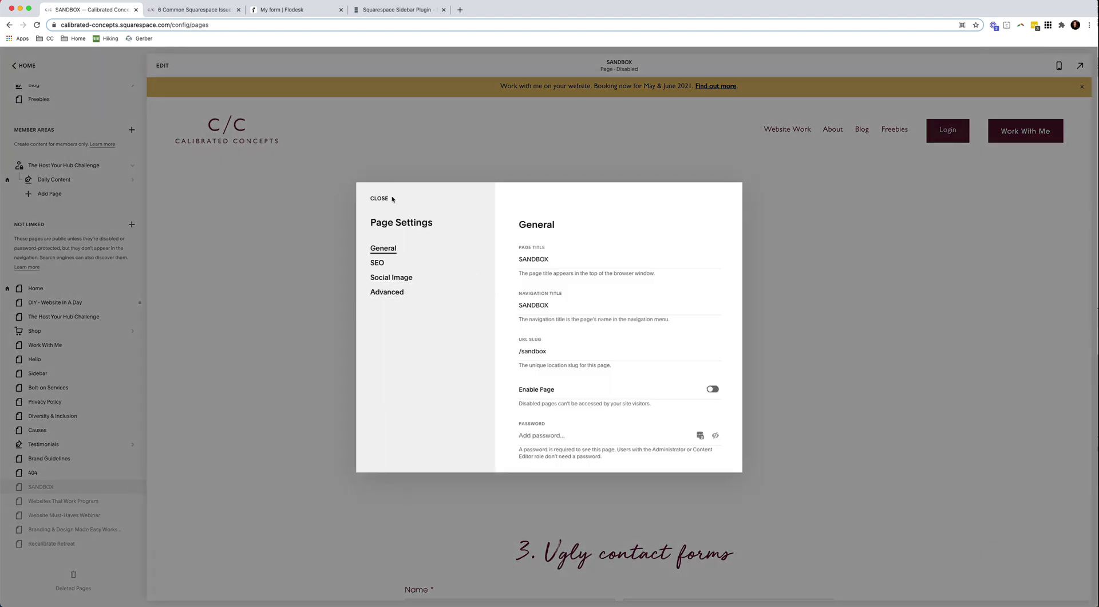
{"action": "left_click", "coordinate": [380, 198]}
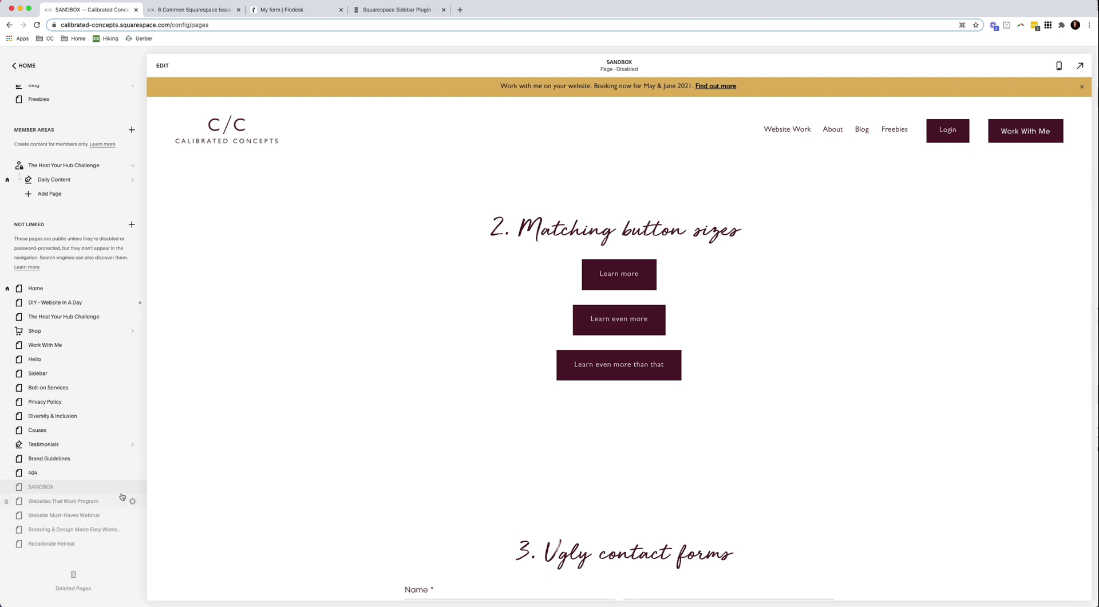
{"action": "left_click", "coordinate": [135, 489]}
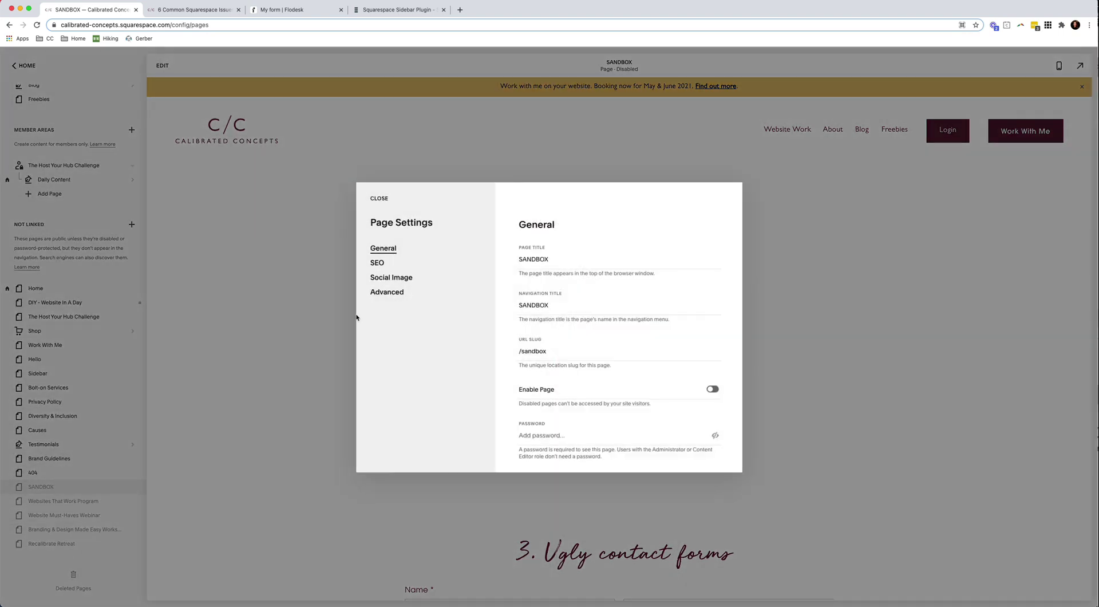
{"action": "left_click", "coordinate": [393, 293]}
{"action": "left_click", "coordinate": [537, 300]}
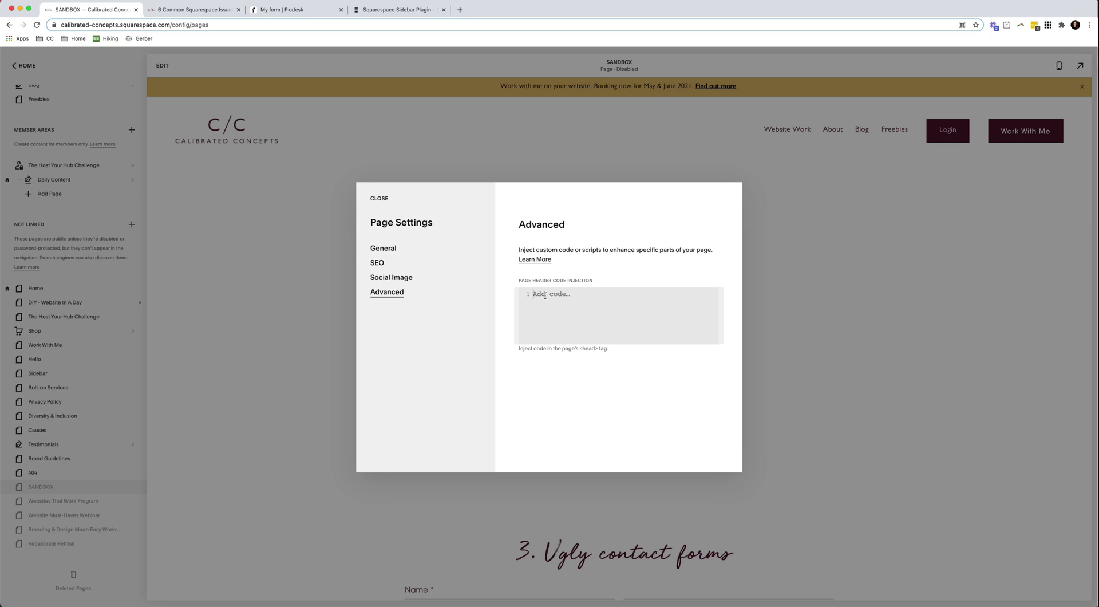
{"action": "key", "text": "super+v"}
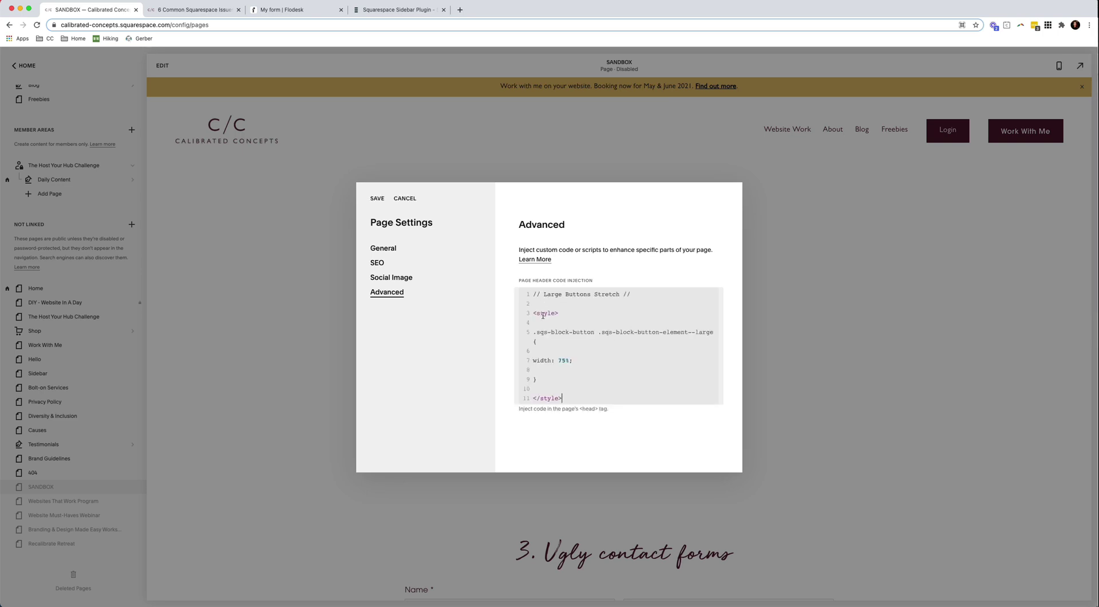
- Condense the pasted button CSS to four lines and save the page settings
{"action": "left_click", "coordinate": [539, 377]}
{"action": "key", "text": "BackSpace"}
{"action": "key", "text": "BackSpace"}
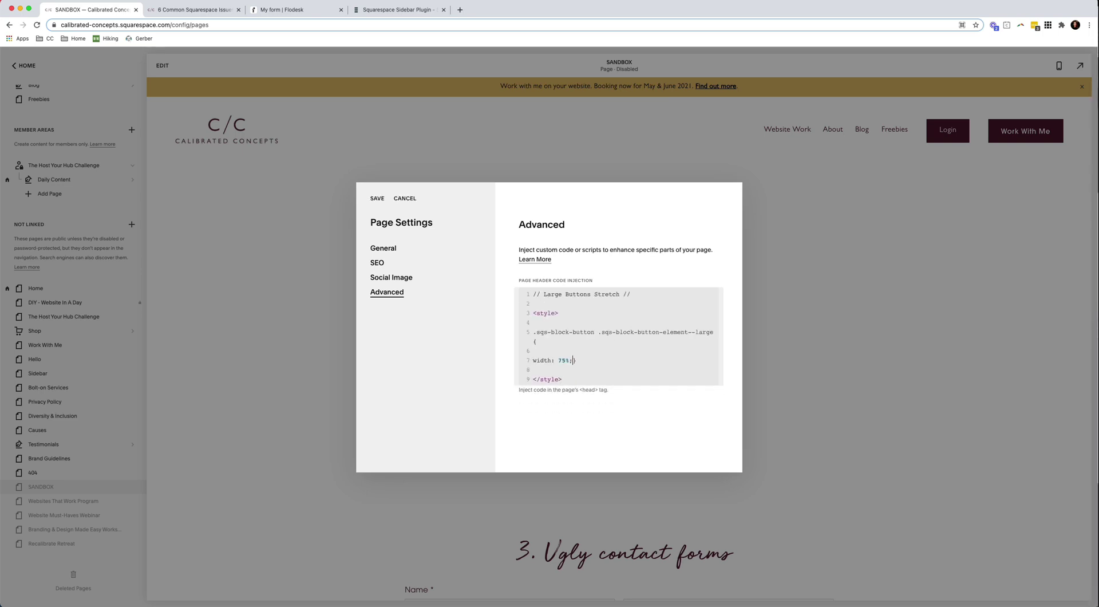
{"action": "left_click", "coordinate": [534, 359]}
{"action": "key", "text": "BackSpace"}
{"action": "key", "text": "BackSpace"}
{"action": "left_click", "coordinate": [541, 324]}
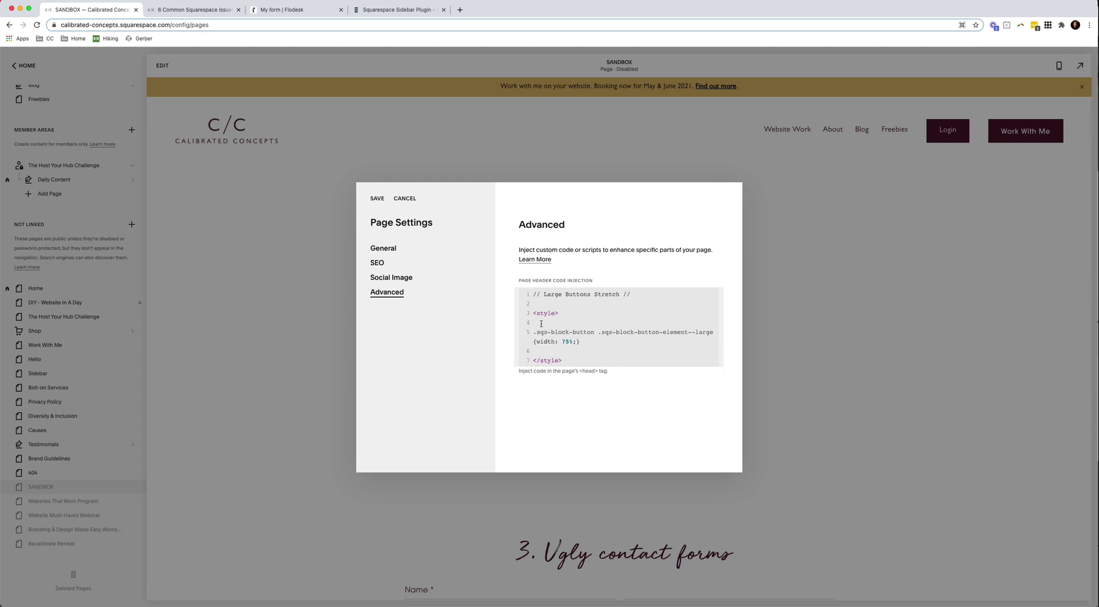
{"action": "key", "text": "BackSpace"}
{"action": "left_click", "coordinate": [536, 343]}
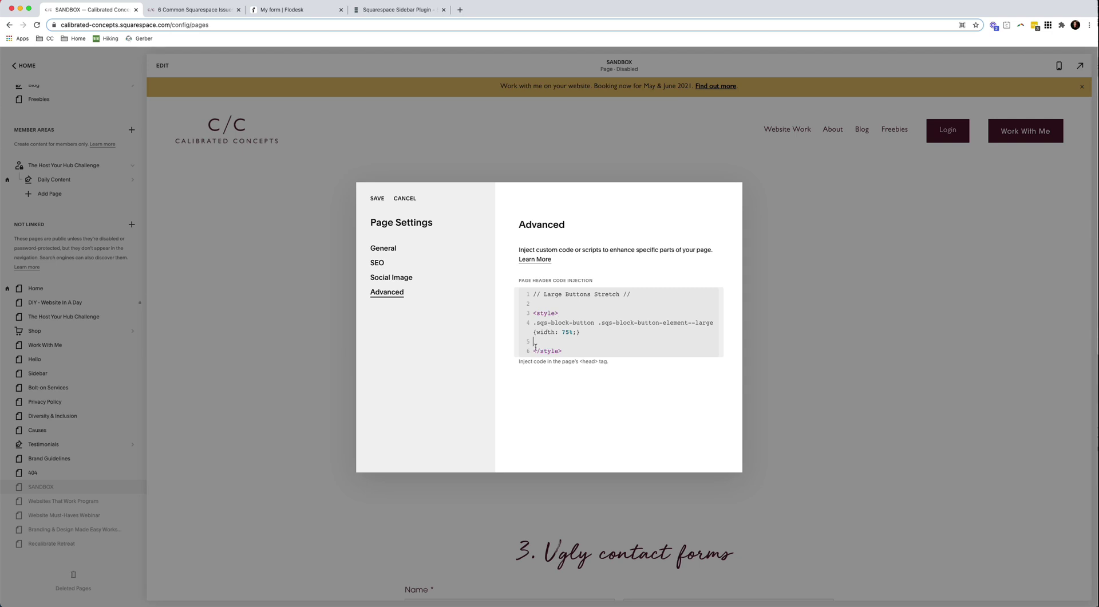
{"action": "key", "text": "Delete"}
{"action": "key", "text": "BackSpace"}
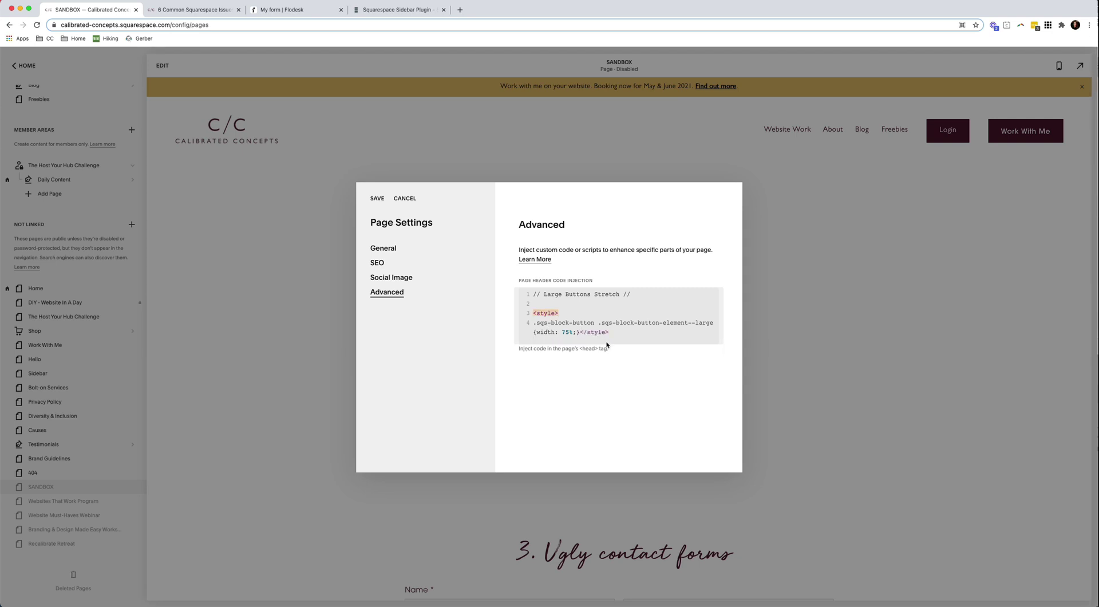
{"action": "mouse_move", "coordinate": [608, 333]}
{"action": "left_mouse_down"}
{"action": "mouse_move", "coordinate": [503, 307]}
{"action": "mouse_move", "coordinate": [506, 316]}
{"action": "left_mouse_up"}
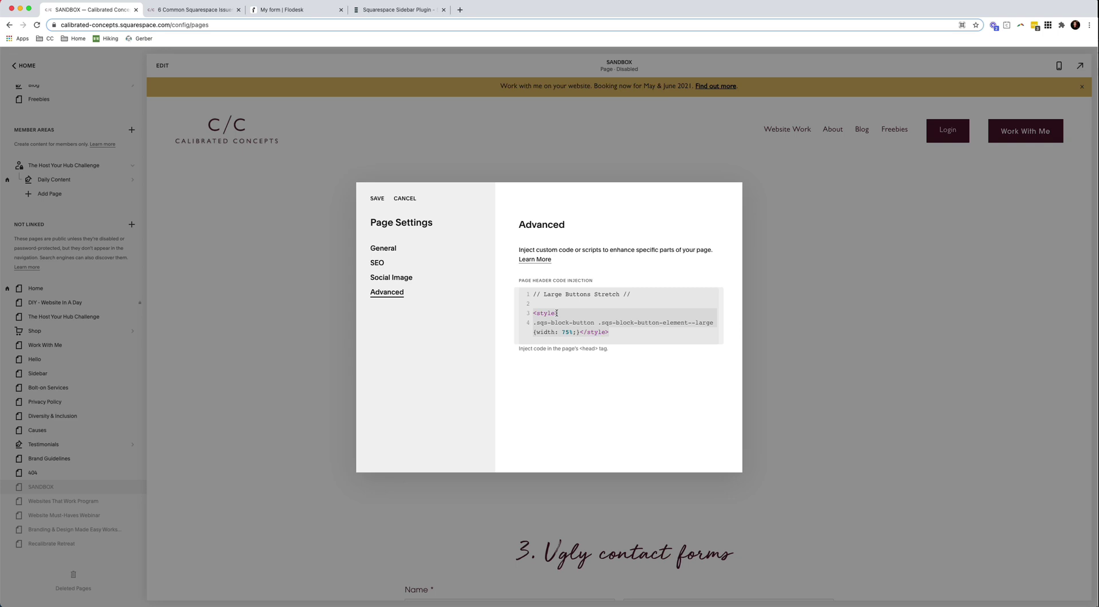
{"action": "left_click", "coordinate": [658, 342]}
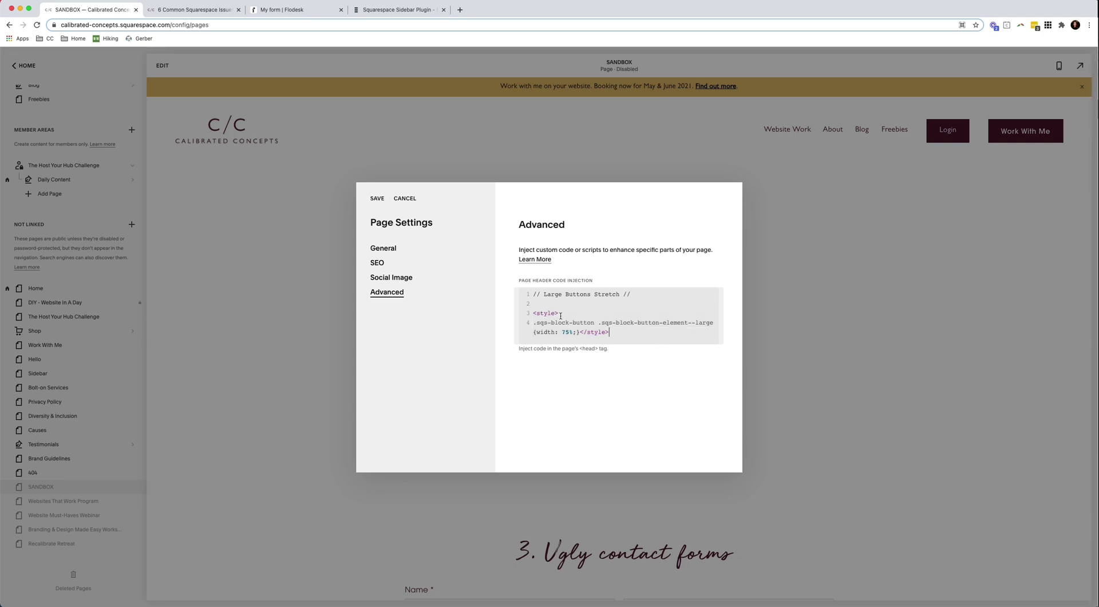
{"action": "left_click", "coordinate": [375, 204]}
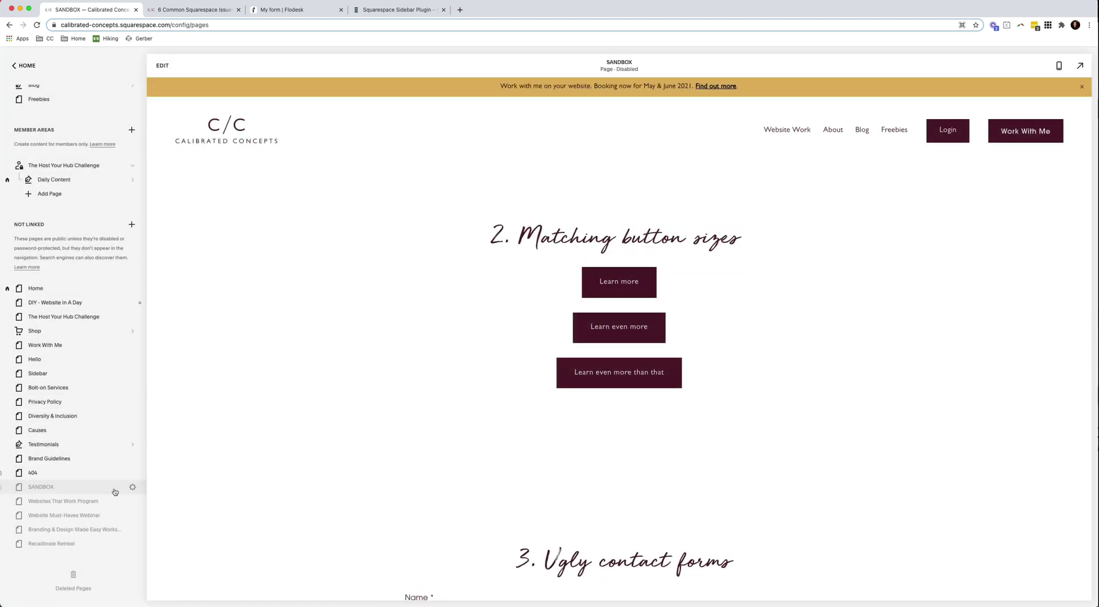
- Change the SANDBOX header CSS selector from --large to --medium buttons and save
{"action": "left_click", "coordinate": [133, 487]}
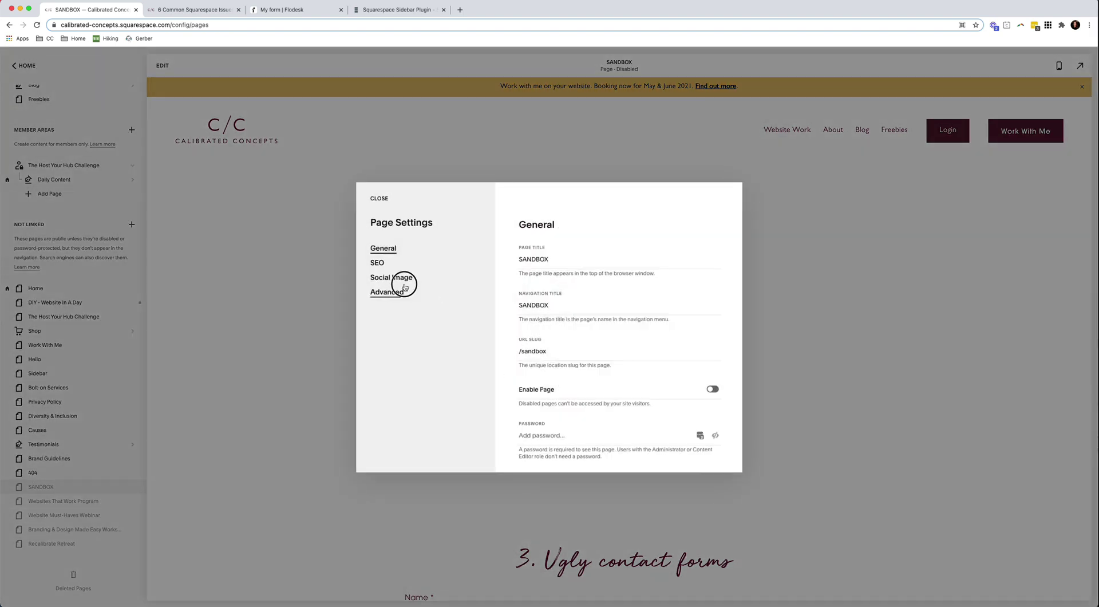
{"action": "left_click", "coordinate": [403, 289]}
{"action": "left_click", "coordinate": [552, 292]}
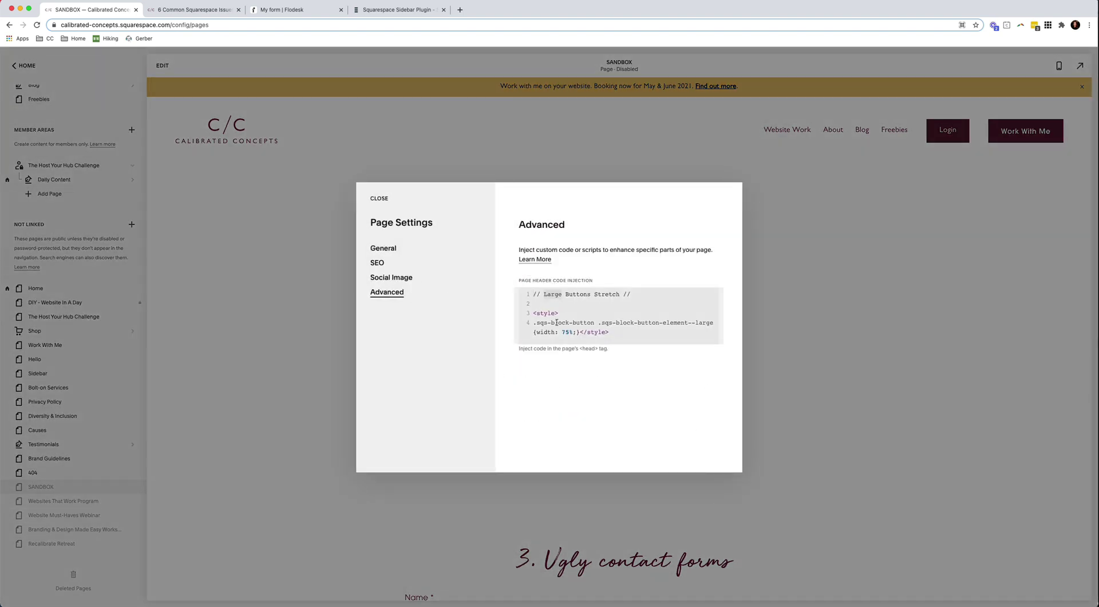
{"action": "left_click", "coordinate": [701, 324]}
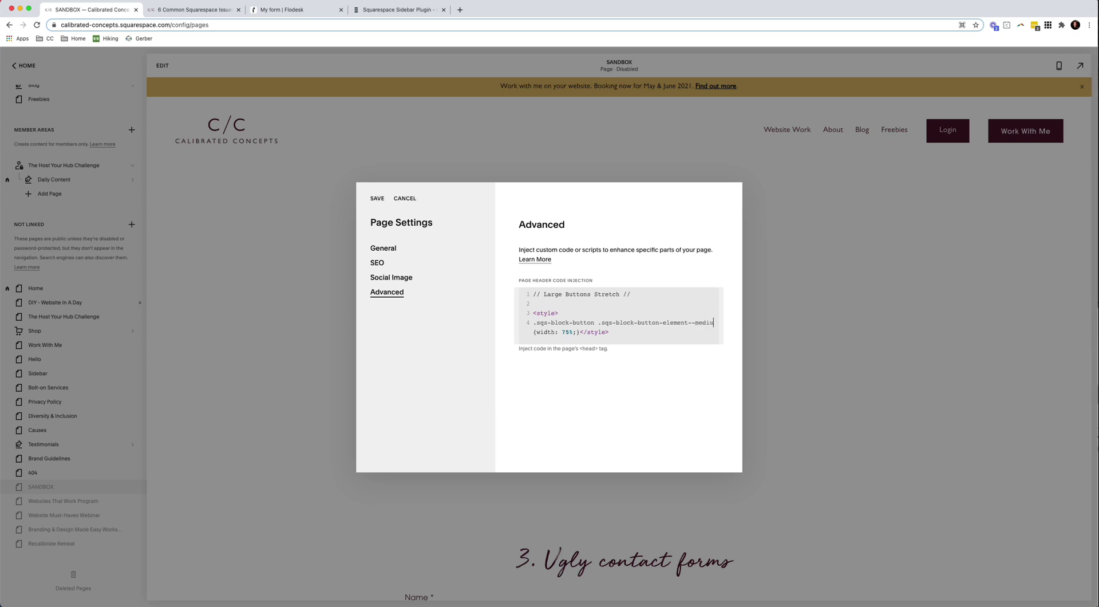
{"action": "left_click", "coordinate": [376, 199]}
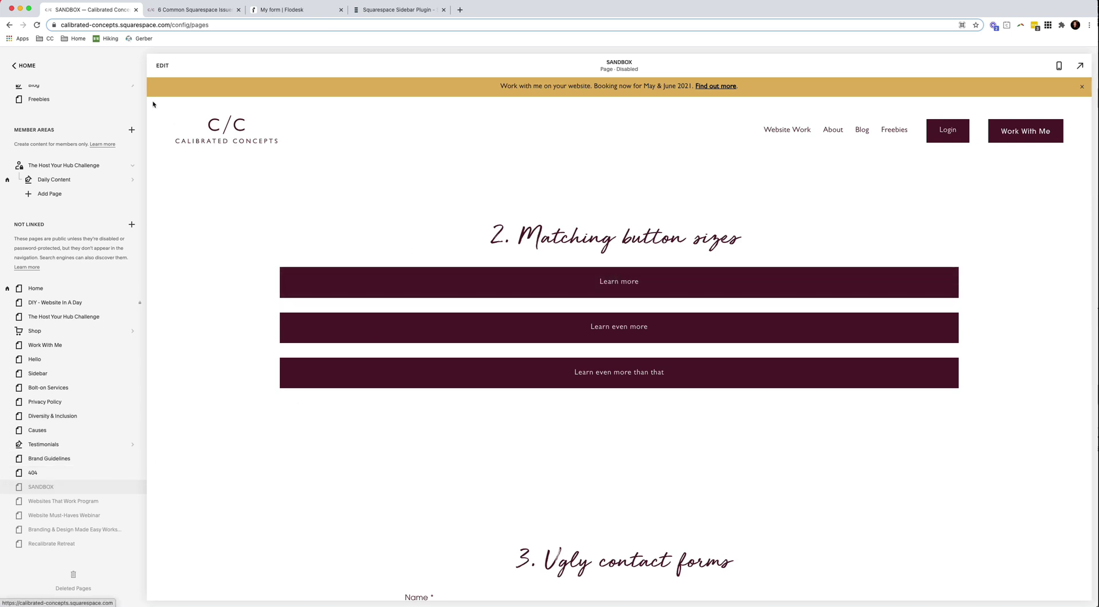
{"action": "left_click", "coordinate": [162, 65]}
{"action": "scroll", "coordinate": [630, 258], "scroll_direction": "down", "scroll_amount": 5}
{"action": "scroll", "coordinate": [748, 285], "scroll_direction": "up", "scroll_amount": 5}
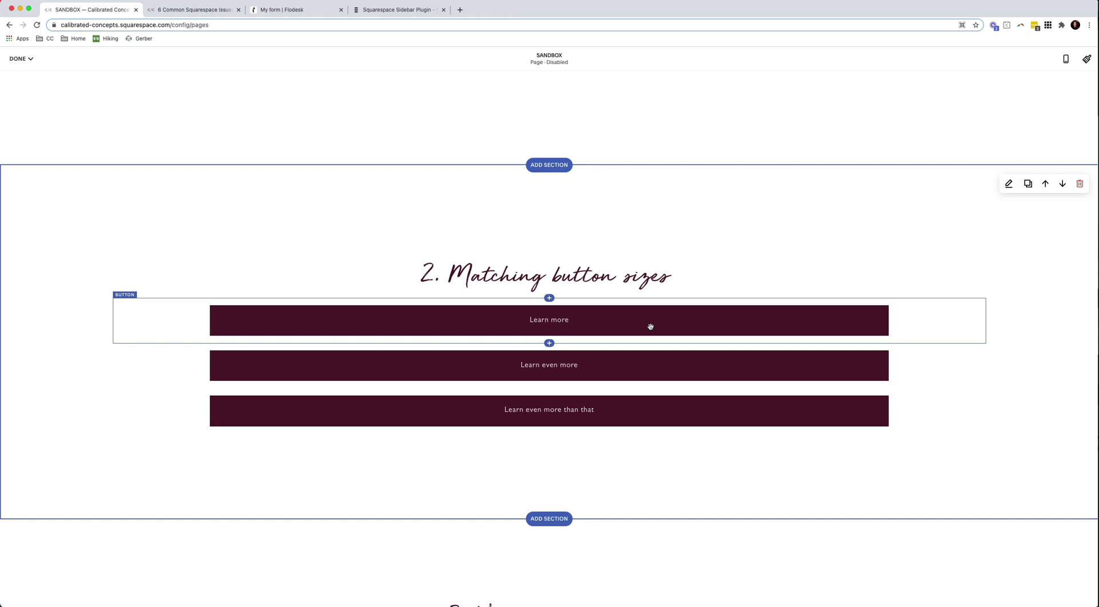
{"action": "left_click", "coordinate": [153, 286]}
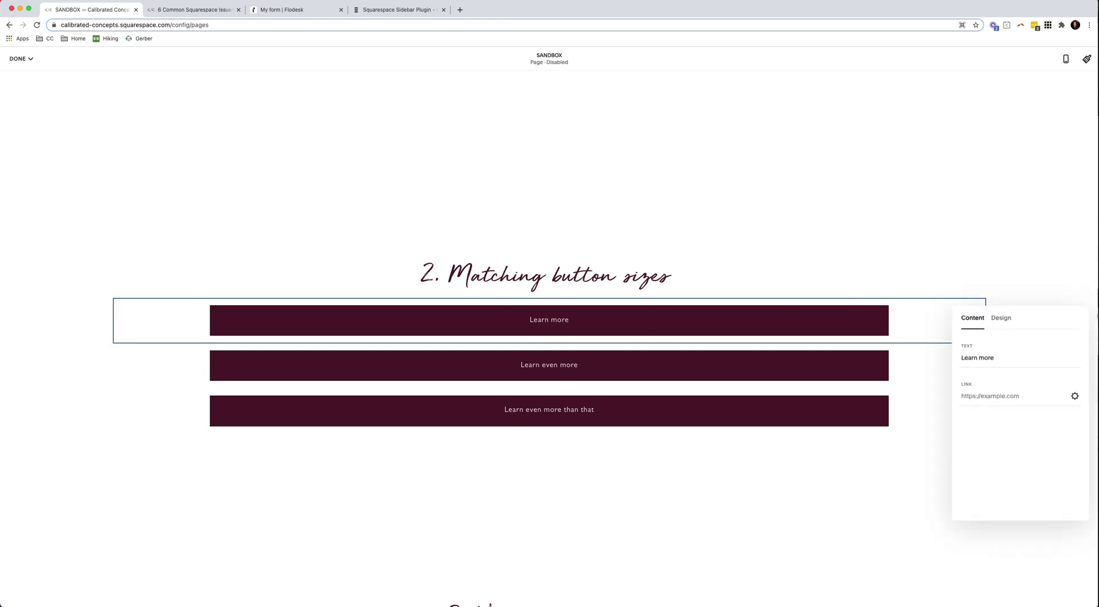
{"action": "left_click", "coordinate": [997, 320]}
{"action": "left_click", "coordinate": [800, 282]}
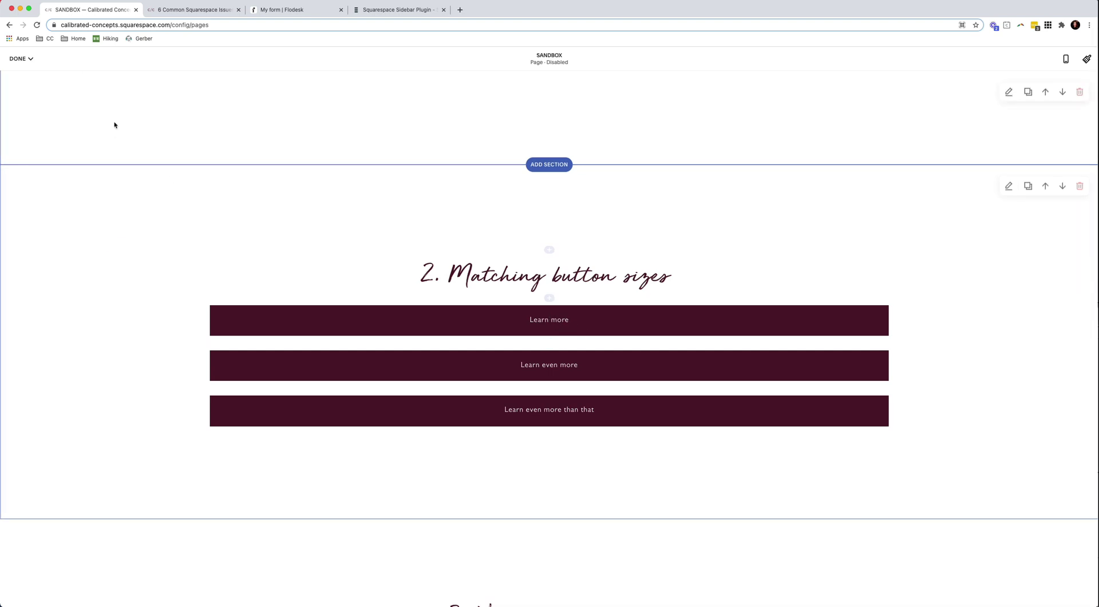
{"action": "left_click", "coordinate": [21, 58]}
{"action": "left_click", "coordinate": [30, 90]}
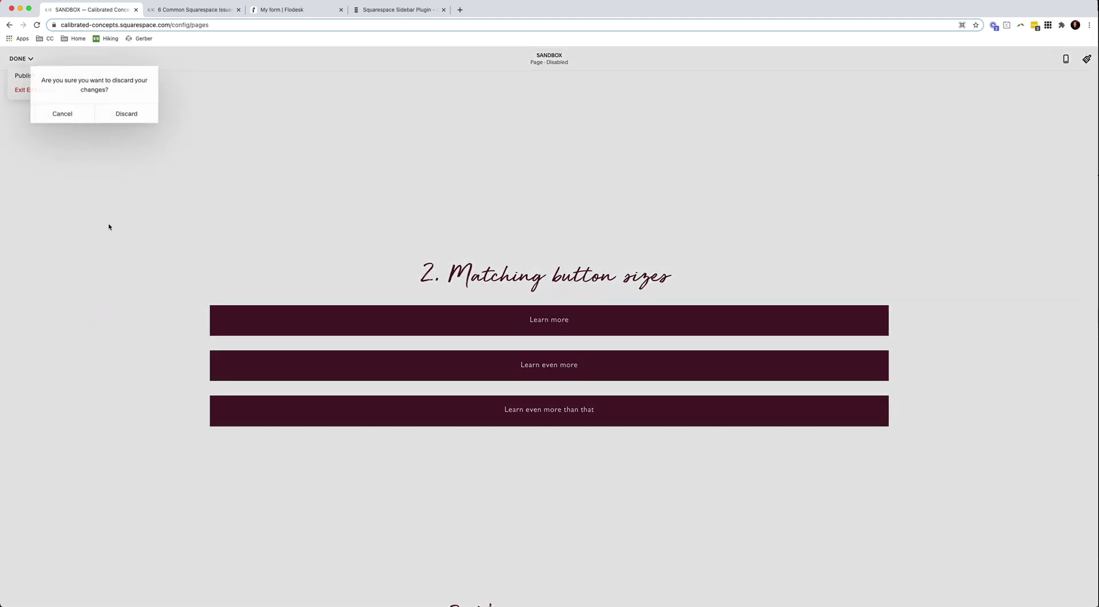
{"action": "left_click", "coordinate": [130, 113]}
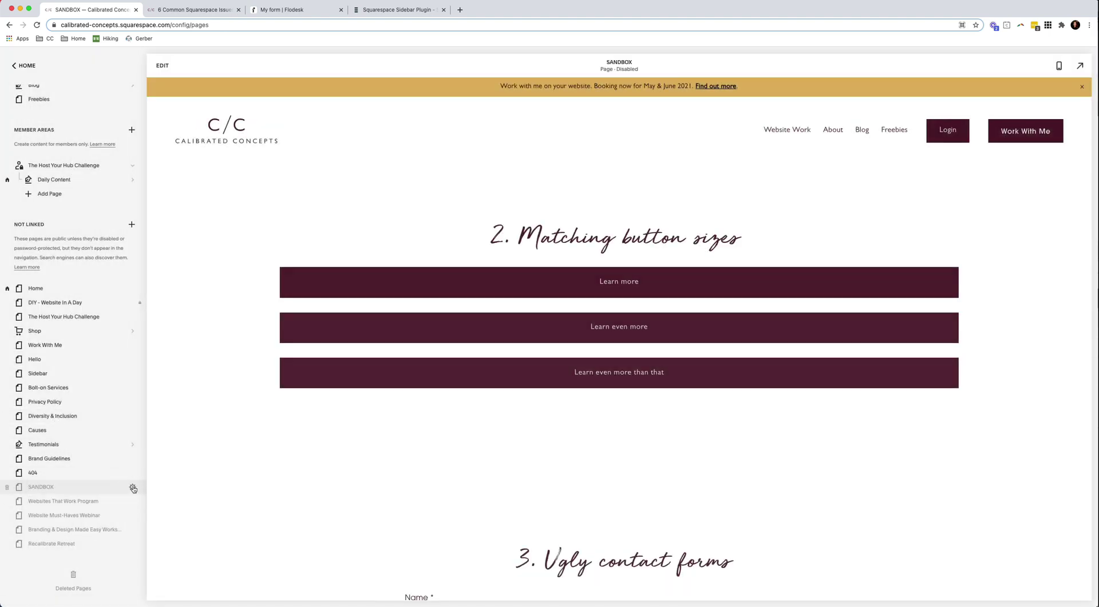
- Change the header CSS button width from 75% to 55% and save
{"action": "left_click", "coordinate": [132, 487]}
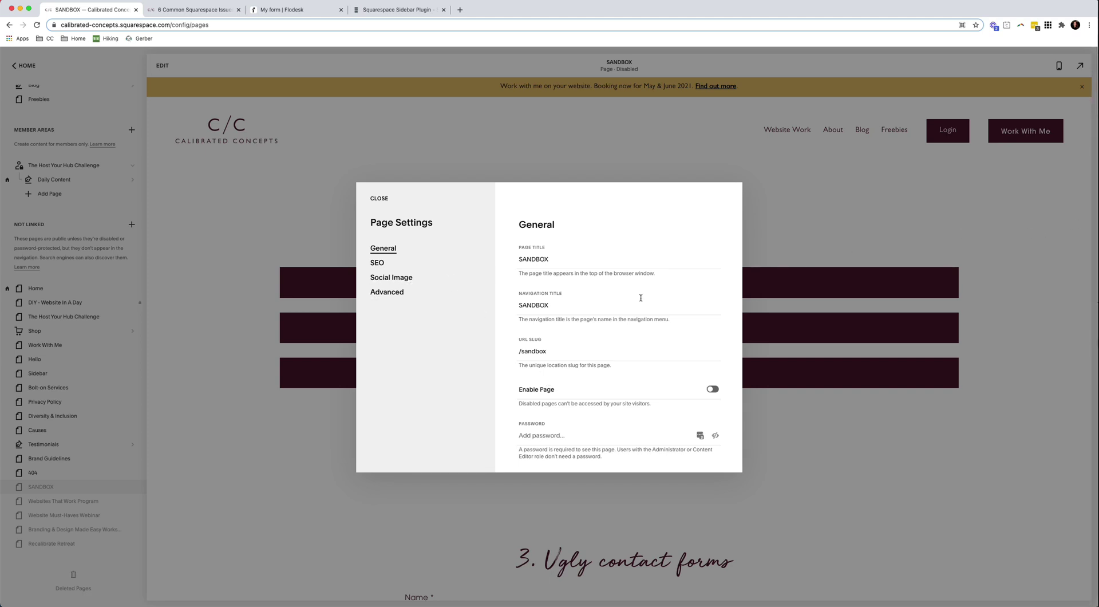
{"action": "left_click", "coordinate": [406, 292]}
{"action": "left_click", "coordinate": [574, 331]}
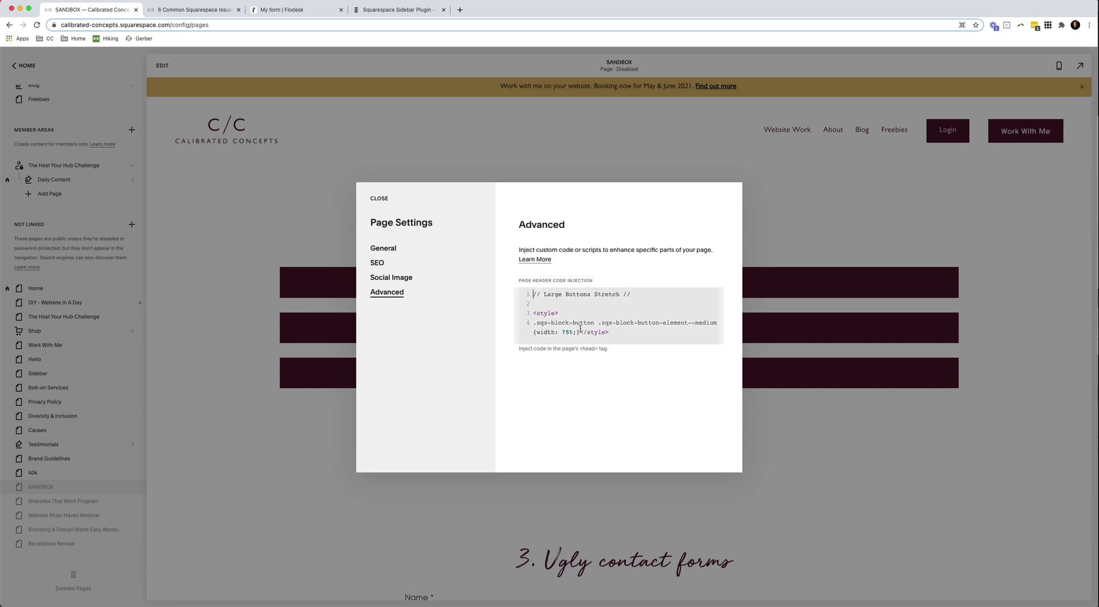
{"action": "left_click", "coordinate": [567, 331]}
{"action": "key", "text": "BackSpace"}
{"action": "type", "text": "5"}
{"action": "left_click", "coordinate": [378, 198]}
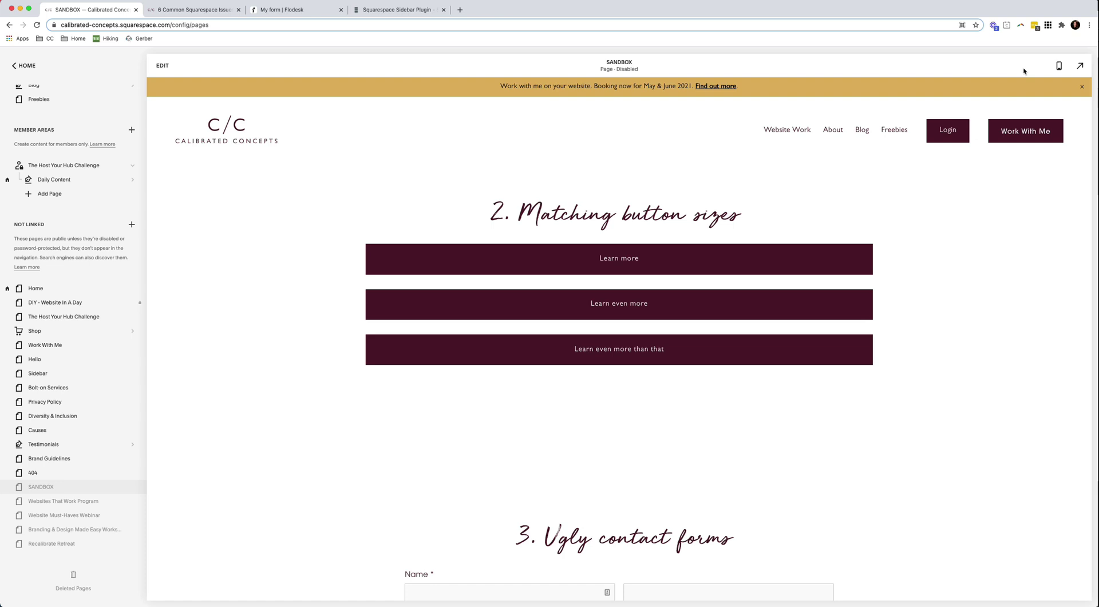
- Return the SANDBOX preview to desktop width and scroll to '3. Ugly contact forms'
{"action": "left_click", "coordinate": [1059, 67]}
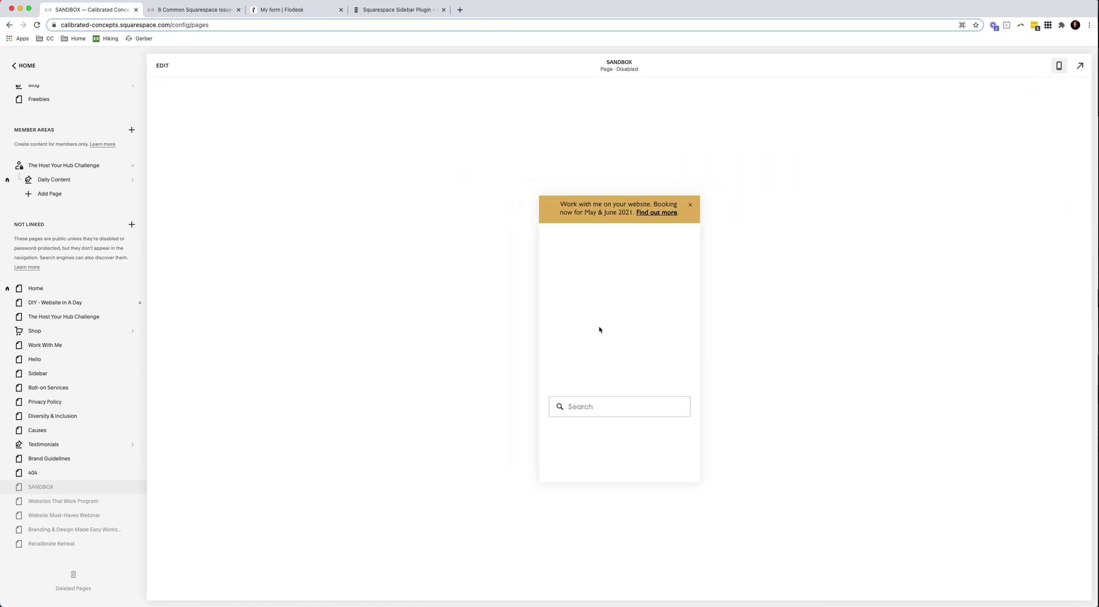
{"action": "scroll", "coordinate": [611, 349], "scroll_direction": "up", "scroll_amount": 5}
{"action": "scroll", "coordinate": [613, 355], "scroll_direction": "up", "scroll_amount": 10}
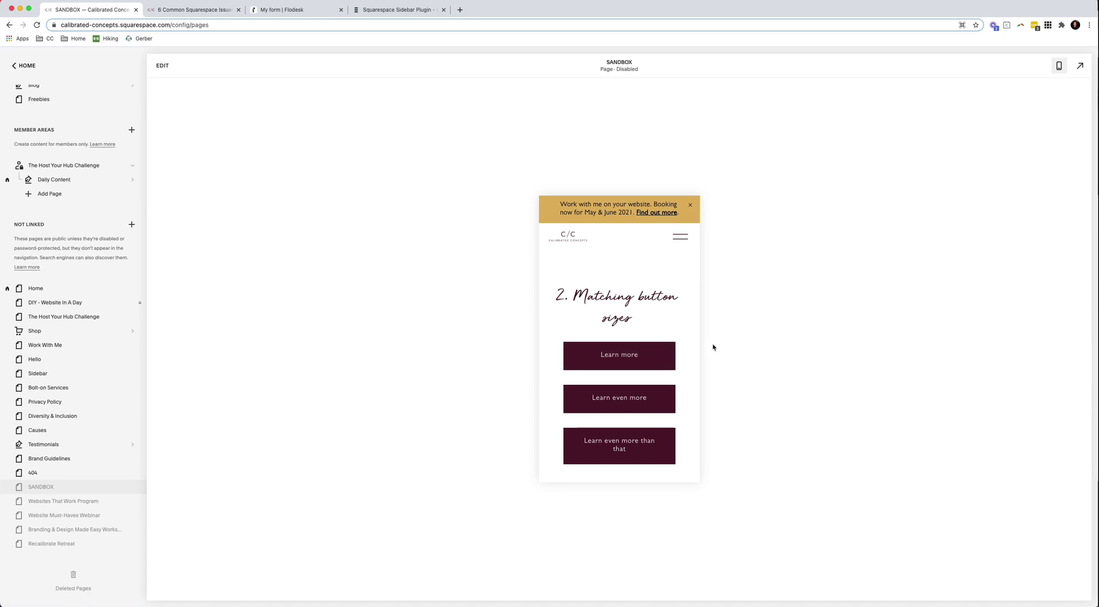
{"action": "left_click", "coordinate": [1058, 67]}
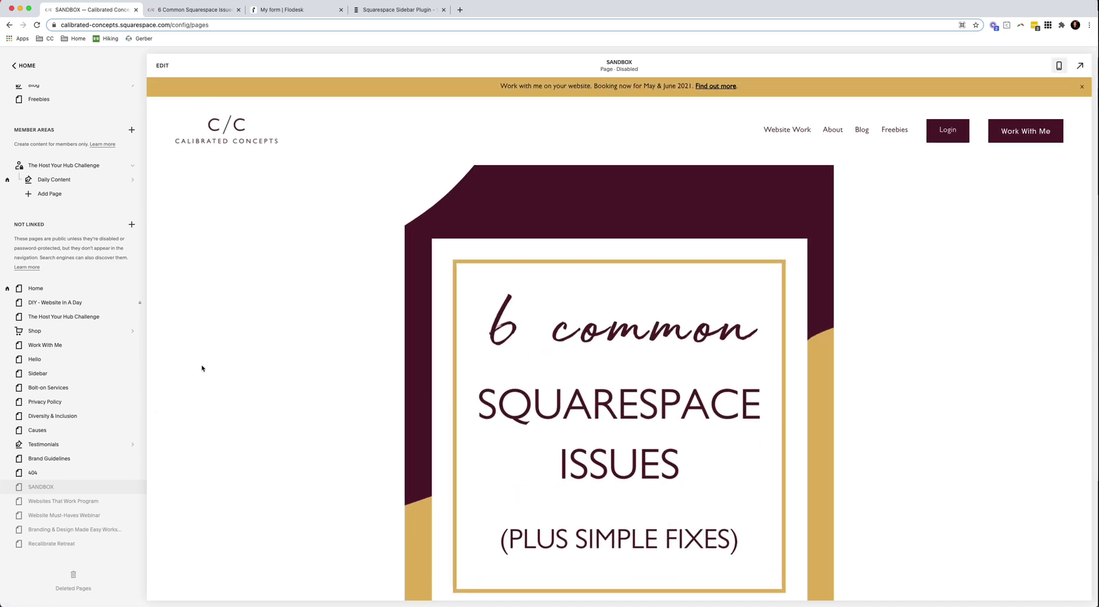
{"action": "scroll", "coordinate": [509, 355], "scroll_direction": "down", "scroll_amount": 10}
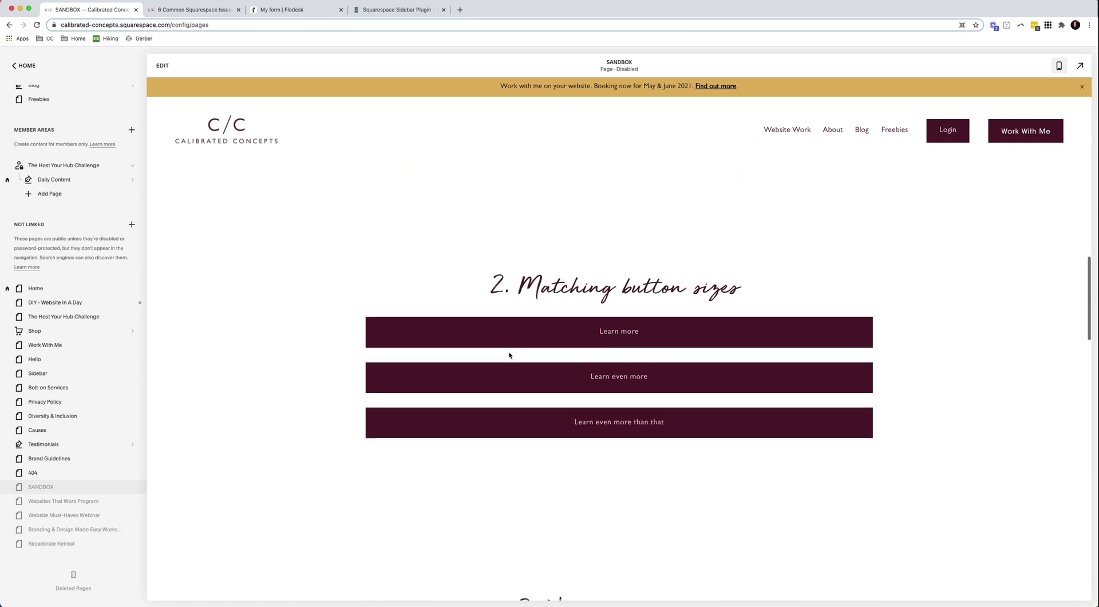
{"action": "scroll", "coordinate": [559, 393], "scroll_direction": "down", "scroll_amount": 5}
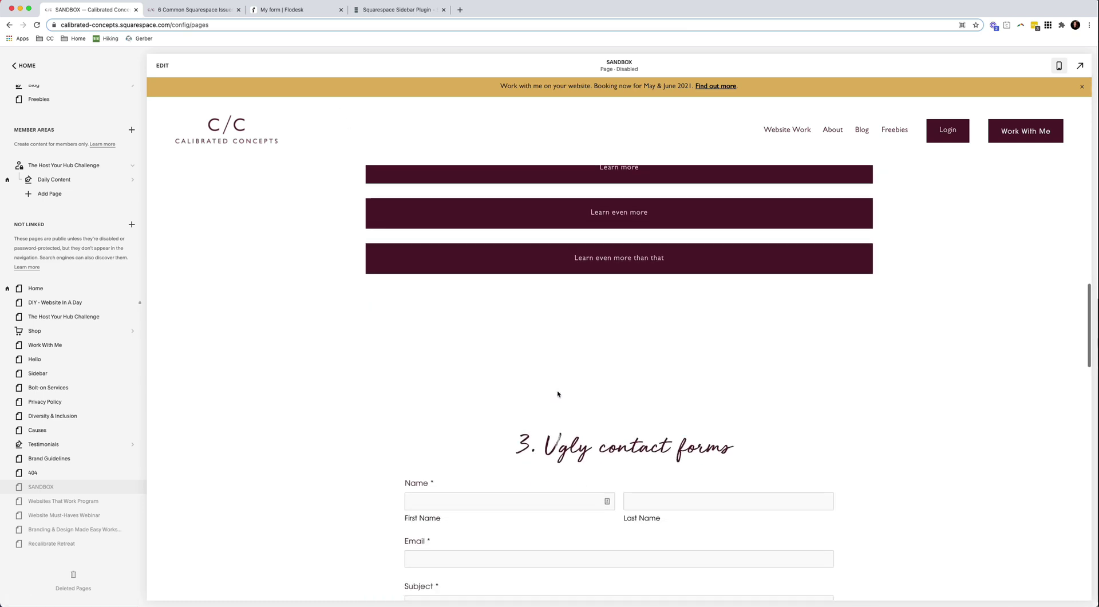
{"action": "scroll", "coordinate": [558, 394], "scroll_direction": "down", "scroll_amount": 2}
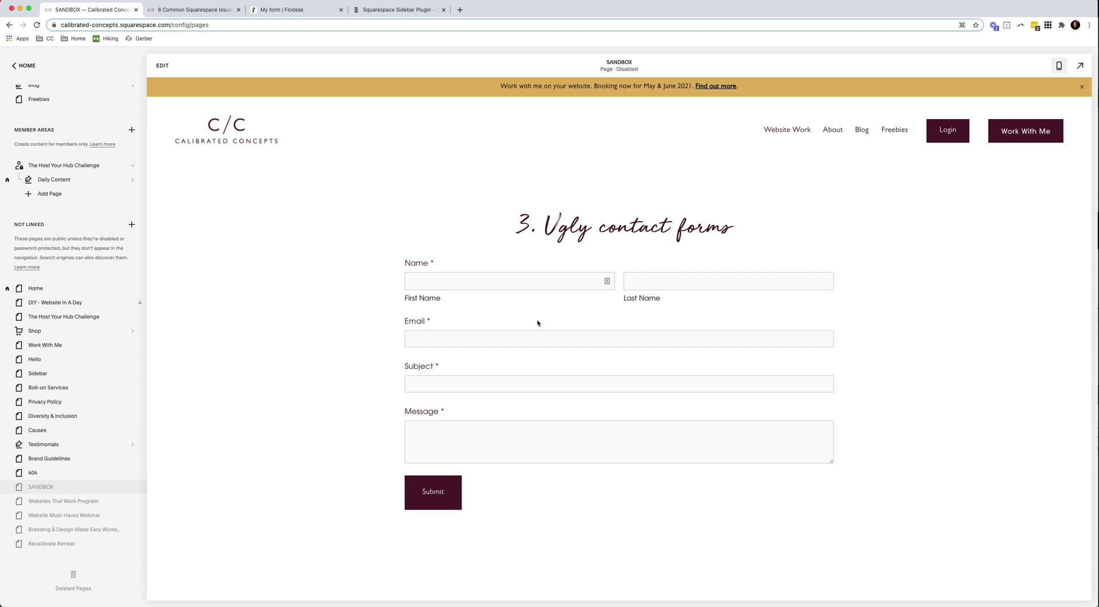
- Copy the Designing Forms CSS from the blog post
{"action": "left_click", "coordinate": [192, 10]}
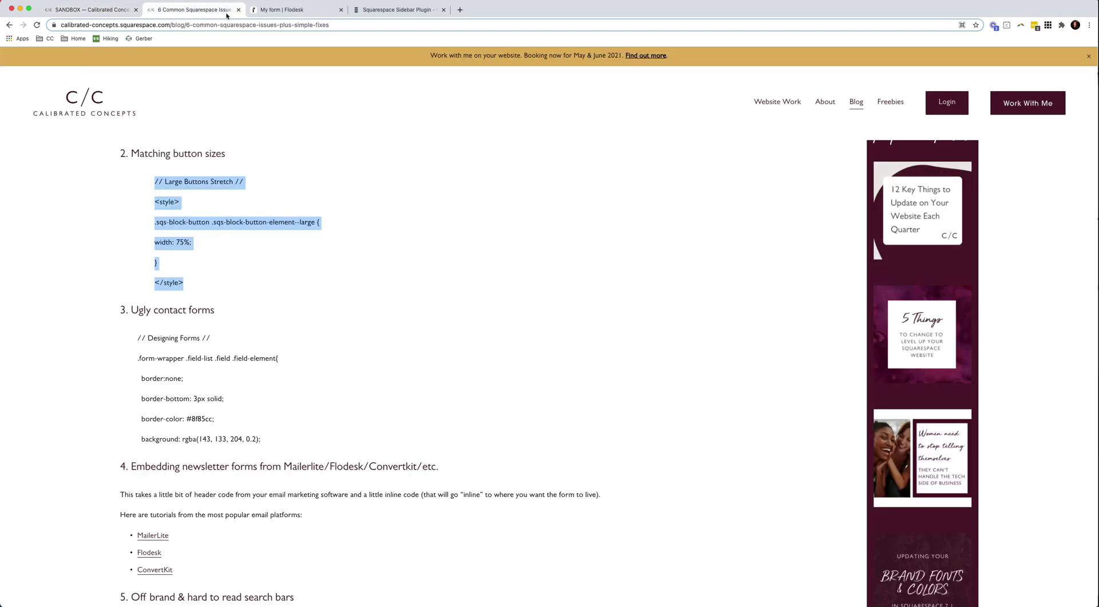
{"action": "scroll", "coordinate": [347, 299], "scroll_direction": "down", "scroll_amount": 1}
{"action": "left_click_drag", "start_coordinate": [262, 401], "coordinate": [138, 301]}
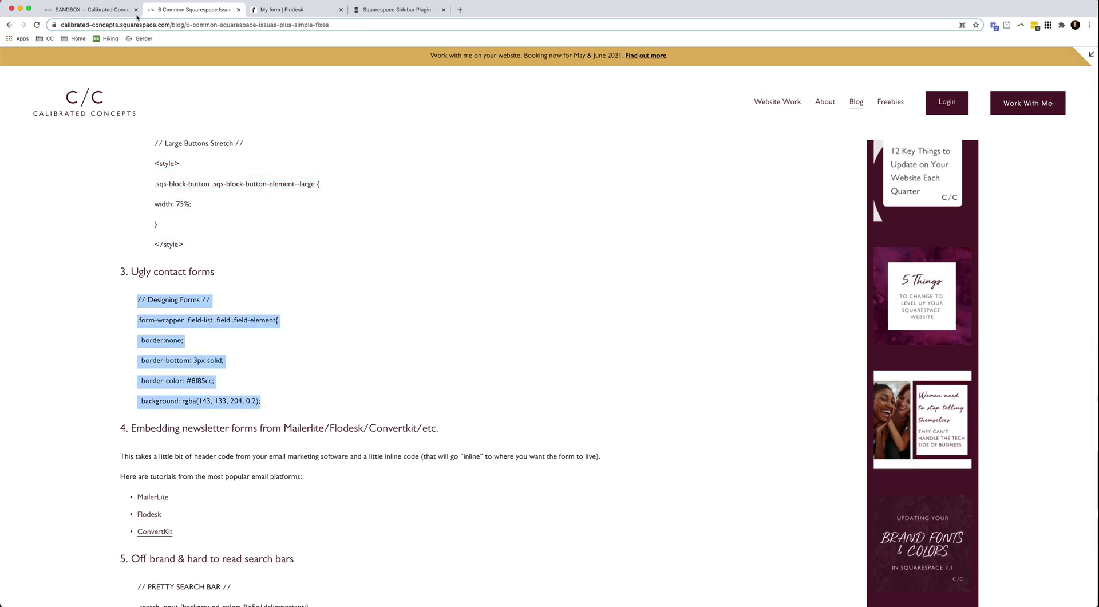
- Go to Design > Custom CSS in the SANDBOX page editor and scroll to the end
{"action": "left_click", "coordinate": [97, 8]}
{"action": "left_click", "coordinate": [24, 66]}
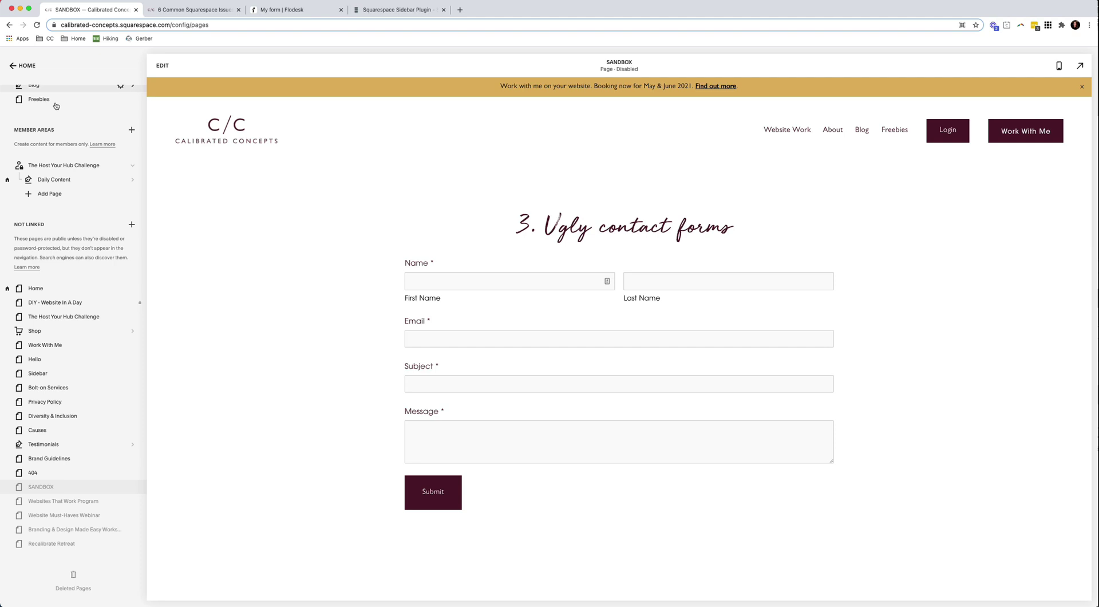
{"action": "left_click", "coordinate": [36, 139]}
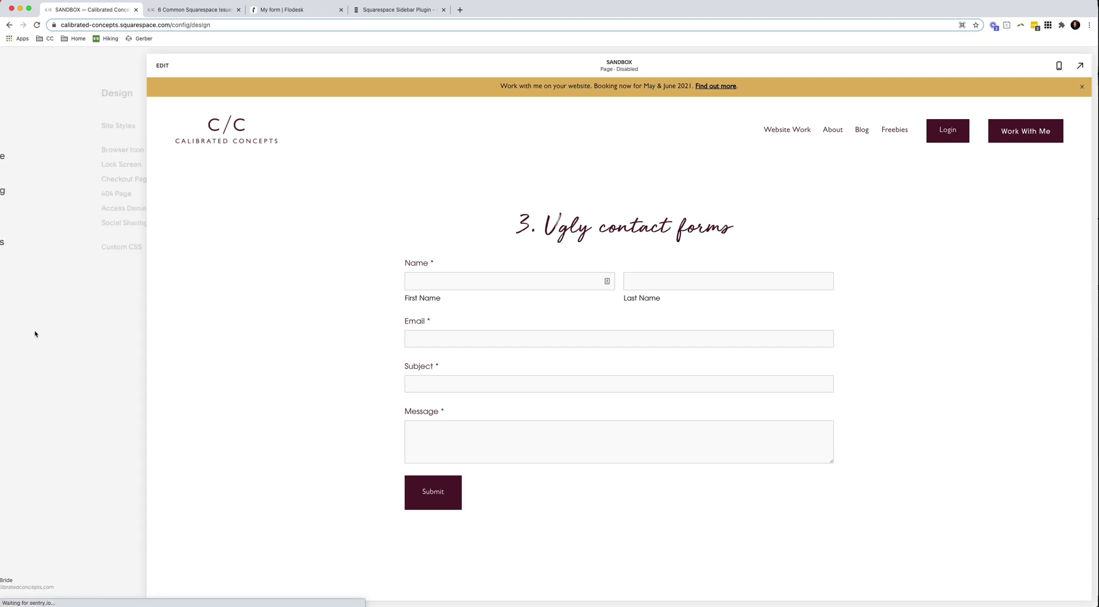
{"action": "left_click", "coordinate": [34, 246]}
{"action": "scroll", "coordinate": [93, 375], "scroll_direction": "down", "scroll_amount": 20}
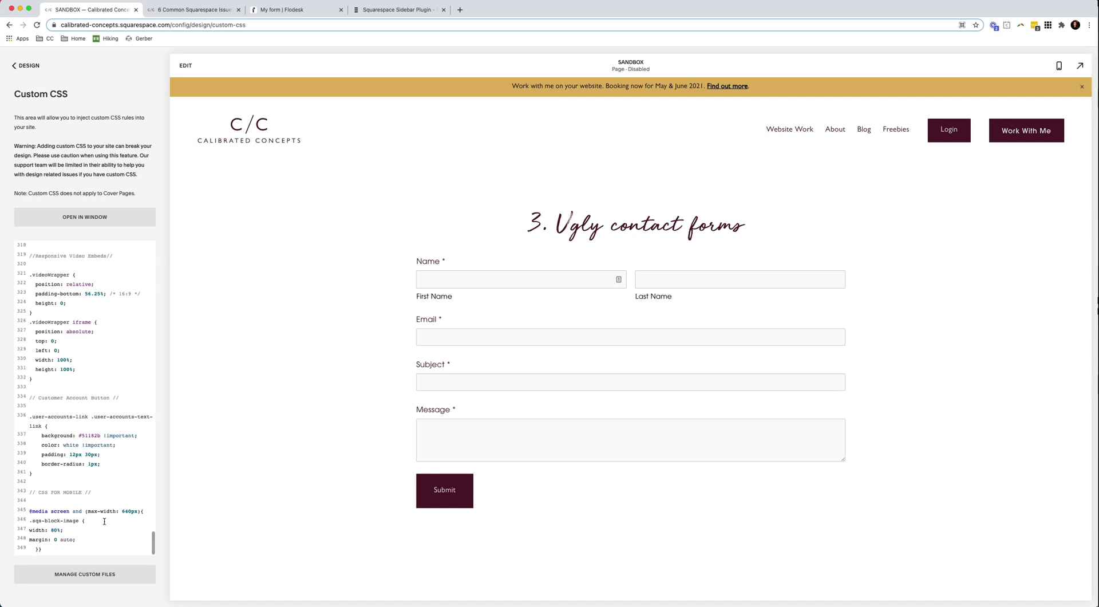
- Paste the Designing Forms block after the existing CSS, remove its blank lines, and preview it
{"action": "key", "text": "Return"}
{"action": "key", "text": "Return"}
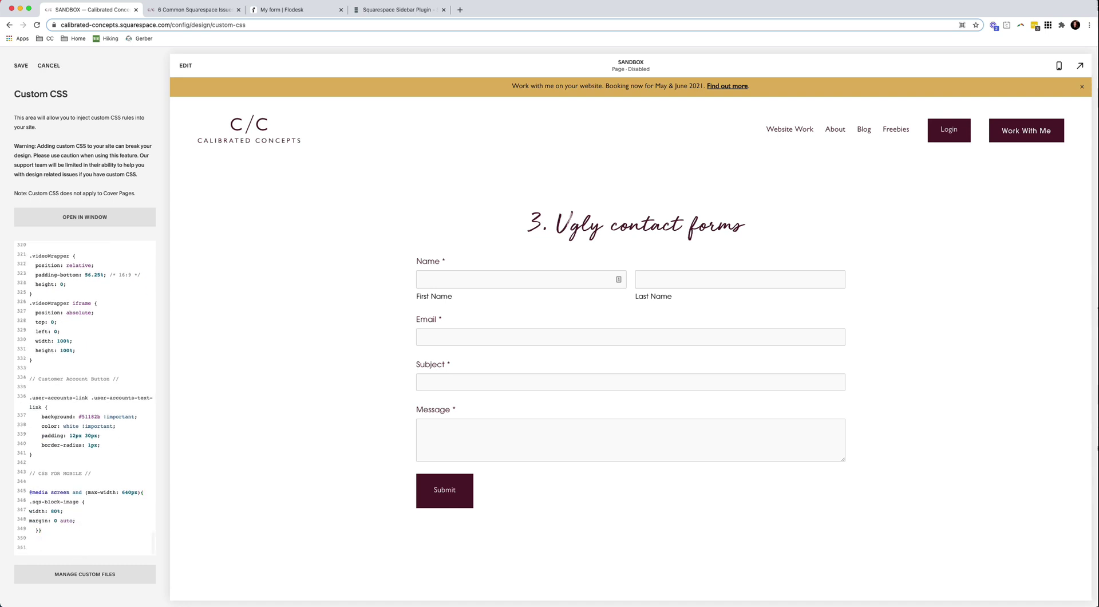
{"action": "key", "text": "super+v"}
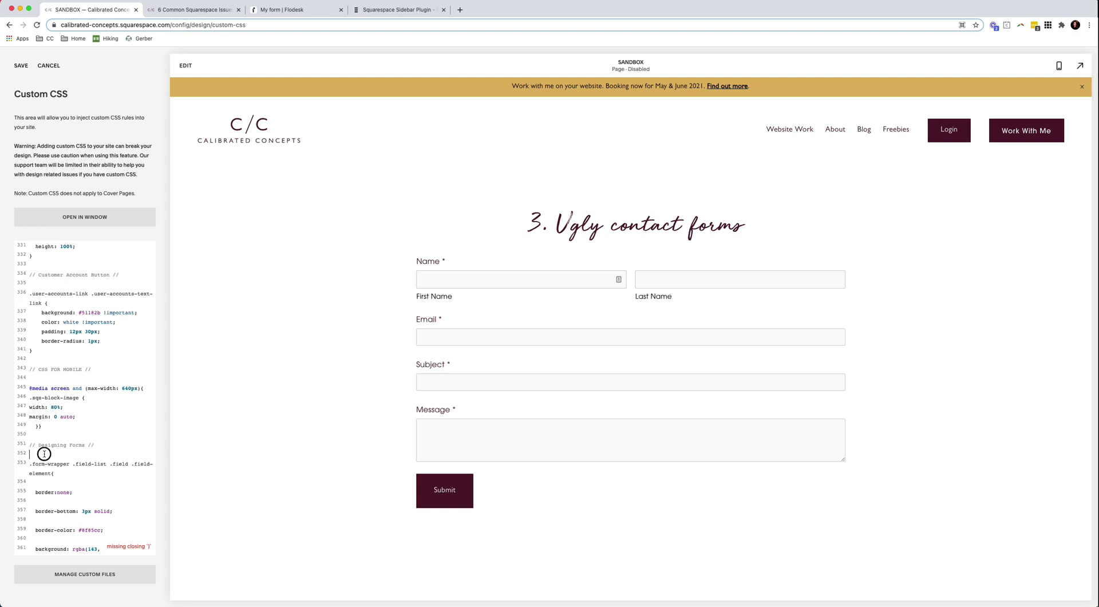
{"action": "key", "text": "BackSpace"}
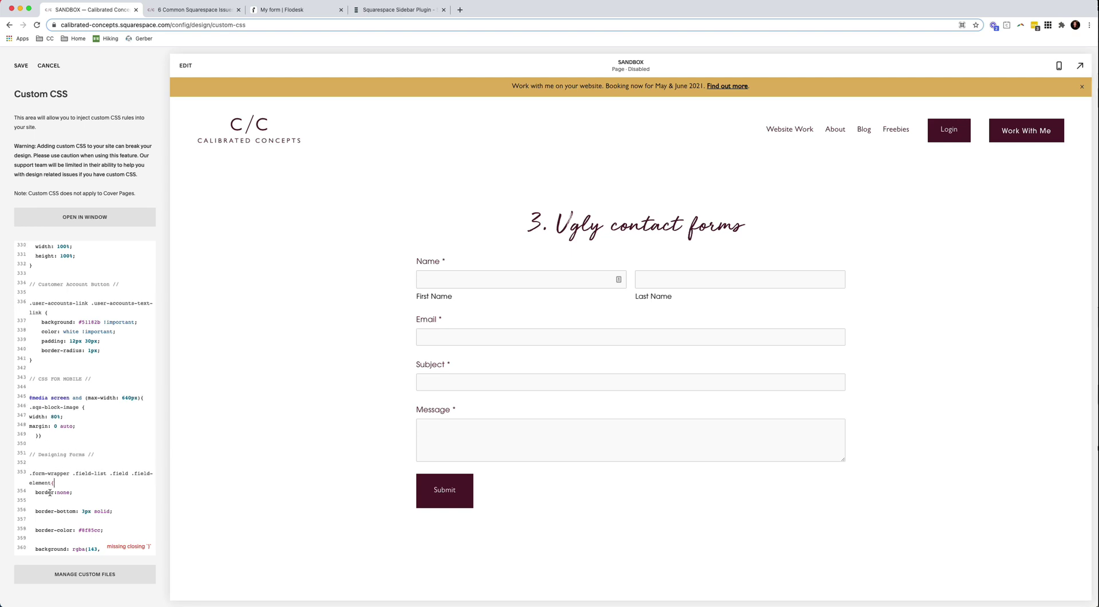
{"action": "key", "text": "BackSpace"}
{"action": "key", "text": "BackSpace"}
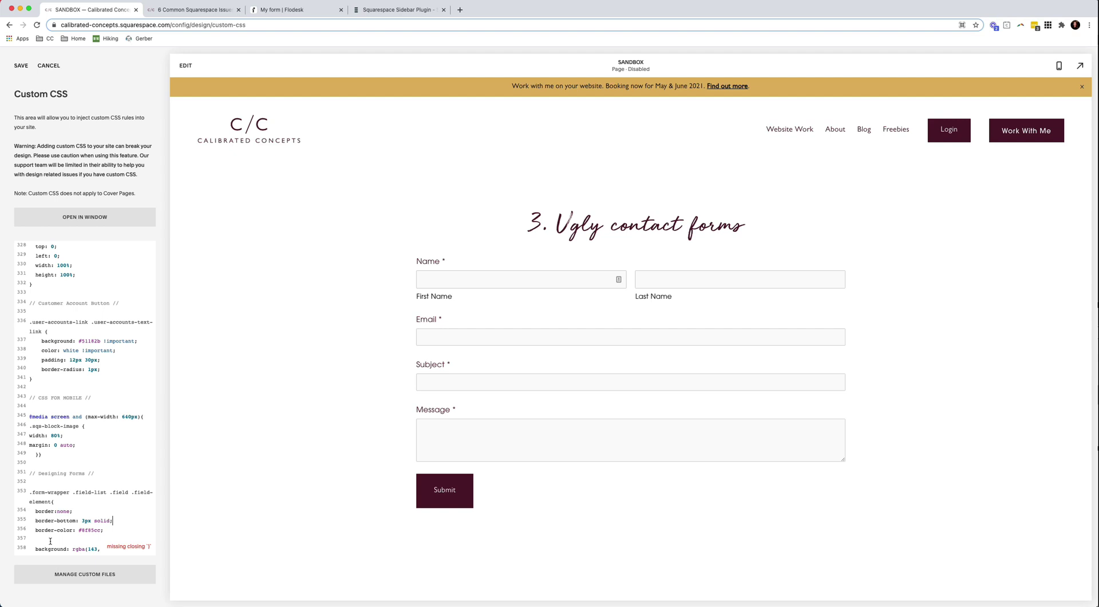
{"action": "key", "text": "Down"}
{"action": "key", "text": "Down"}
{"action": "key", "text": "BackSpace"}
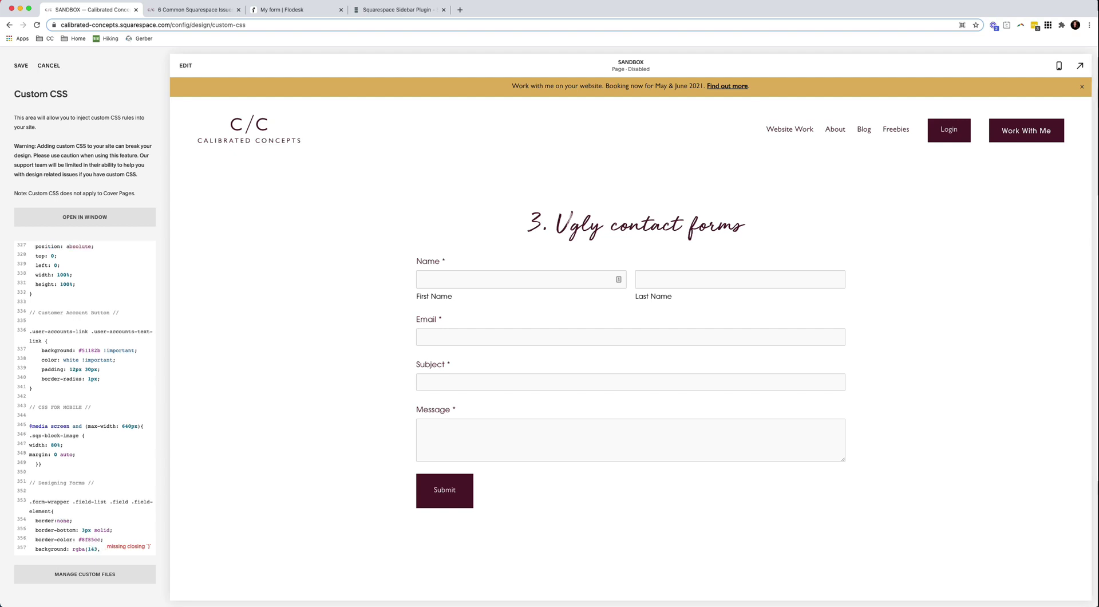
{"action": "left_click", "coordinate": [101, 465]}
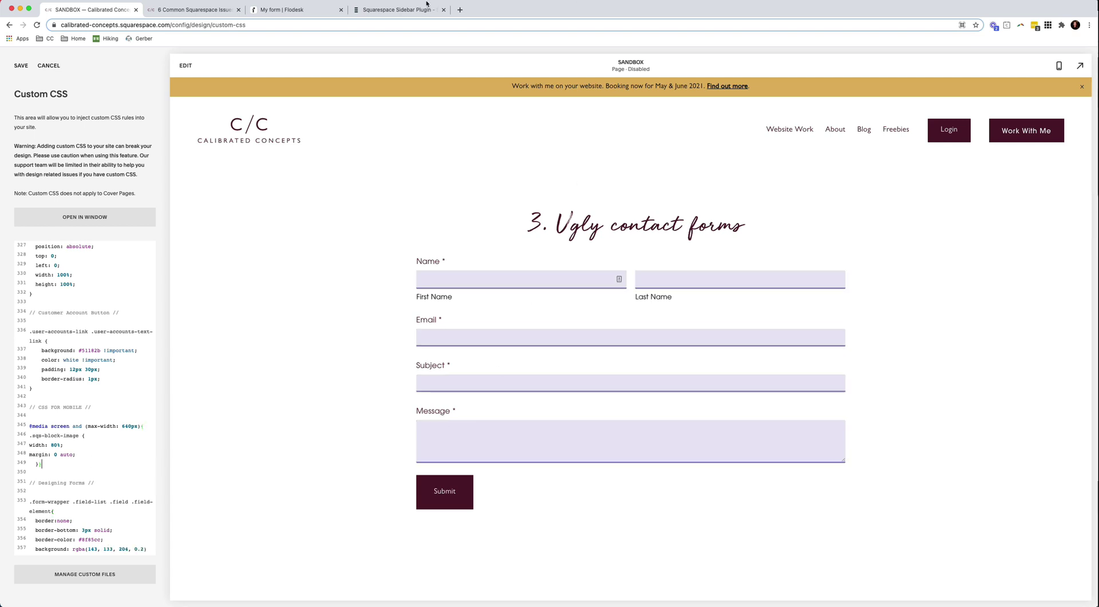
- Change the form border-bottom from 3px to 2px and its colour from #8f85cc to #51182b
{"action": "left_click", "coordinate": [214, 14]}
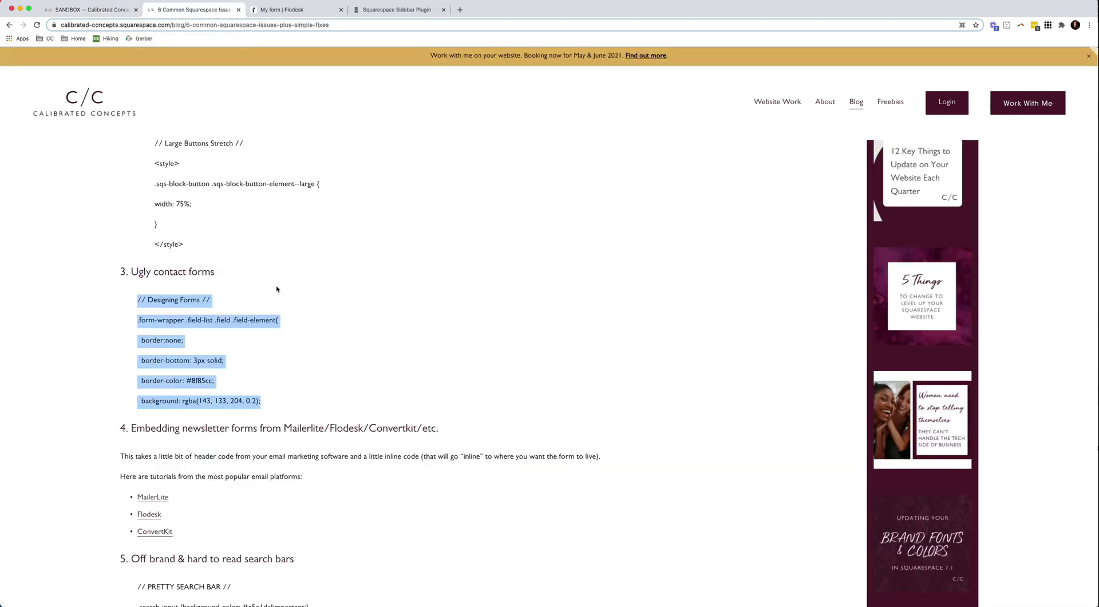
{"action": "left_click", "coordinate": [89, 9]}
{"action": "scroll", "coordinate": [444, 374], "scroll_direction": "down", "scroll_amount": 2}
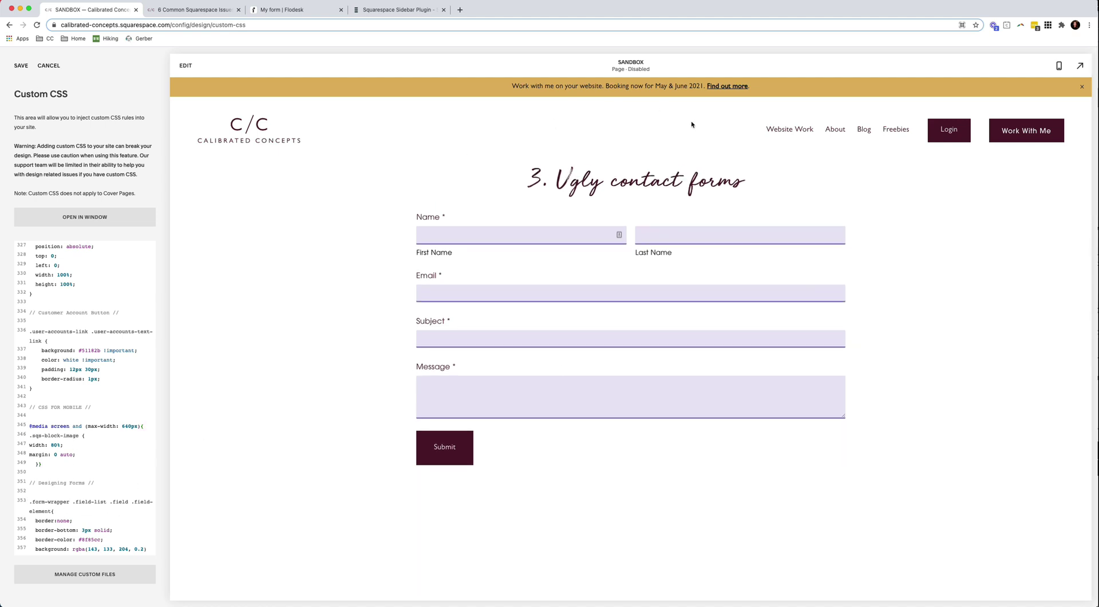
{"action": "left_click", "coordinate": [64, 520]}
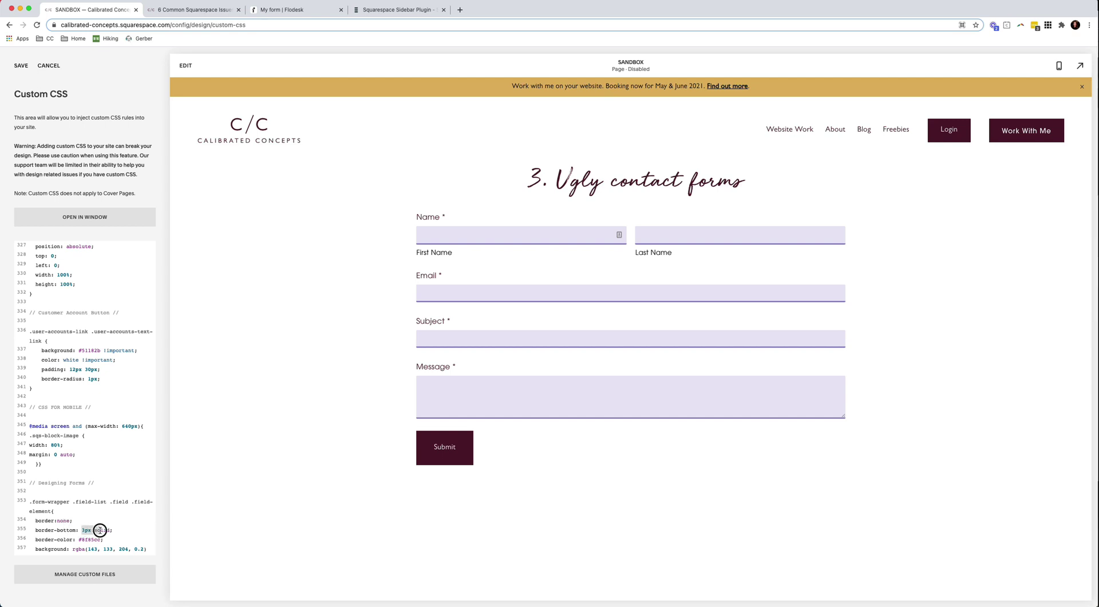
{"action": "left_click", "coordinate": [85, 531]}
{"action": "key", "text": "BackSpace"}
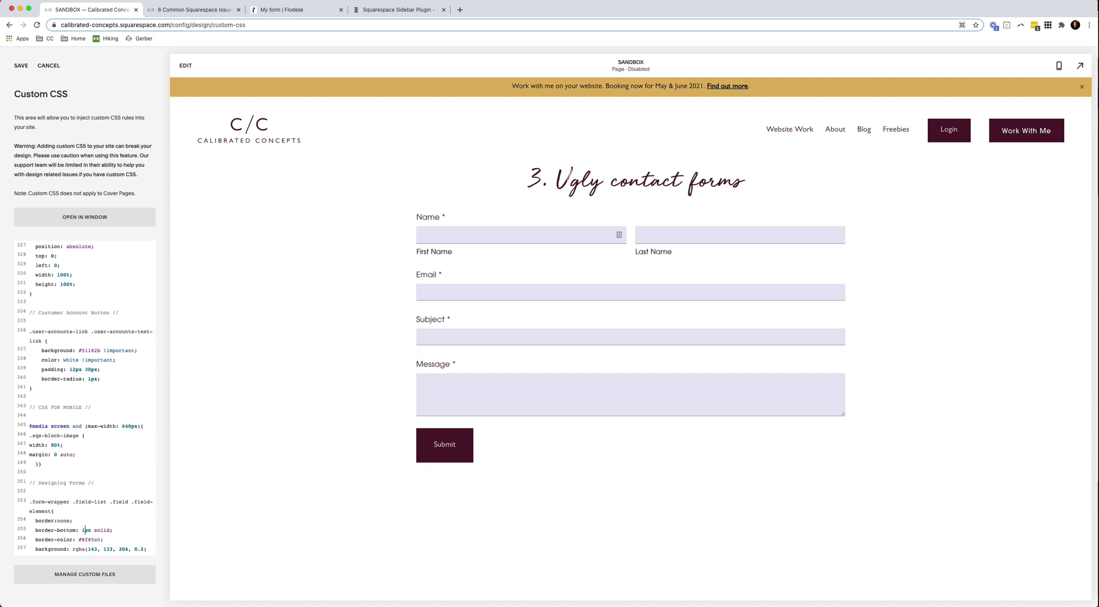
{"action": "key", "text": "BackSpace"}
{"action": "double_click", "coordinate": [90, 540]}
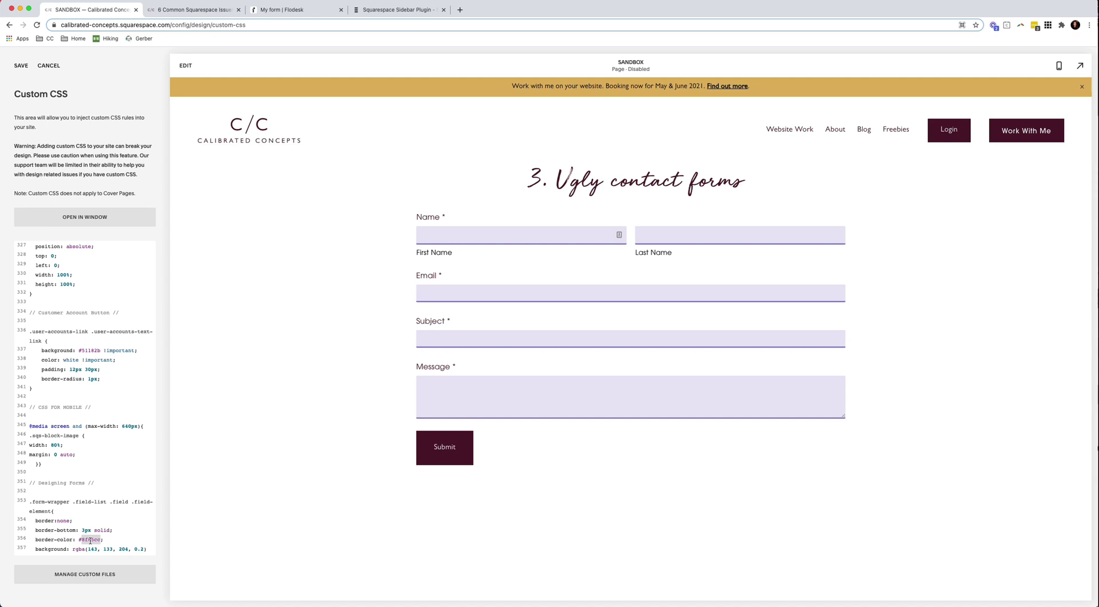
{"action": "type", "text": "#51182b"}
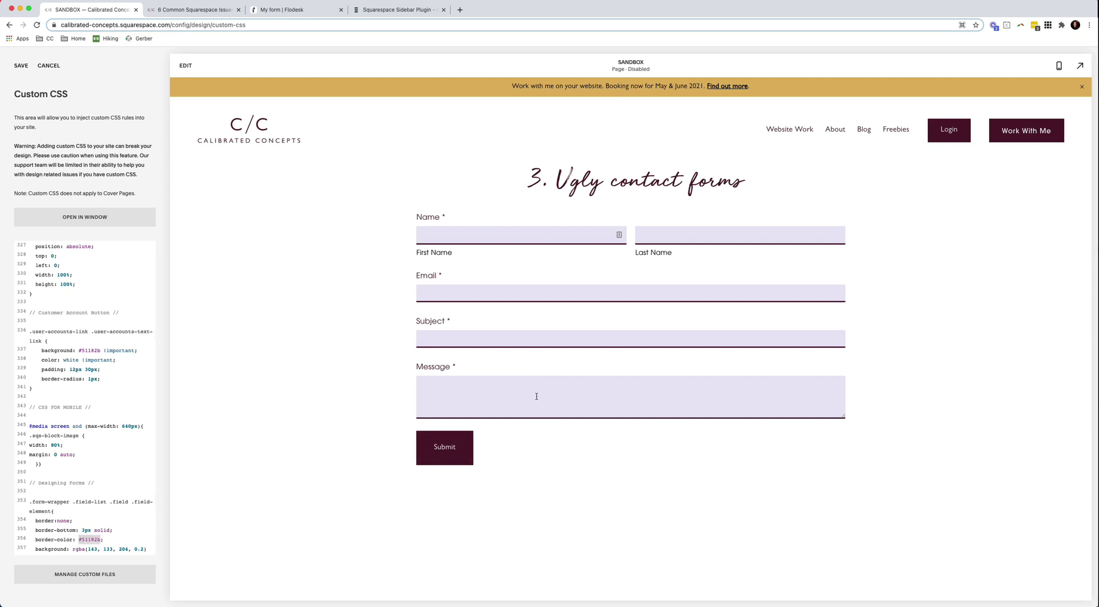
- Convert 51182b to RGB (85, 17, 17) in Google's colour picker and highlight the background rgba values
{"action": "left_click", "coordinate": [461, 10]}
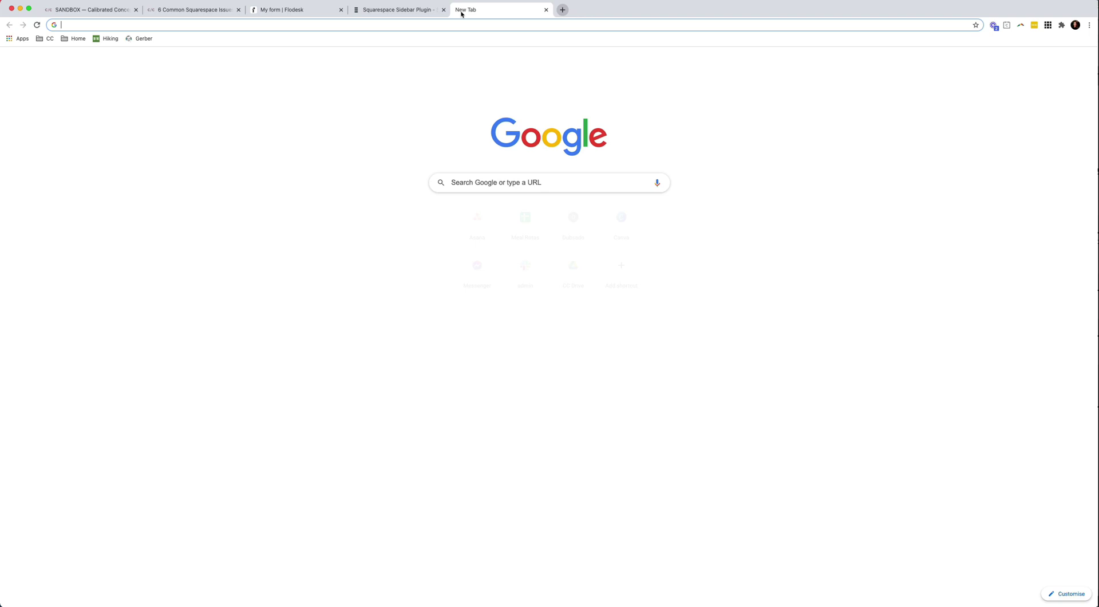
{"action": "type", "text": "col"}
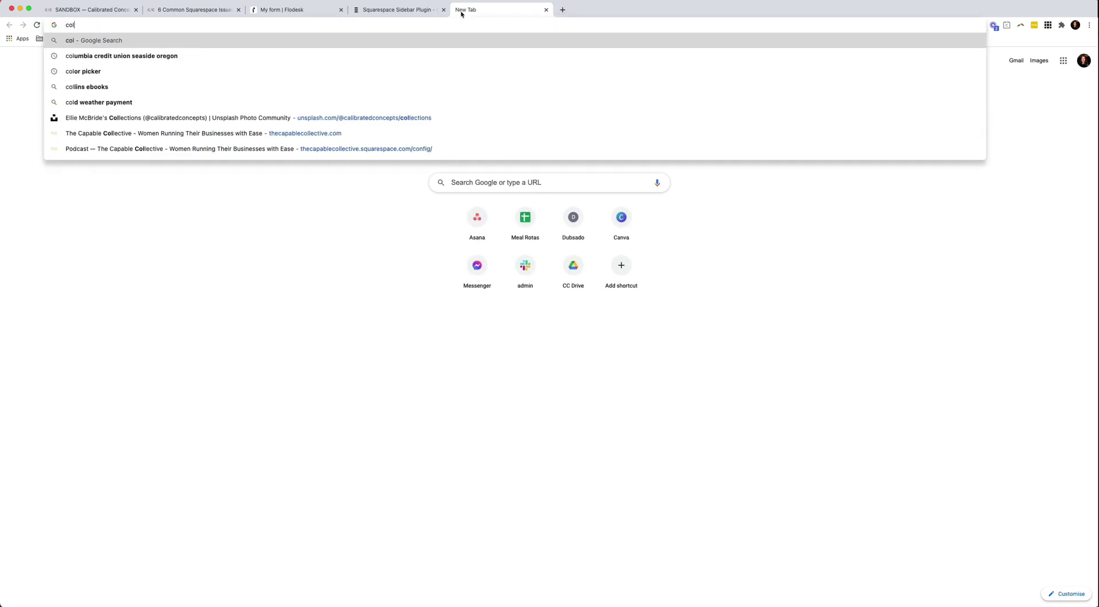
{"action": "type", "text": "or"}
{"action": "left_click", "coordinate": [270, 55]}
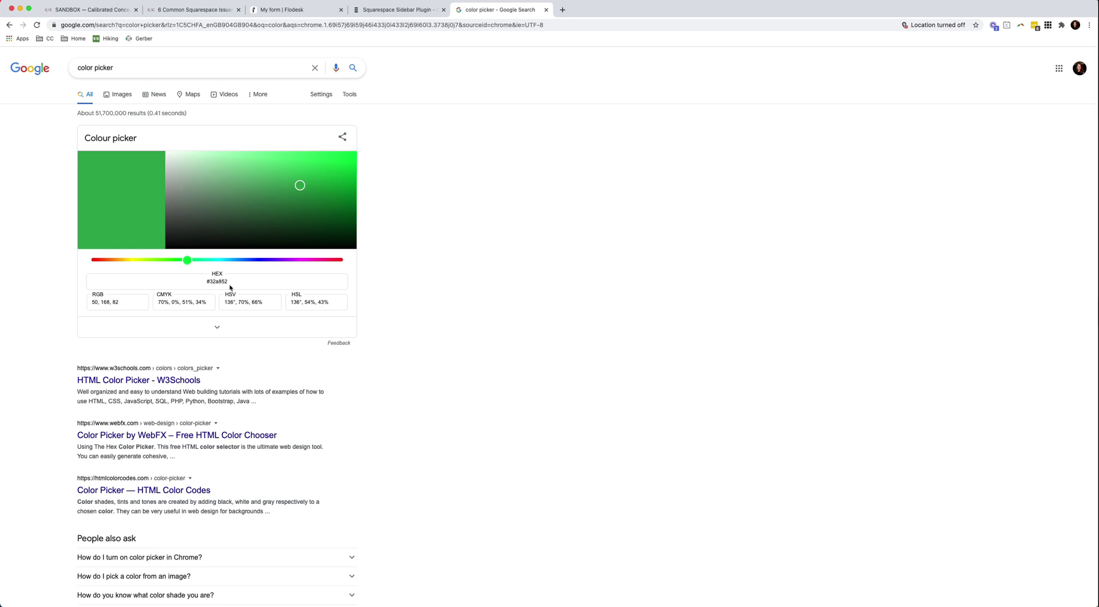
{"action": "double_click", "coordinate": [223, 281]}
{"action": "type", "text": "51182n"}
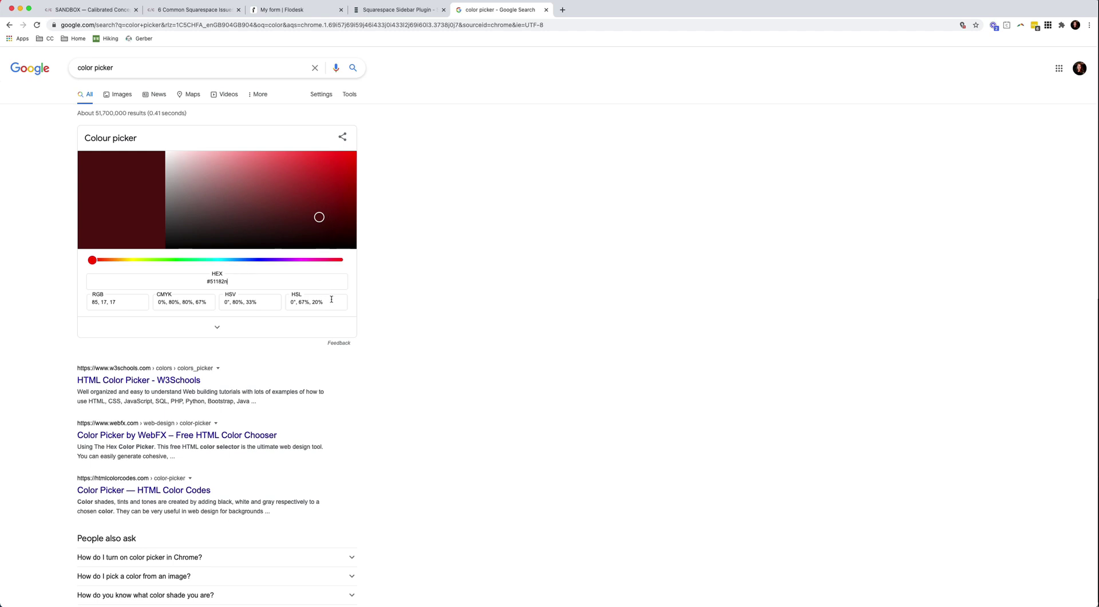
{"action": "key", "text": "super+1"}
{"action": "left_click_drag", "start_coordinate": [83, 549], "coordinate": [120, 549]}
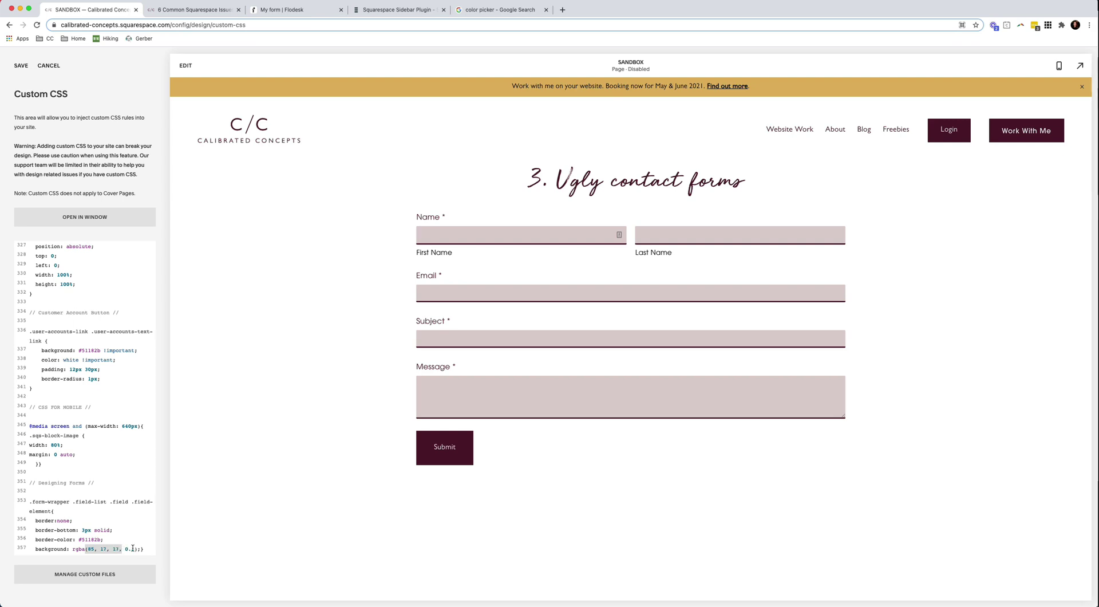
{"action": "left_click", "coordinate": [132, 549]}
{"action": "key", "text": "Right"}
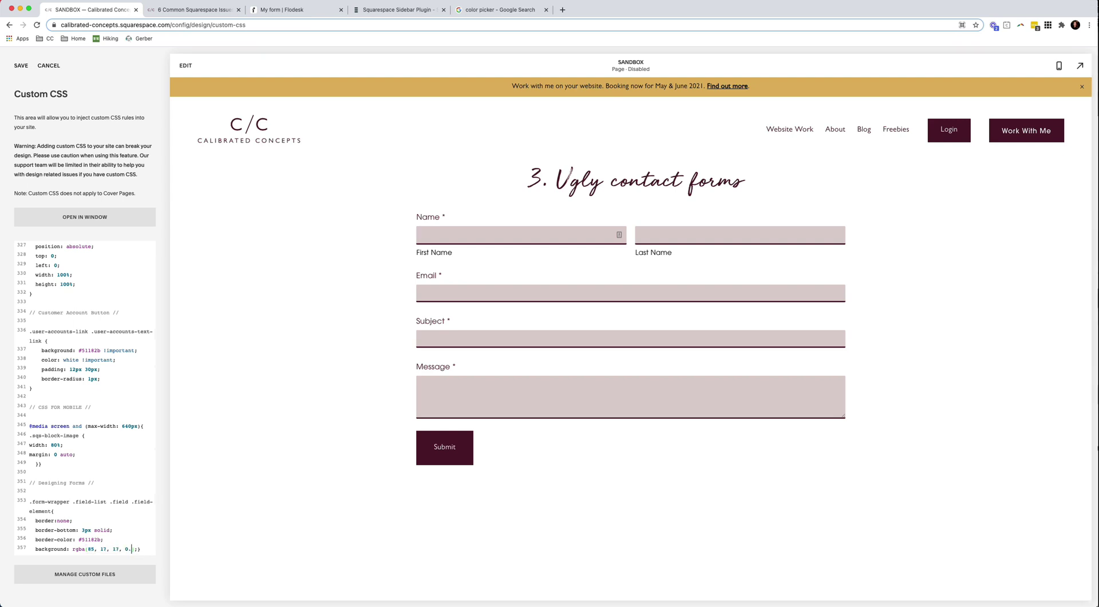
{"action": "type", "text": "9"}
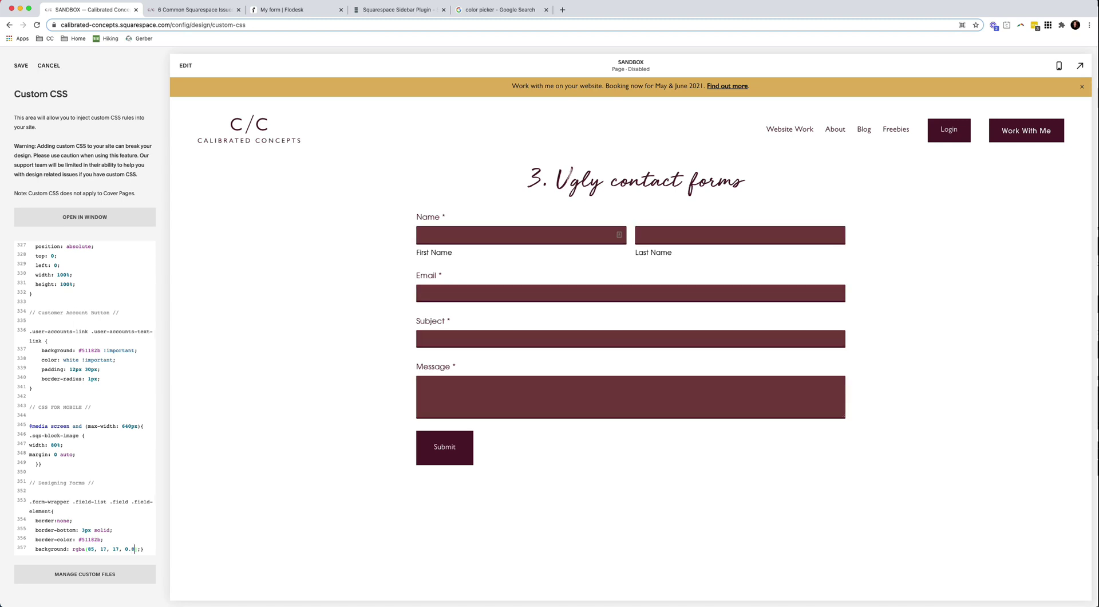
{"action": "type", "text": "6"}
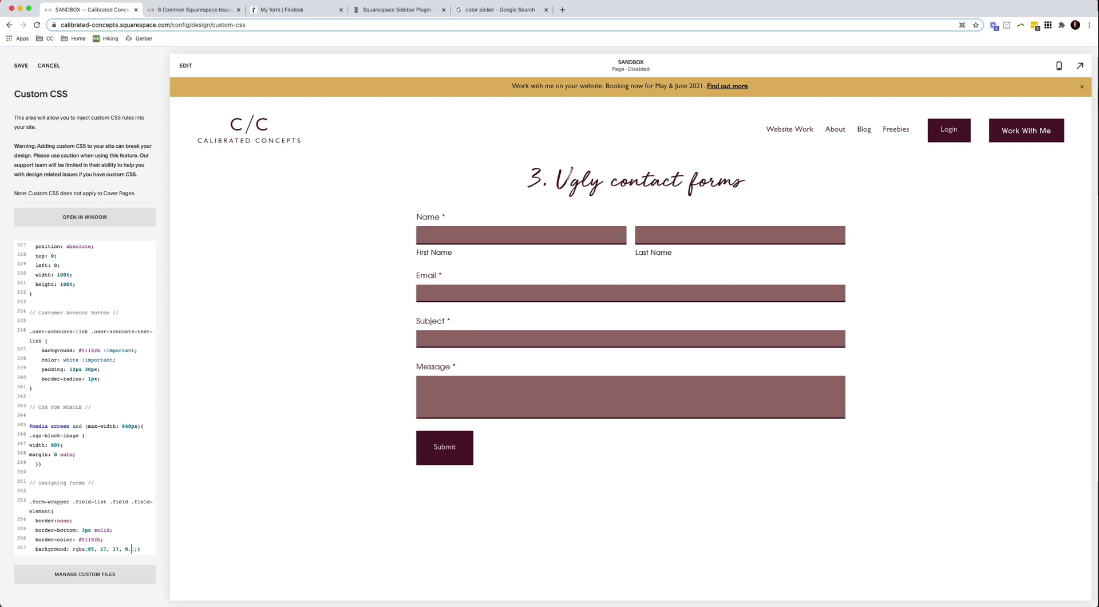
{"action": "type", "text": "3"}
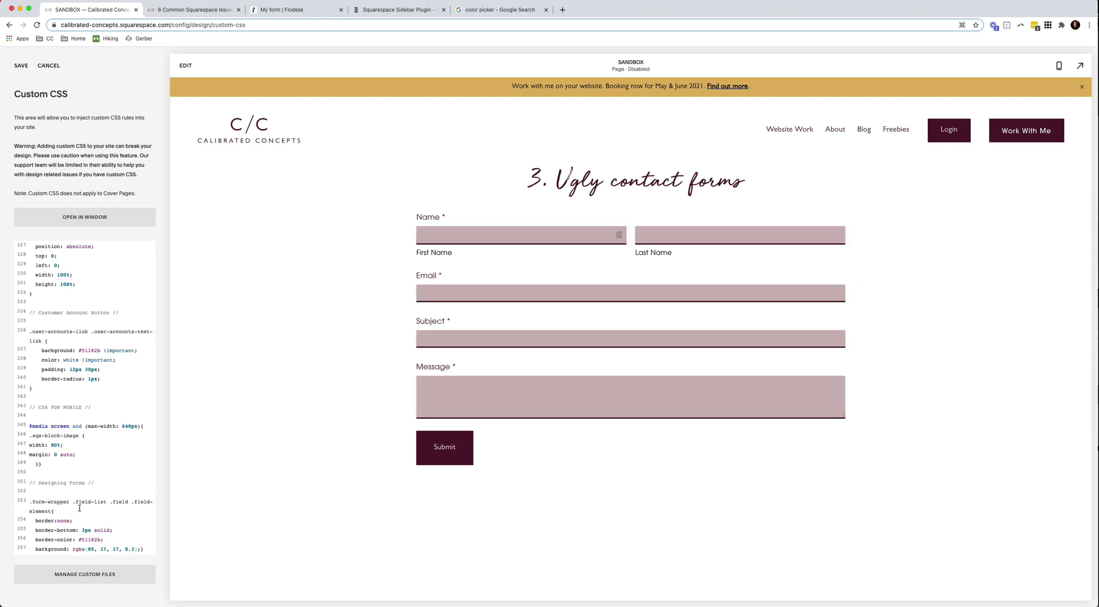
{"action": "left_click", "coordinate": [502, 395]}
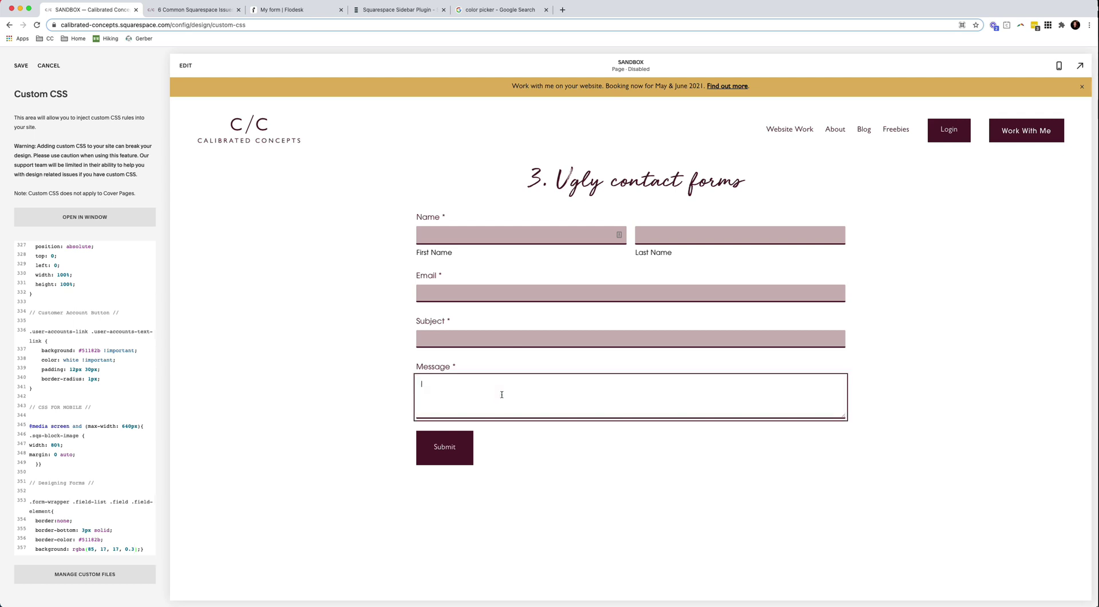
{"action": "type", "text": "kdjflksjflksj"}
{"action": "key", "text": "BackSpace"}
{"action": "key", "text": "BackSpace"}
{"action": "key", "text": "BackSpace"}
{"action": "key", "text": "BackSpace"}
{"action": "key", "text": "BackSpace"}
{"action": "left_click", "coordinate": [116, 530]}
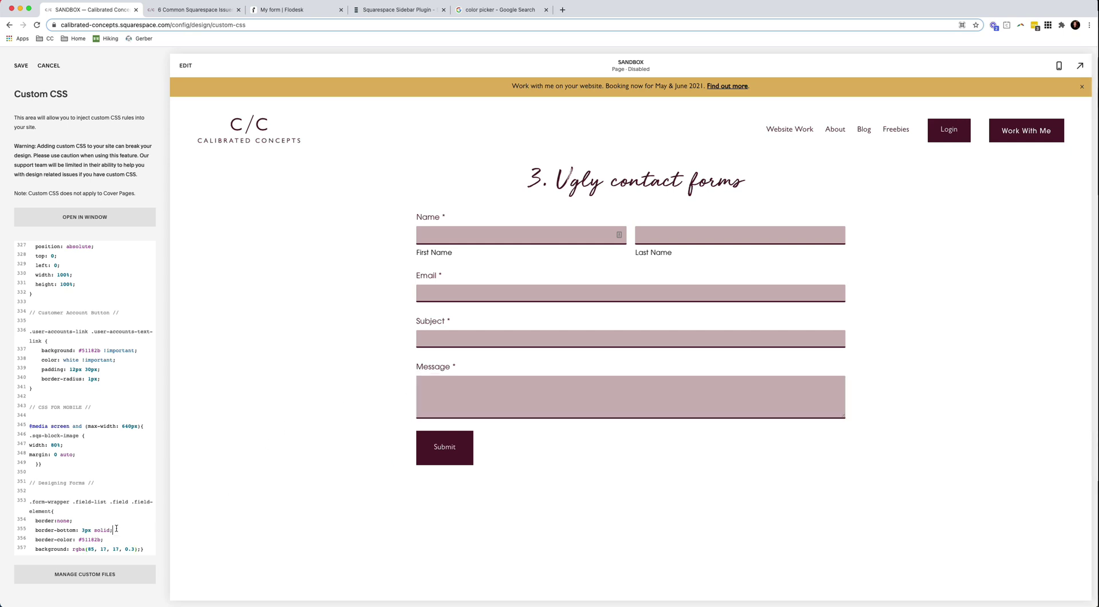
{"action": "left_click", "coordinate": [514, 335]}
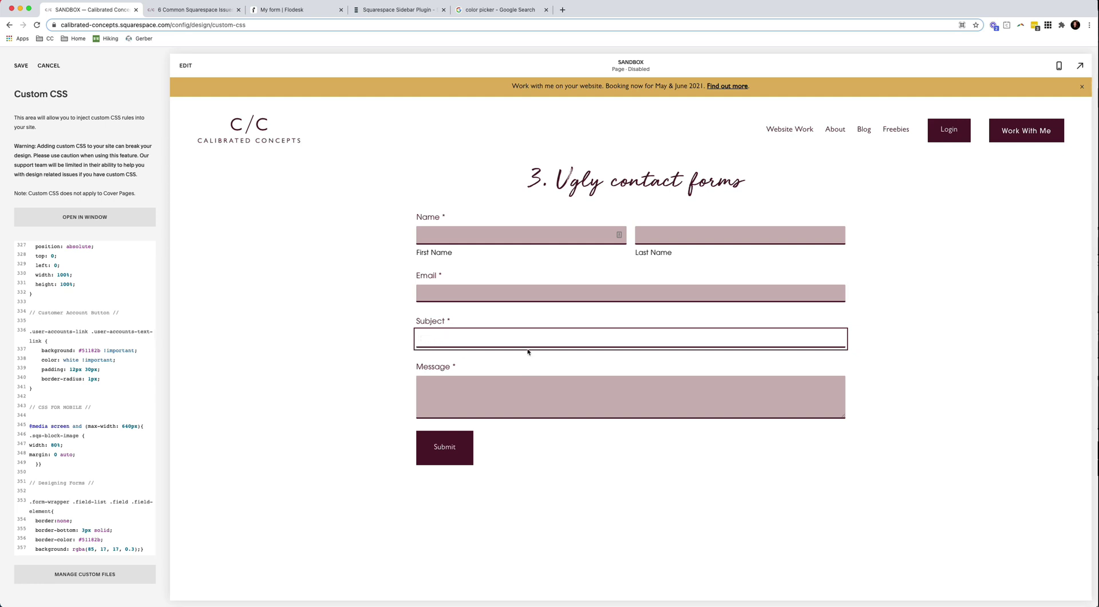
{"action": "left_click", "coordinate": [134, 550]}
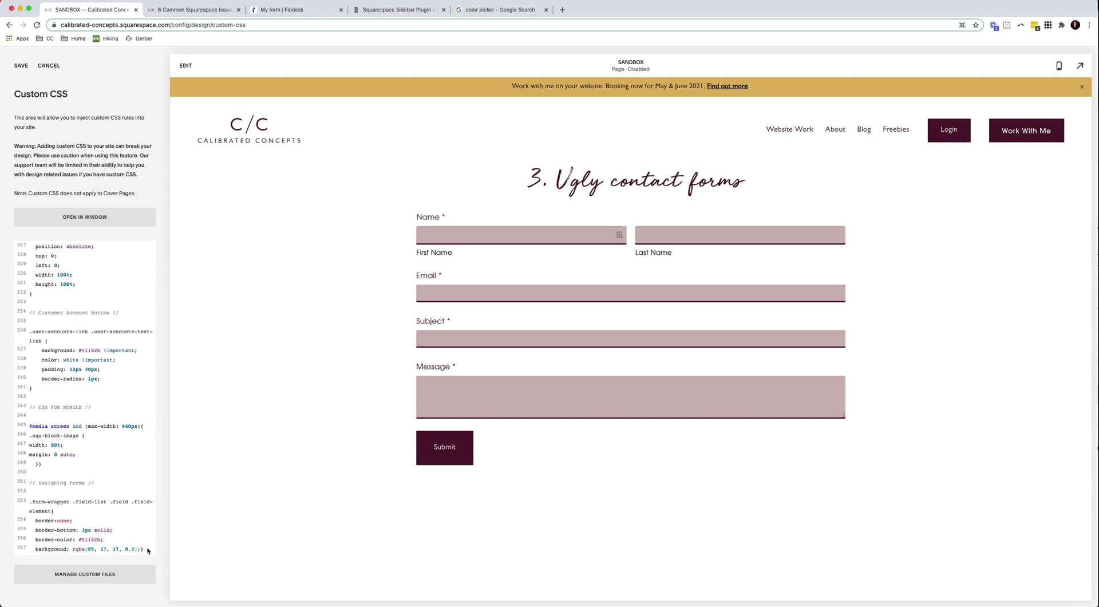
- Delete the form rule's pink background line, restore the closing brace, check the fields, and save
{"action": "left_click_drag", "start_coordinate": [146, 549], "coordinate": [37, 547]}
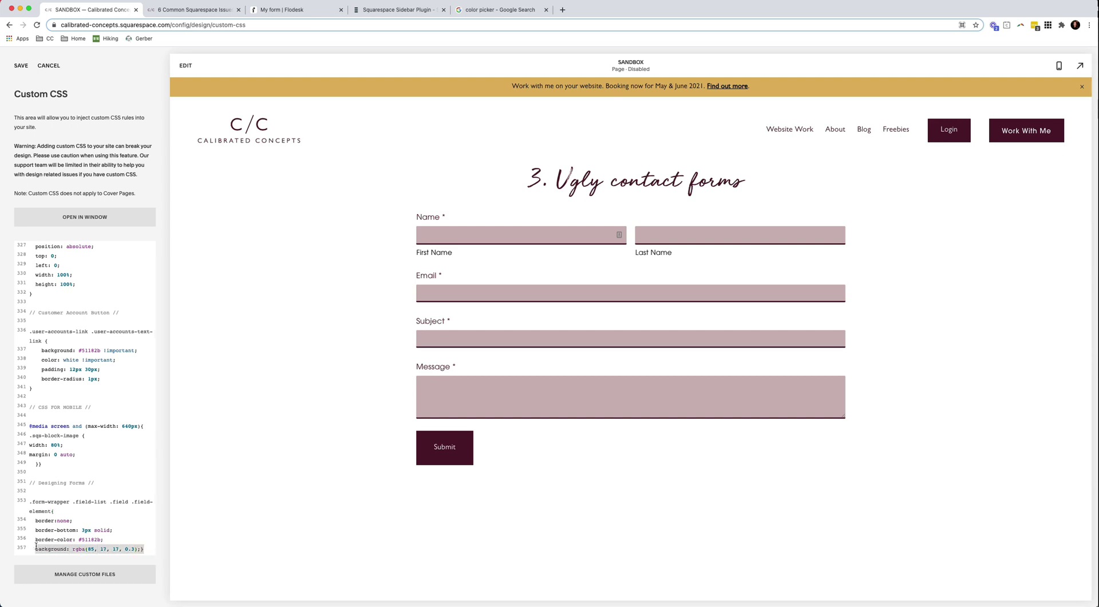
{"action": "key", "text": "BackSpace"}
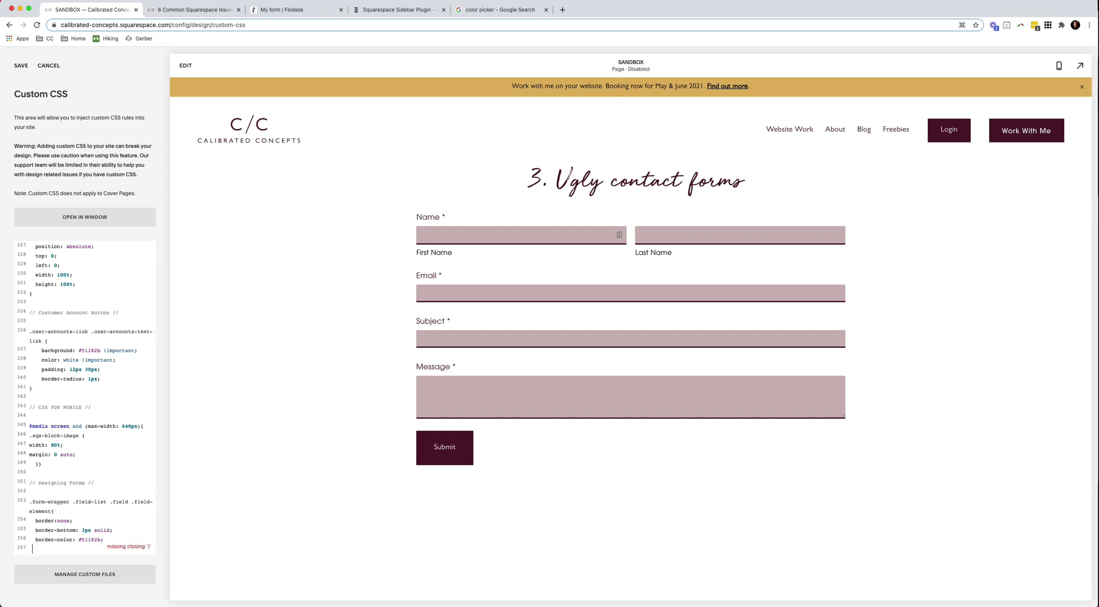
{"action": "key", "text": "BackSpace"}
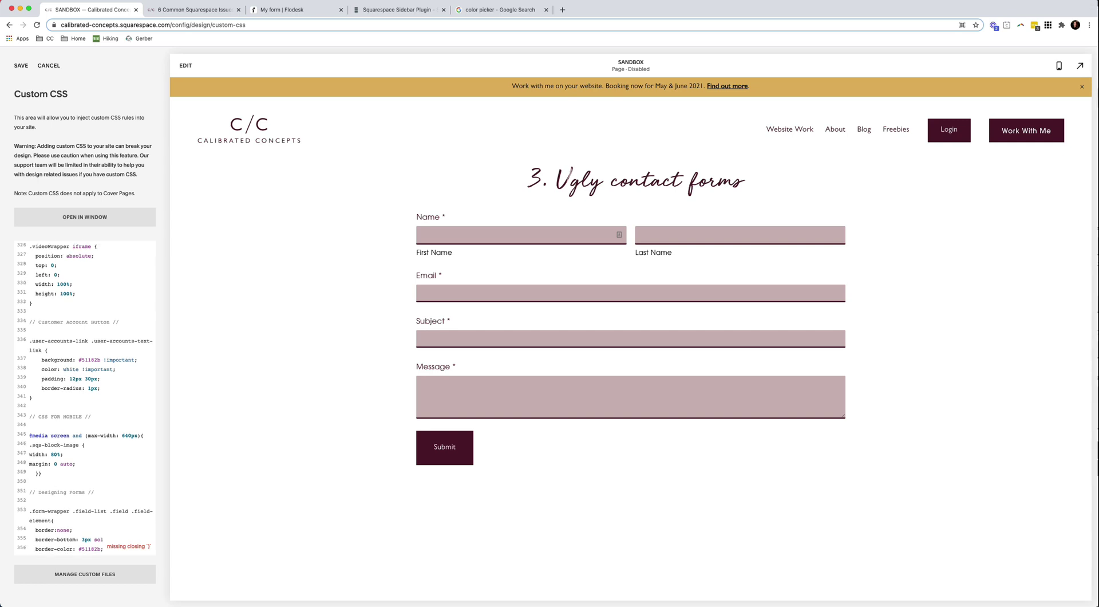
{"action": "type", "text": "}"}
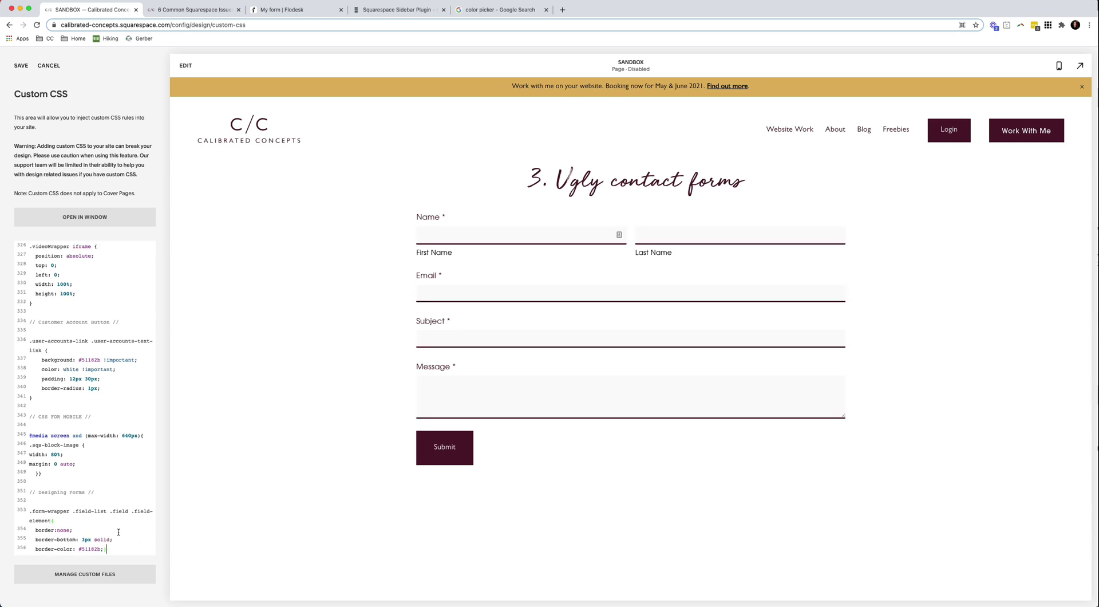
{"action": "left_click", "coordinate": [540, 234]}
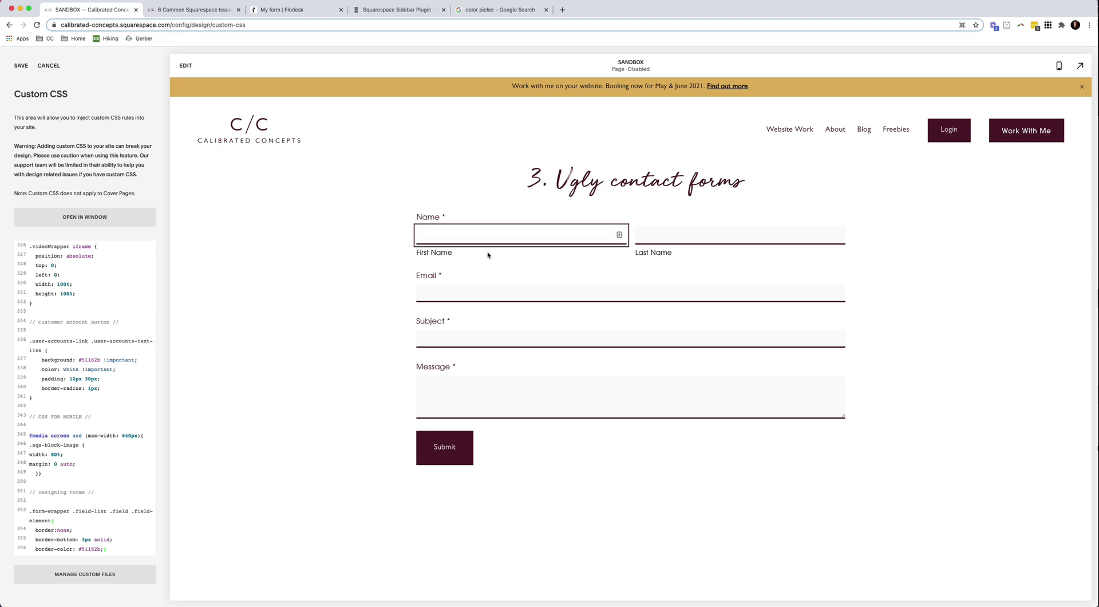
{"action": "left_click", "coordinate": [265, 300]}
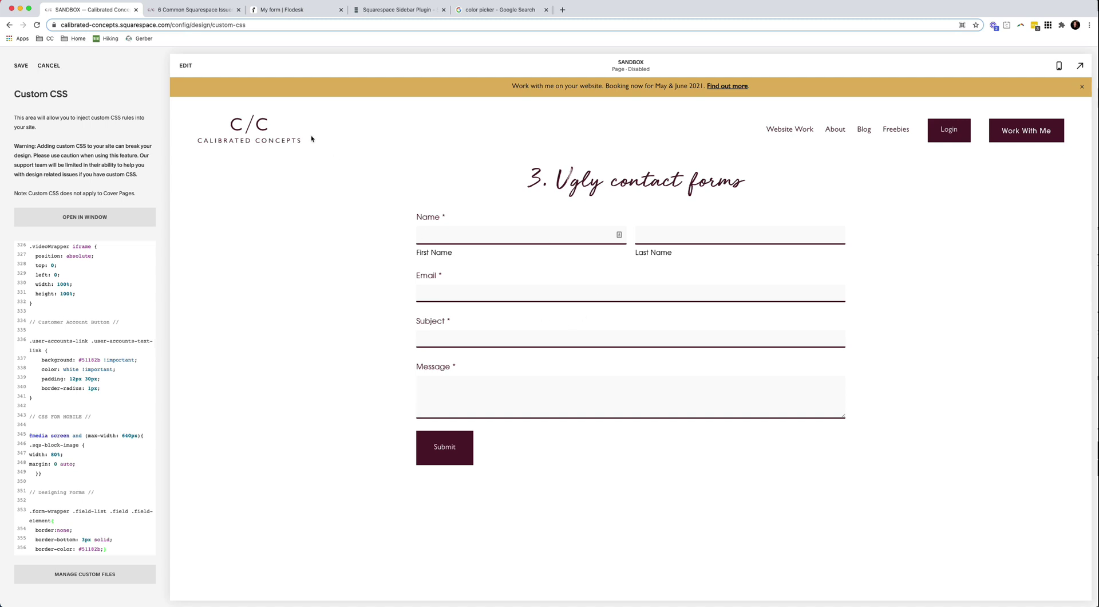
{"action": "left_click", "coordinate": [21, 66]}
- Scroll the sandbox page preview down to the '4. Embedding newsletter forms' heading
{"action": "scroll", "coordinate": [573, 246], "scroll_direction": "down", "scroll_amount": 2}
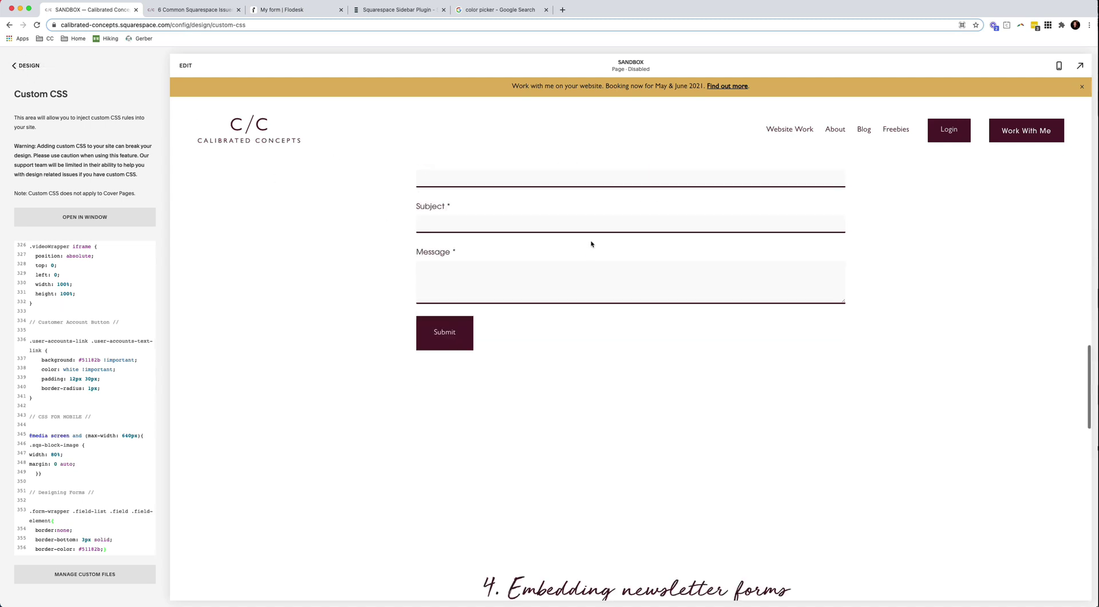
{"action": "scroll", "coordinate": [592, 244], "scroll_direction": "down", "scroll_amount": 6}
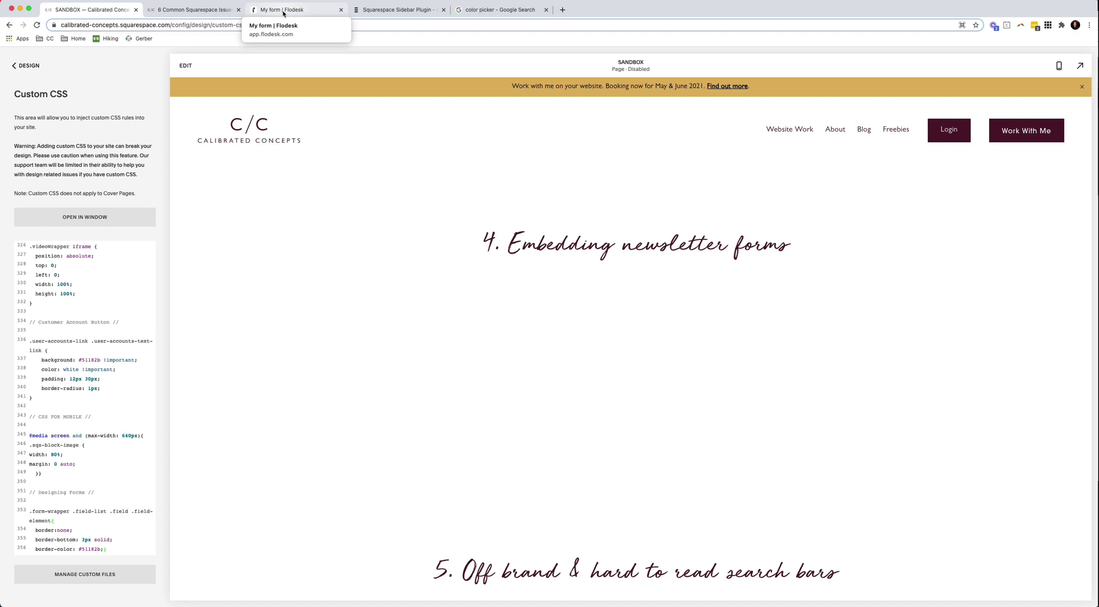
- Open Flodesk's Squarespace Freebie form in the editor and review its submit button font and form settings
{"action": "left_click", "coordinate": [284, 10]}
{"action": "scroll", "coordinate": [688, 341], "scroll_direction": "up", "scroll_amount": 15}
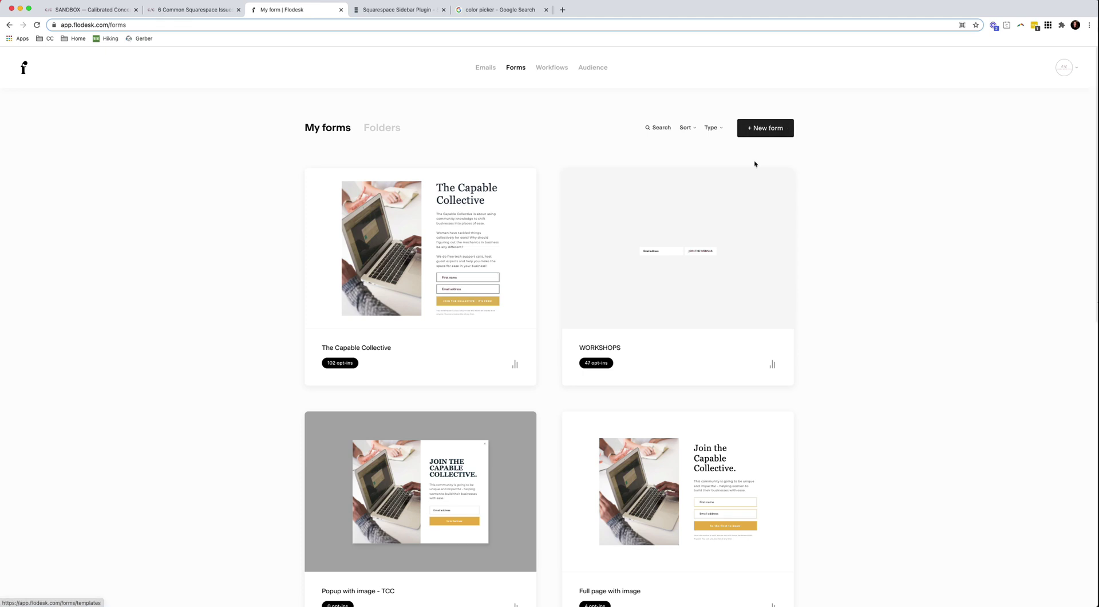
{"action": "scroll", "coordinate": [546, 334], "scroll_direction": "down", "scroll_amount": 8}
{"action": "scroll", "coordinate": [545, 332], "scroll_direction": "down", "scroll_amount": 3}
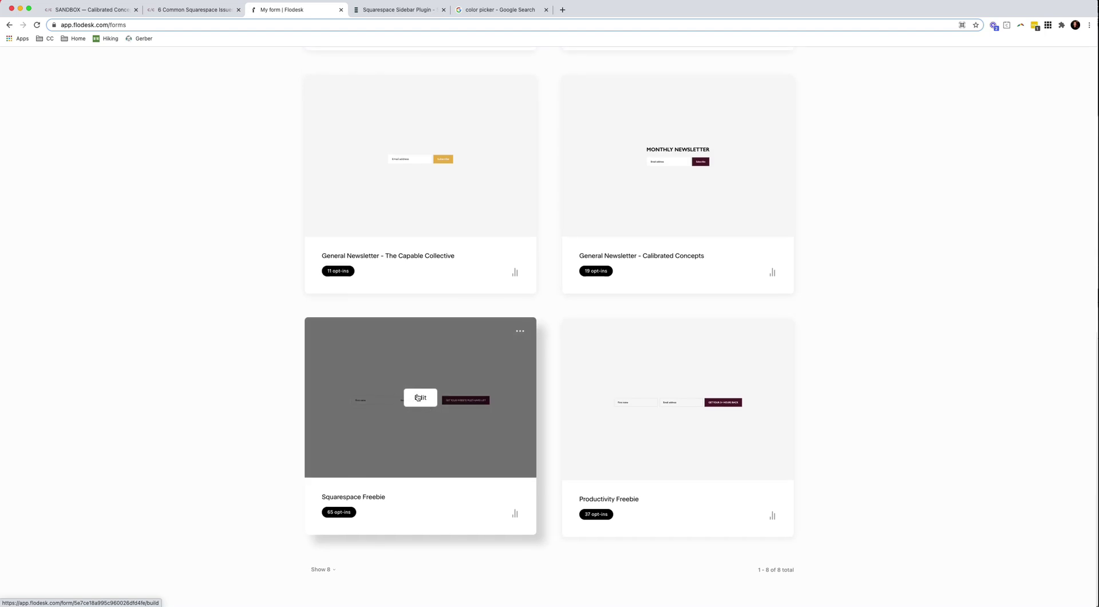
{"action": "left_click", "coordinate": [418, 398]}
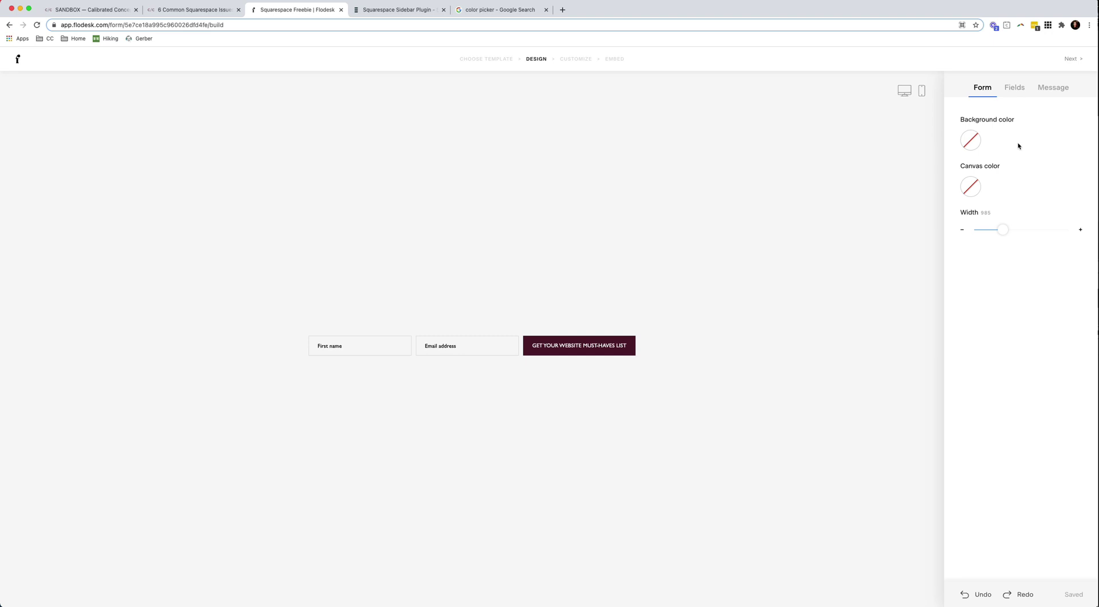
{"action": "left_click", "coordinate": [589, 347]}
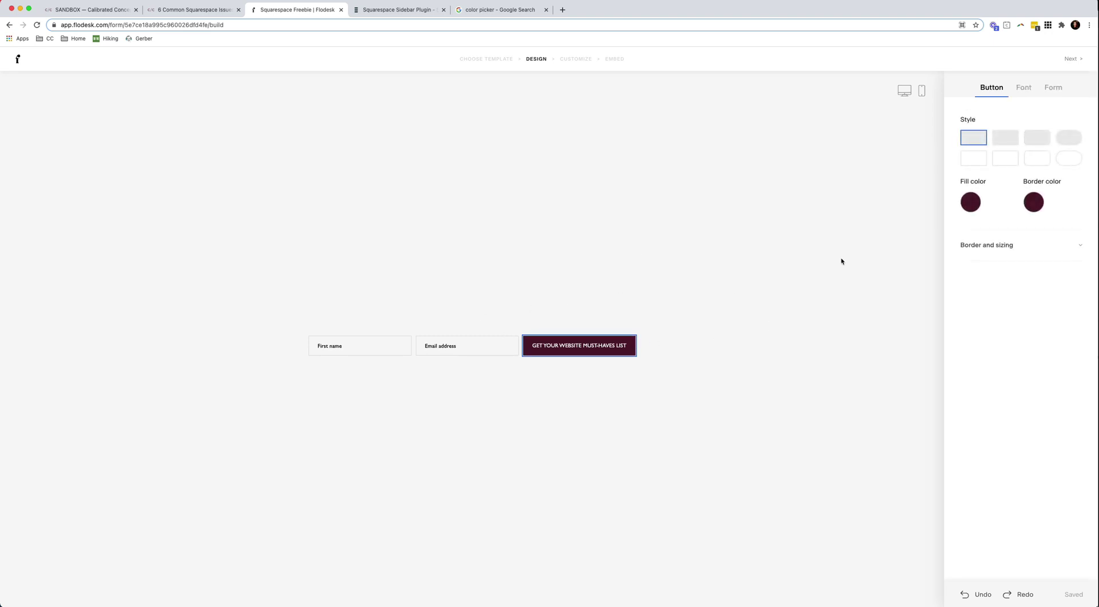
{"action": "left_click", "coordinate": [1024, 87]}
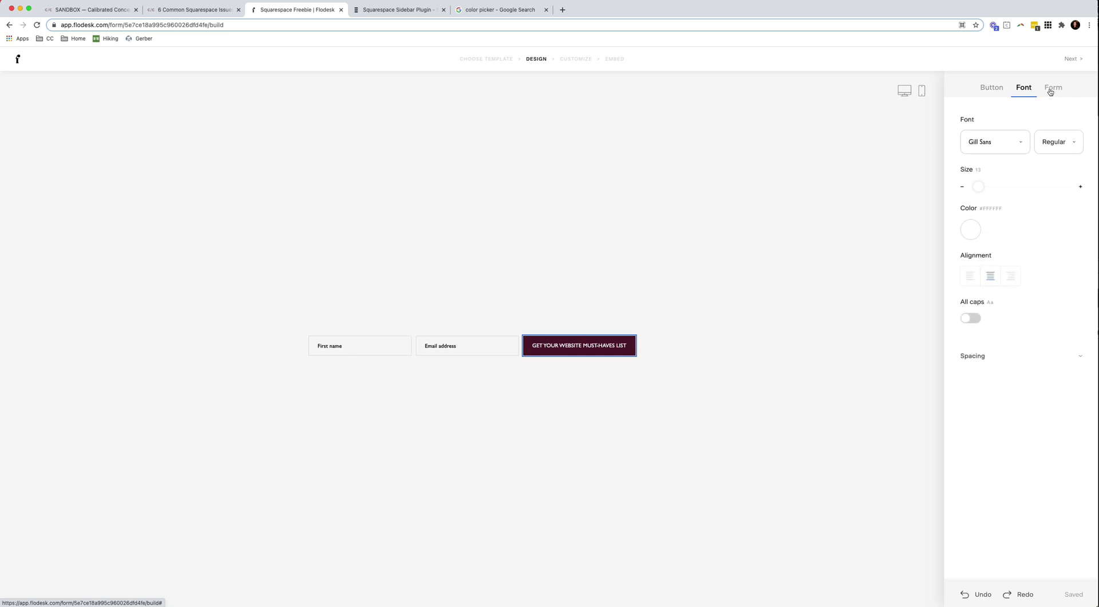
{"action": "left_click", "coordinate": [1056, 91]}
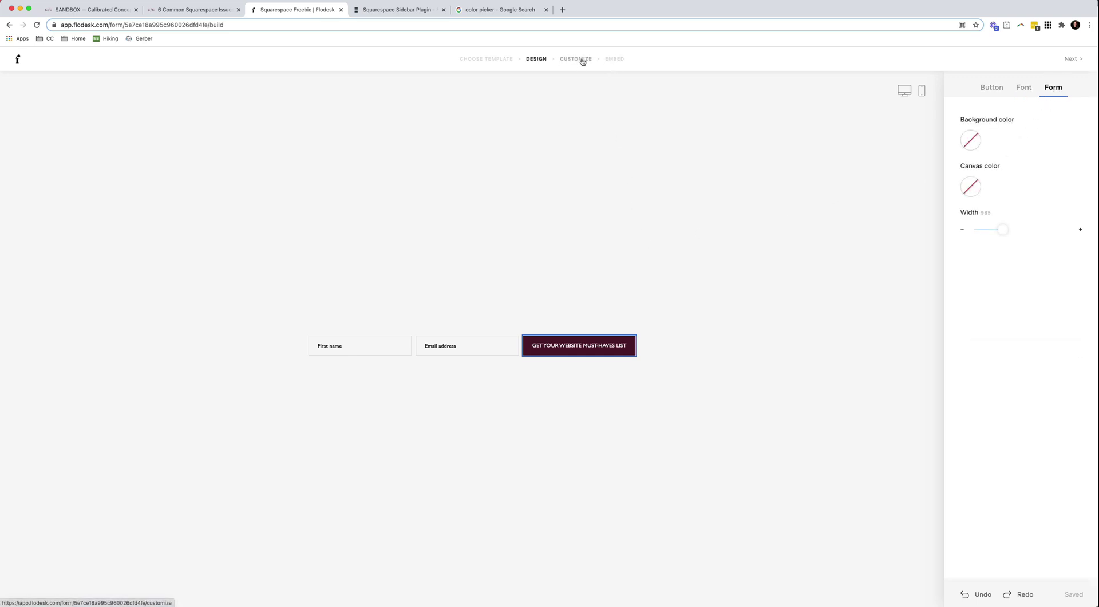
- Copy the Squarespace Freebie form's inline embed code and go back to the SANDBOX tab
{"action": "left_click", "coordinate": [615, 60]}
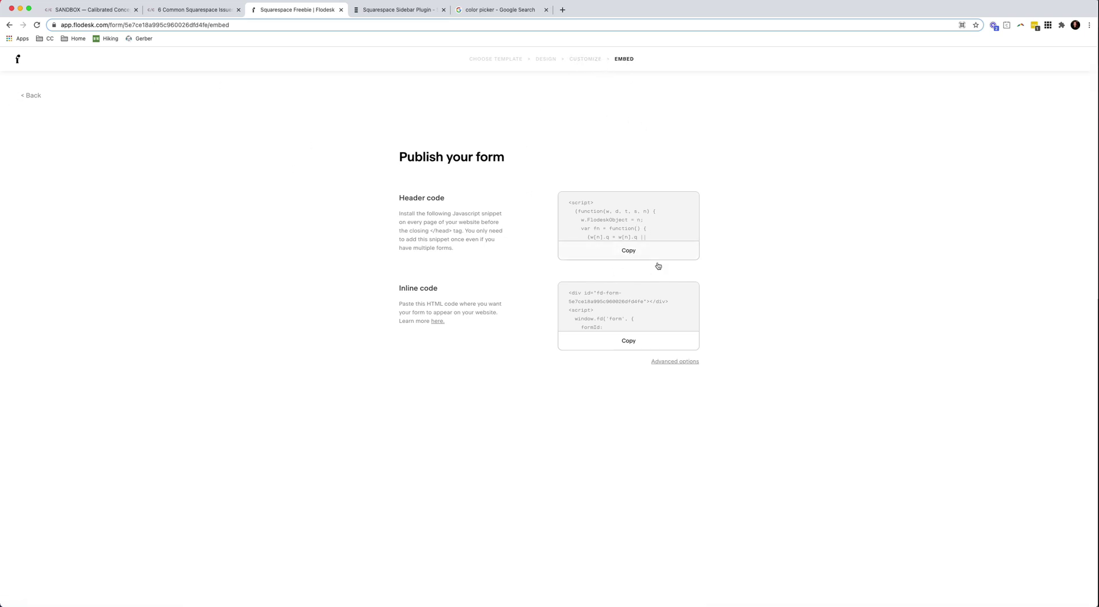
{"action": "left_click", "coordinate": [643, 346]}
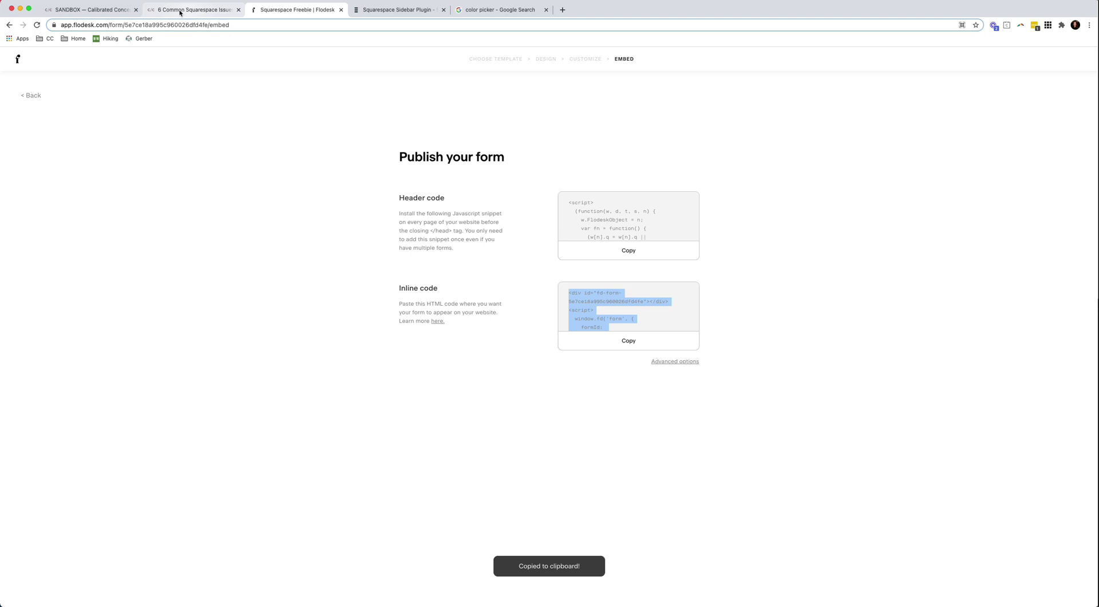
{"action": "left_click", "coordinate": [127, 11]}
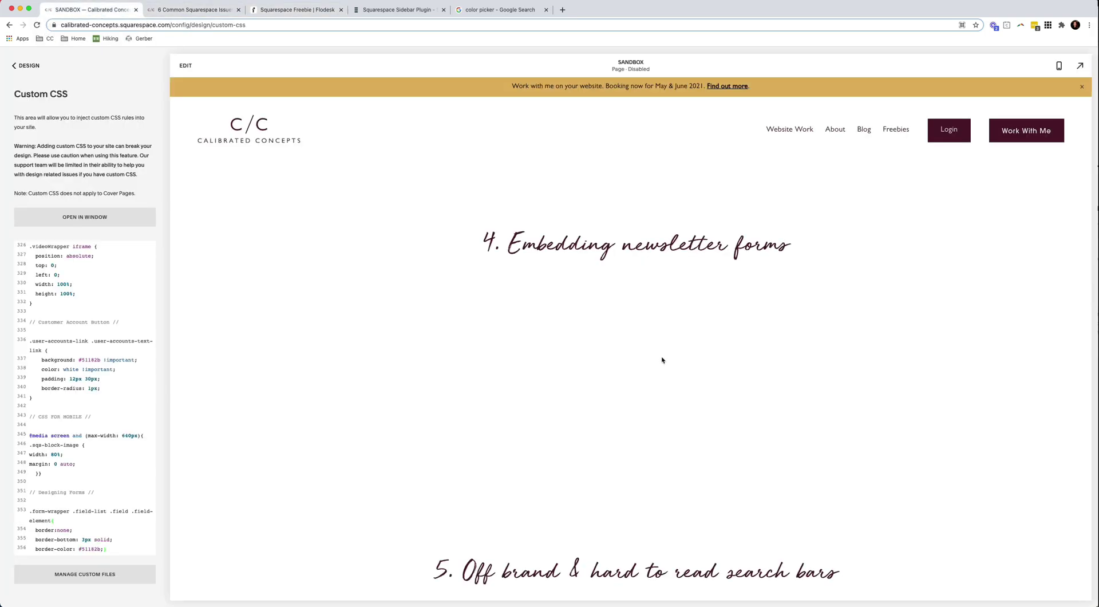
- Add a code block with the Flodesk embed script beneath the '4. Embedding newsletter forms' heading
{"action": "left_click", "coordinate": [185, 65]}
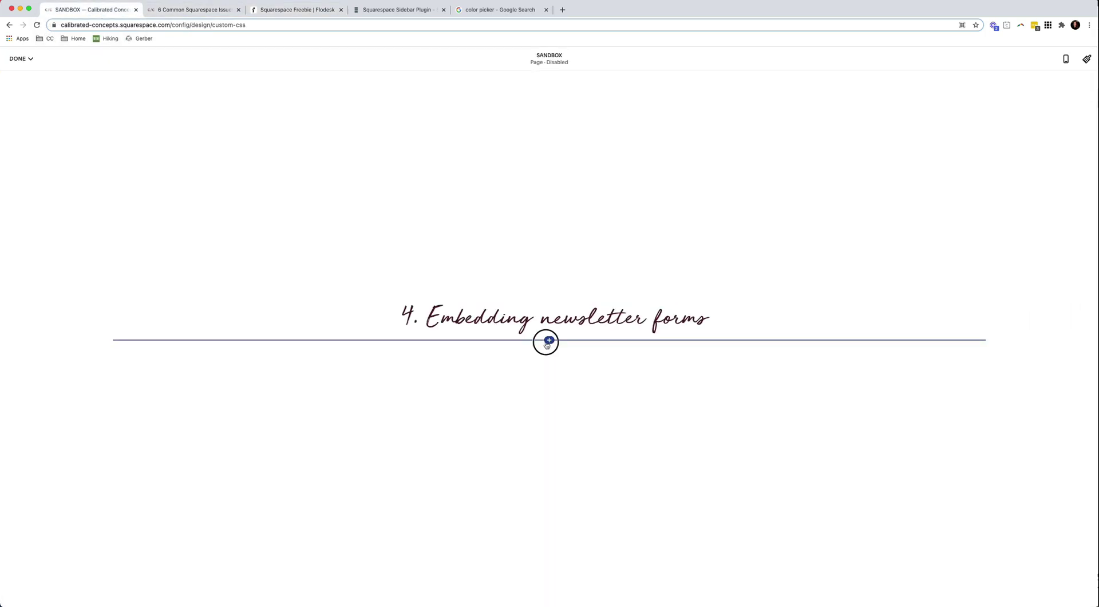
{"action": "left_click", "coordinate": [548, 342]}
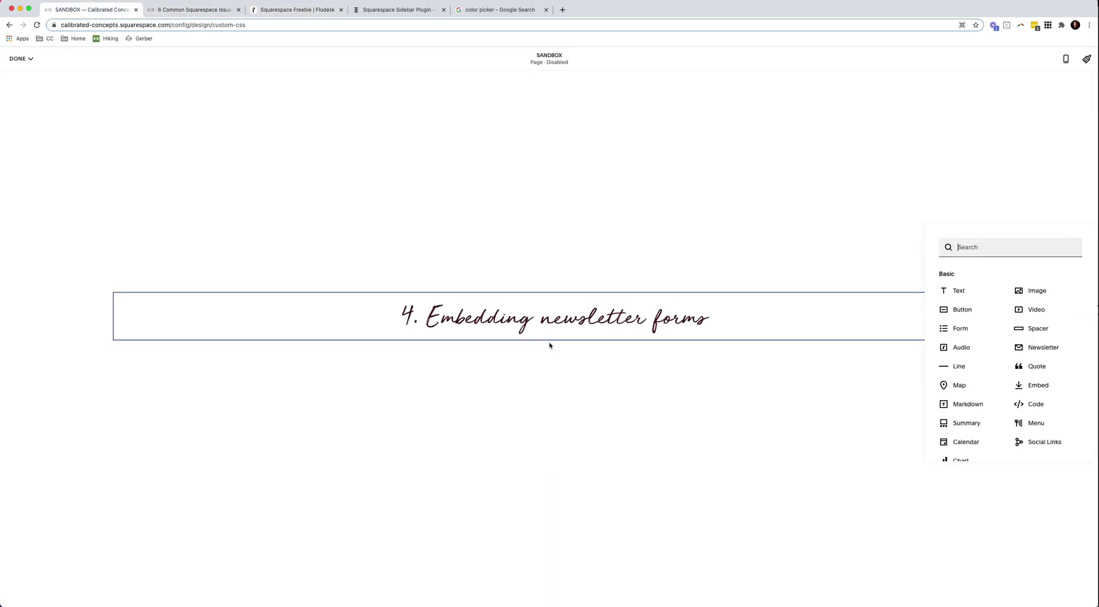
{"action": "left_click", "coordinate": [1031, 404]}
{"action": "left_click", "coordinate": [960, 486]}
{"action": "key", "text": "ctrl+a"}
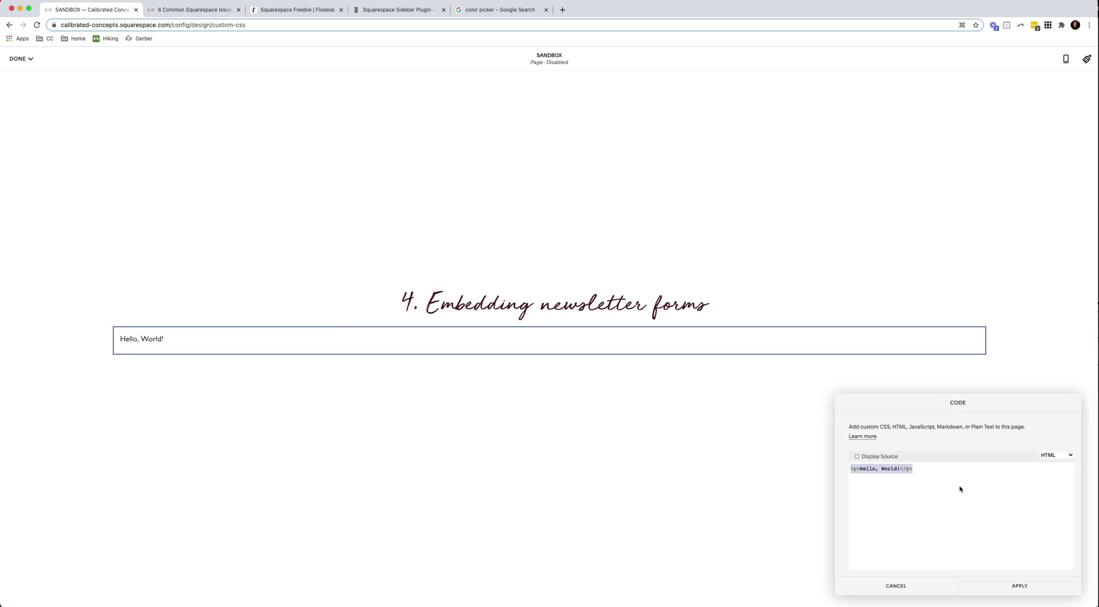
{"action": "key", "text": "ctrl+v"}
{"action": "left_click", "coordinate": [1006, 585]}
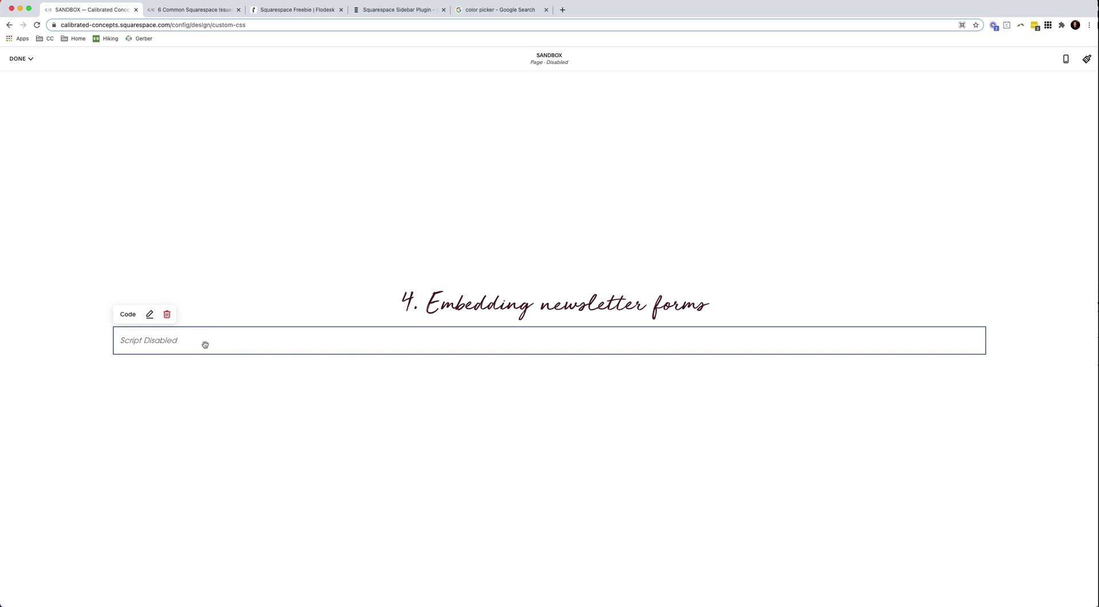
{"action": "left_click", "coordinate": [21, 58]}
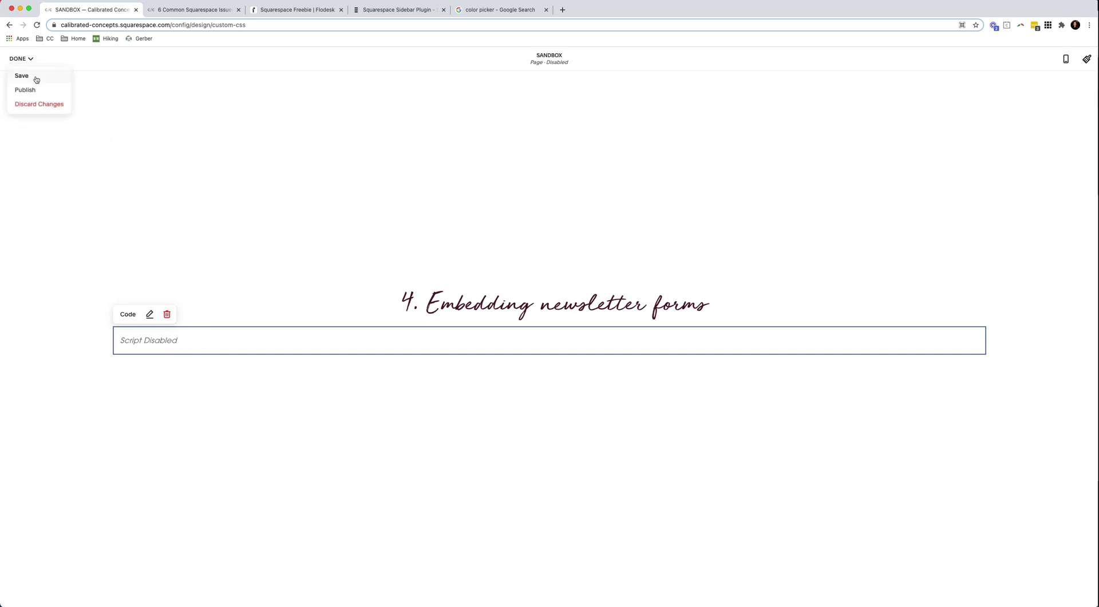
- Save the page edits, then copy Flodesk's header code snippet for the Squarespace Freebie form
{"action": "left_click", "coordinate": [36, 80]}
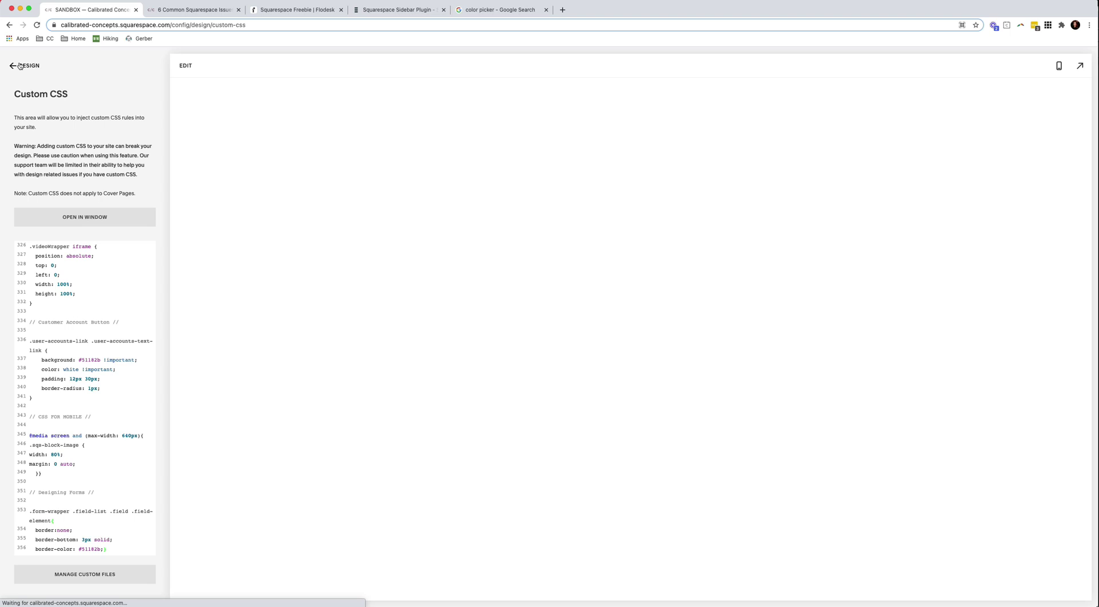
{"action": "left_click", "coordinate": [289, 10]}
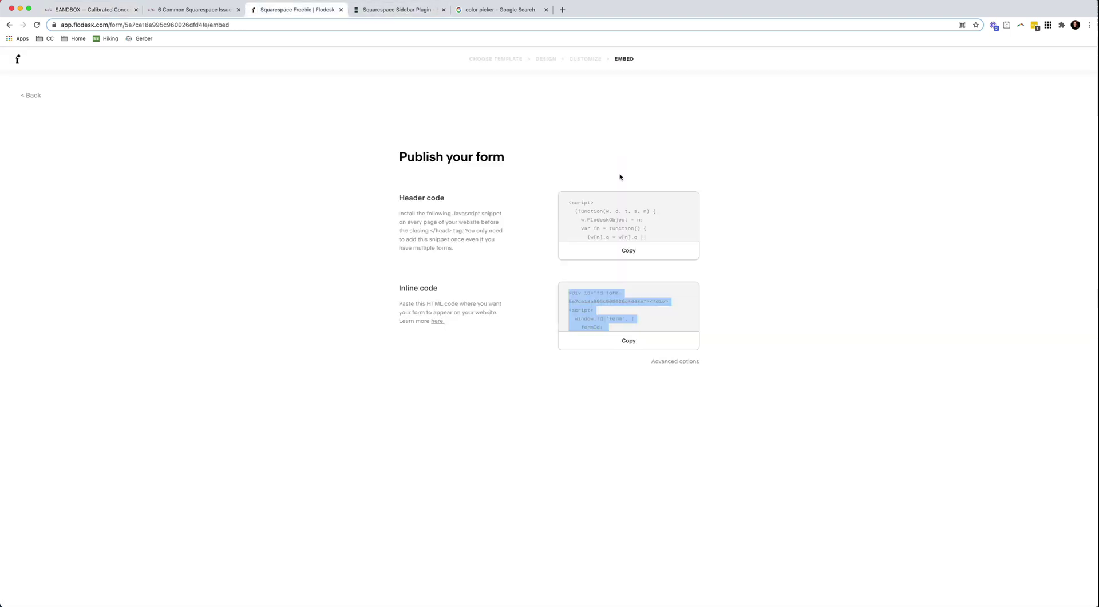
{"action": "left_click", "coordinate": [652, 258]}
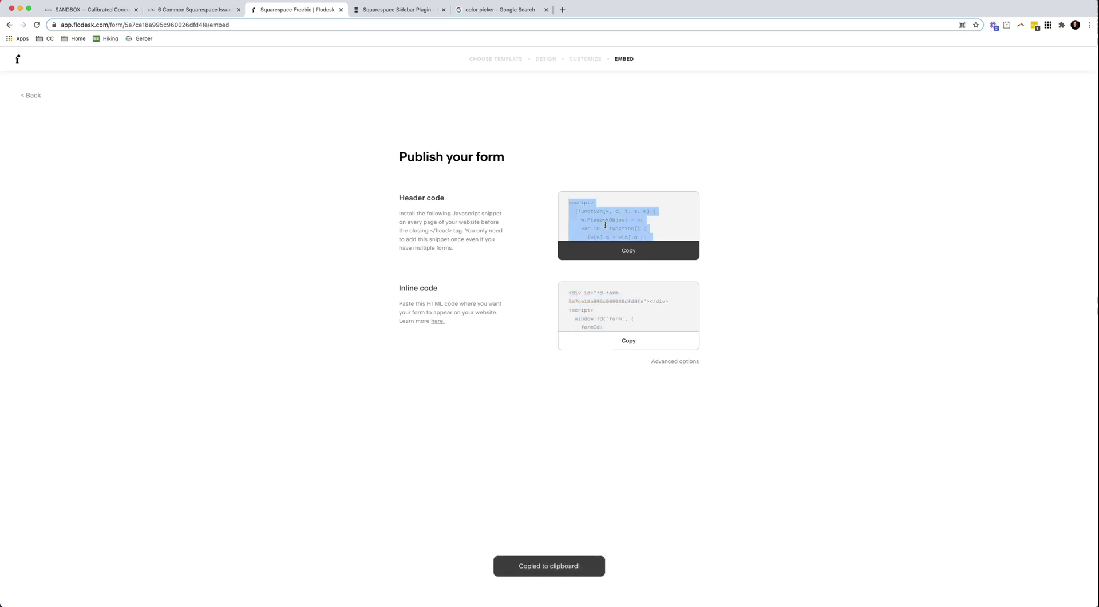
- Leave Custom CSS and go to Settings > Advanced > Code Injection
{"action": "left_click", "coordinate": [195, 9]}
{"action": "left_click", "coordinate": [104, 14]}
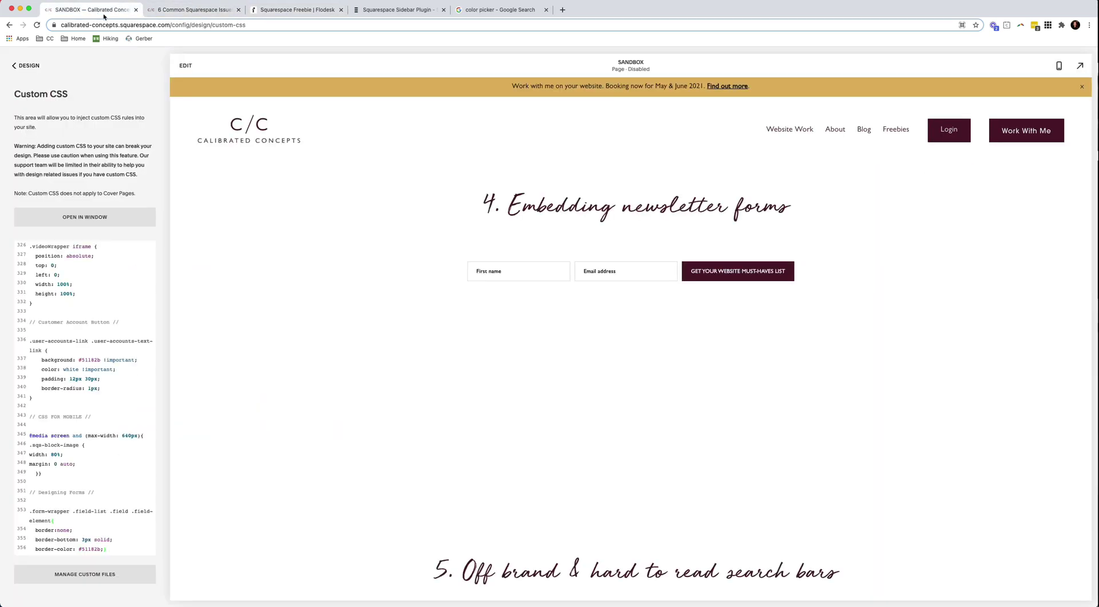
{"action": "left_click", "coordinate": [32, 66]}
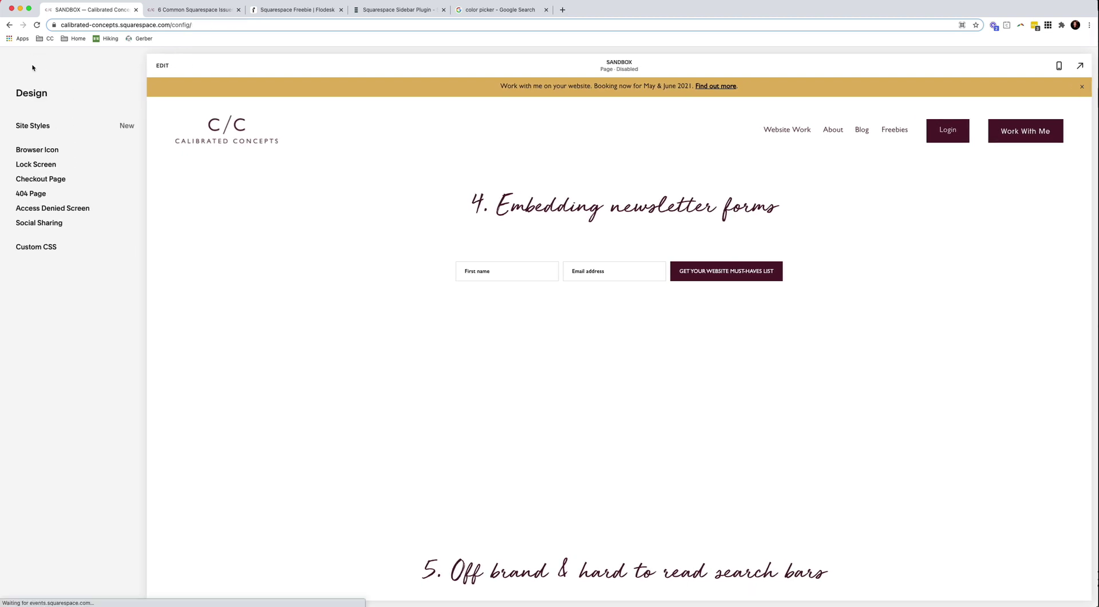
{"action": "left_click", "coordinate": [33, 68]}
{"action": "left_click", "coordinate": [35, 260]}
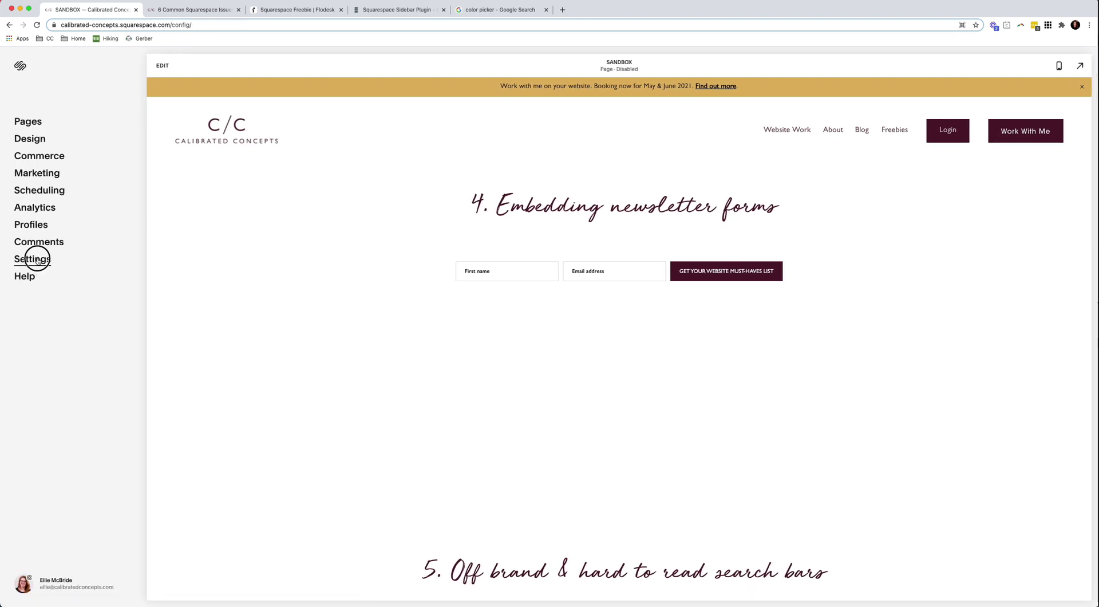
{"action": "left_click", "coordinate": [28, 350]}
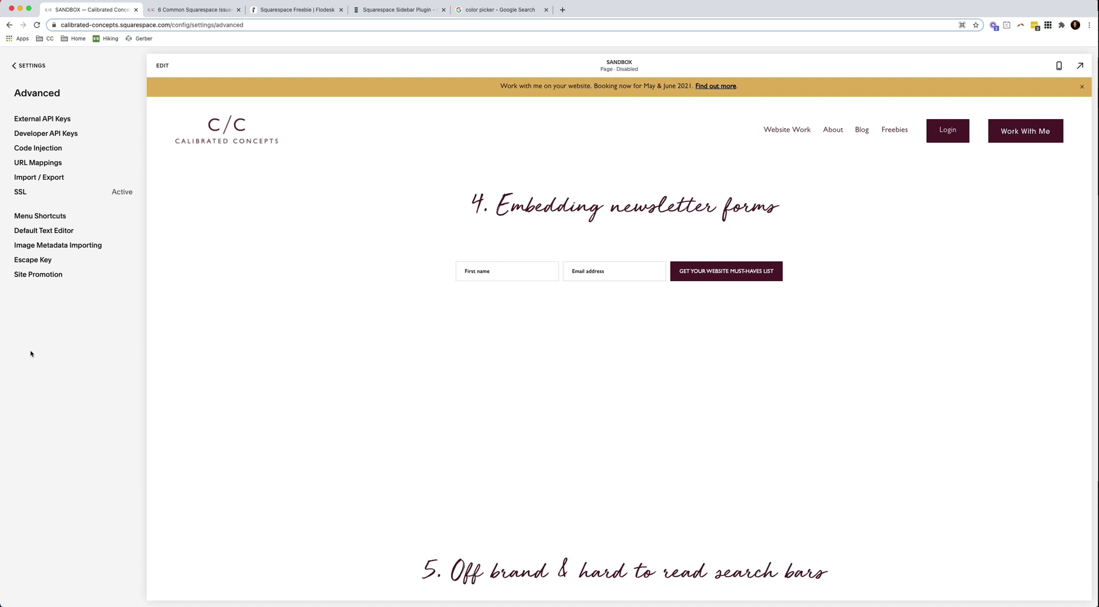
{"action": "left_click", "coordinate": [45, 147]}
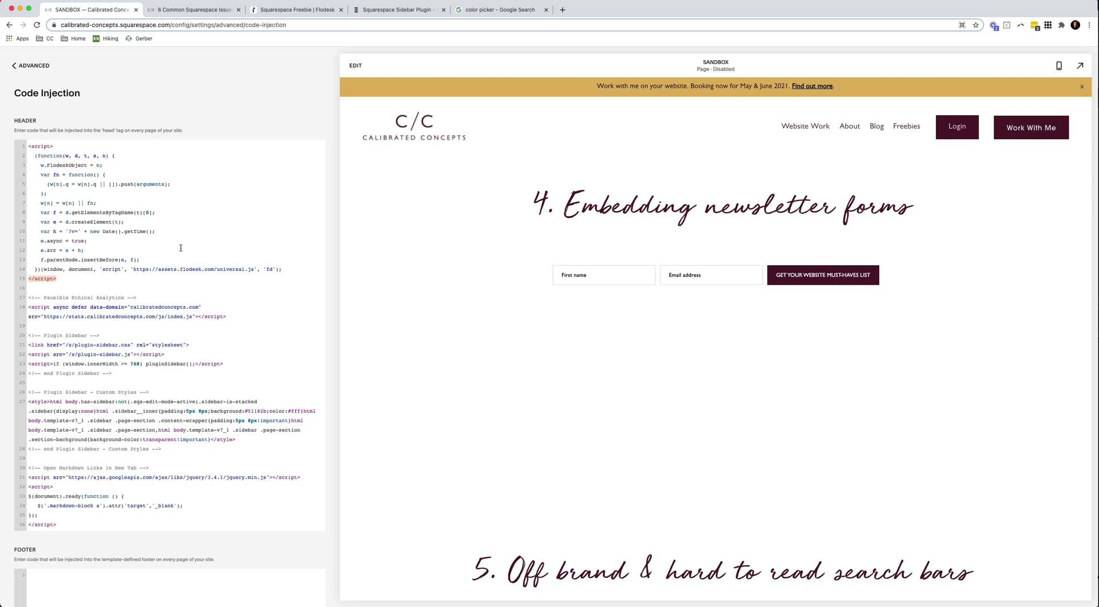
- Select the Flodesk script (lines 1–14) in the Header box, then return to the Advanced settings list
{"action": "left_click_drag", "start_coordinate": [30, 146], "coordinate": [65, 274]}
{"action": "left_click", "coordinate": [30, 146]}
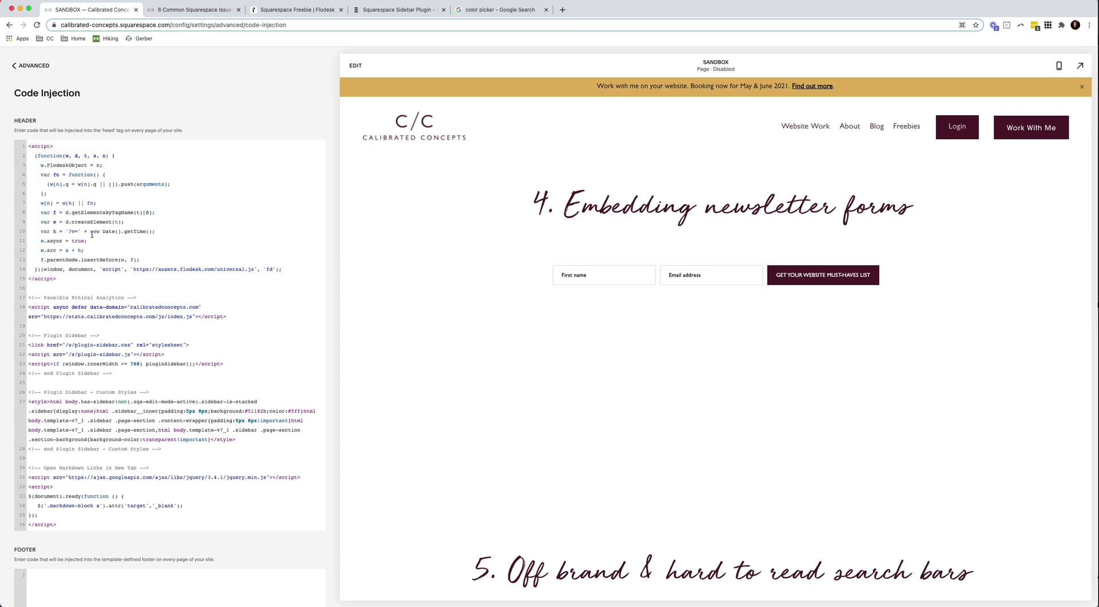
{"action": "left_click_drag", "start_coordinate": [30, 143], "coordinate": [66, 279]}
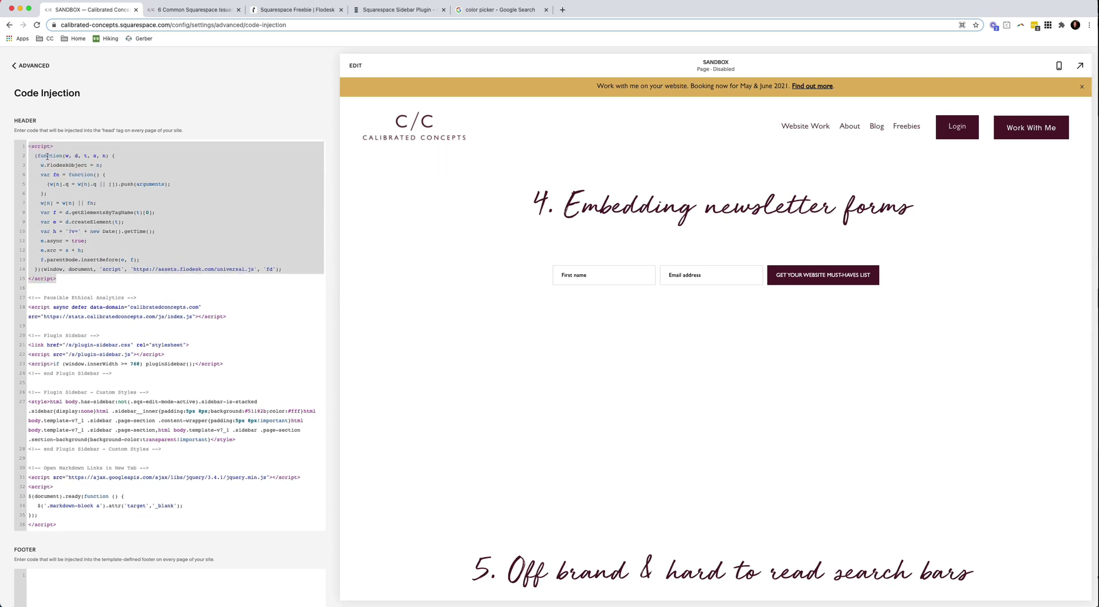
{"action": "scroll", "coordinate": [214, 193], "scroll_direction": "down", "scroll_amount": 1}
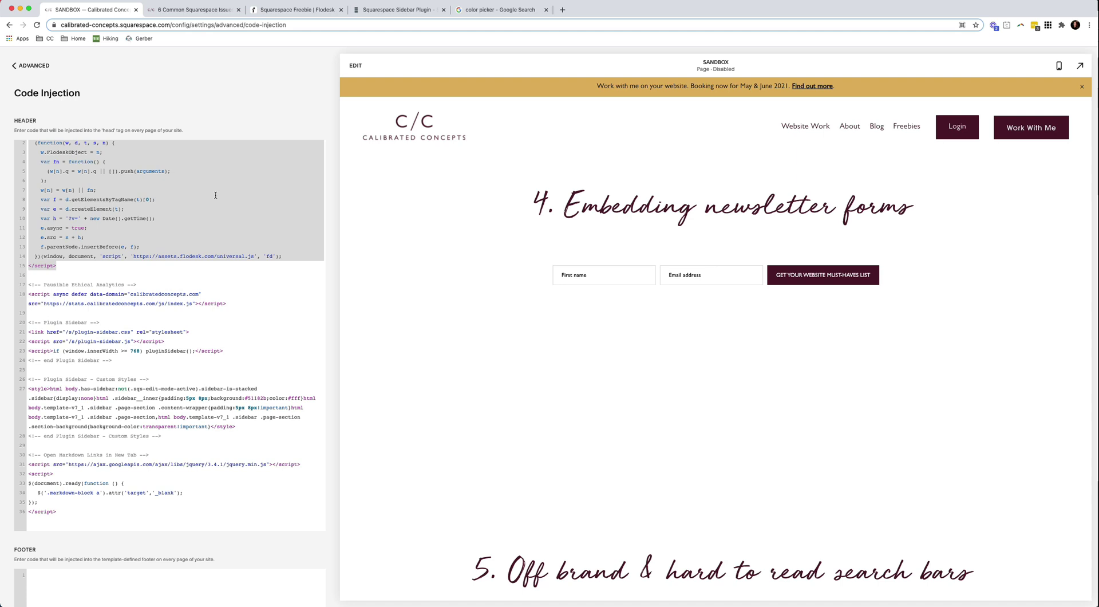
{"action": "left_click", "coordinate": [33, 64]}
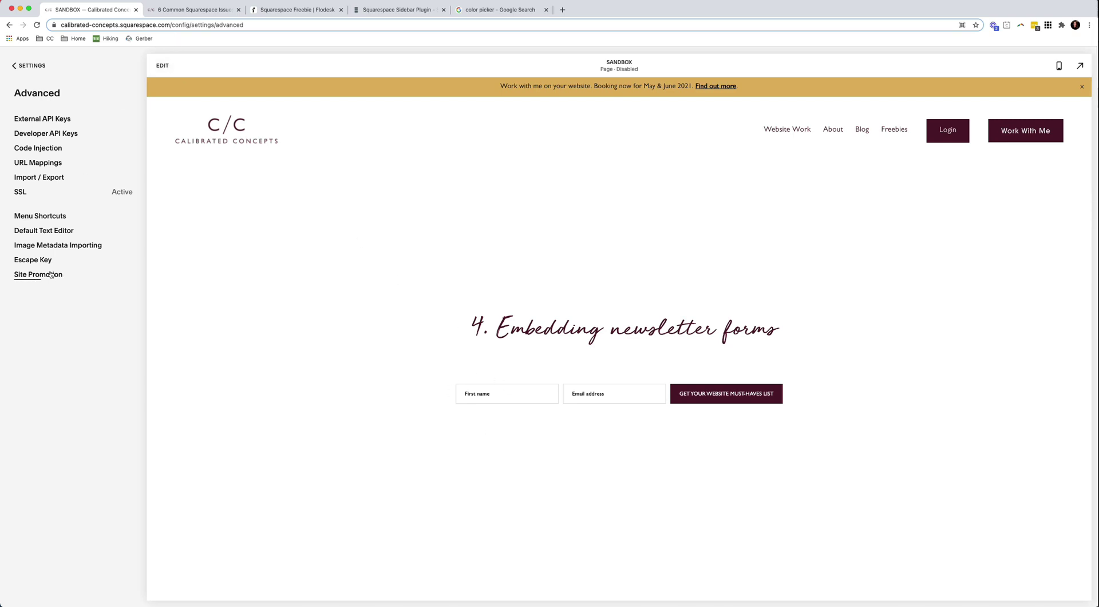
- Delete the Flodesk script from the header Code Injection, save, and check the preview
{"action": "left_click", "coordinate": [39, 149]}
{"action": "left_click_drag", "start_coordinate": [58, 280], "coordinate": [1, 110]}
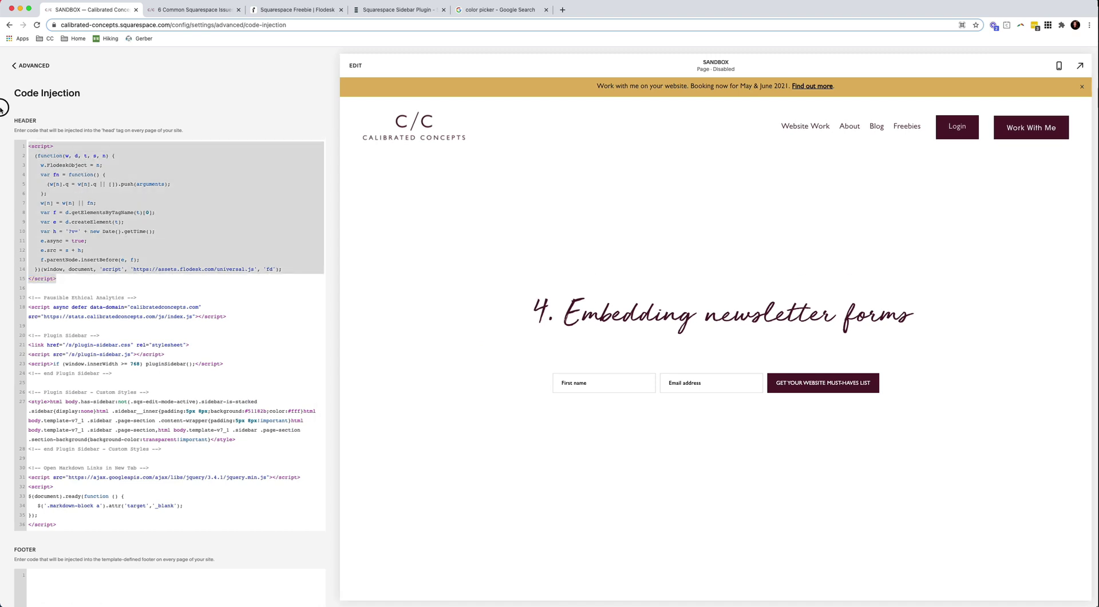
{"action": "key", "text": "BackSpace"}
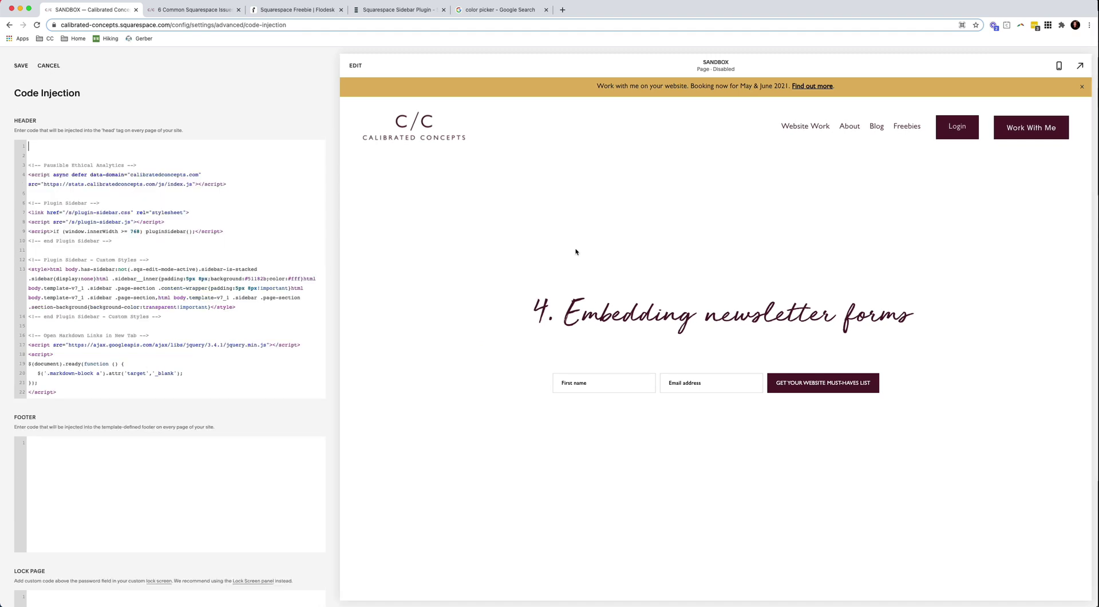
{"action": "left_click", "coordinate": [20, 65]}
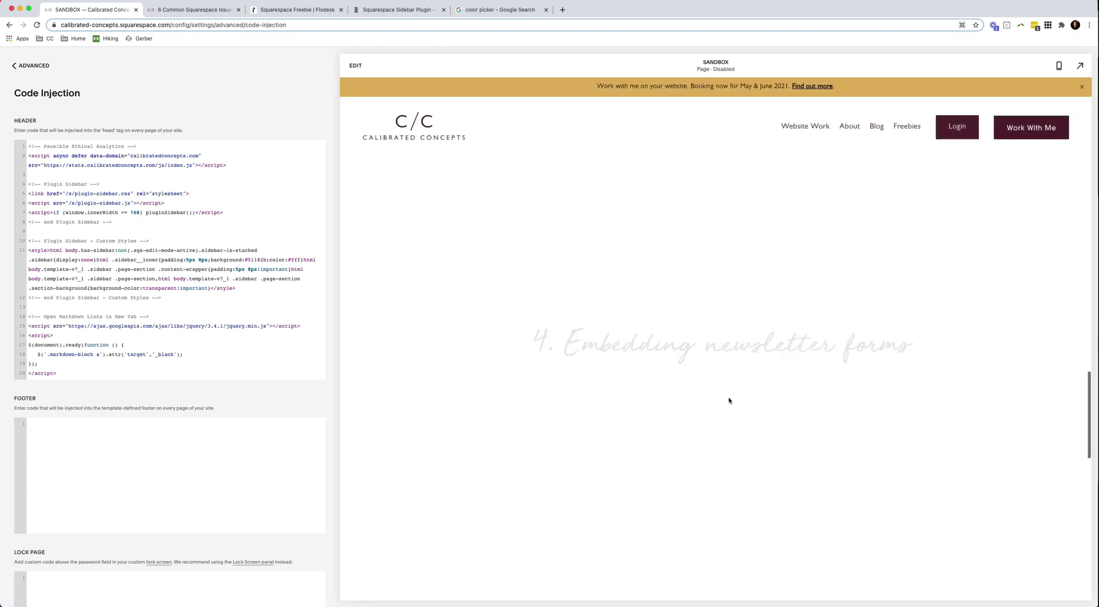
{"action": "scroll", "coordinate": [729, 400], "scroll_direction": "down", "scroll_amount": 5}
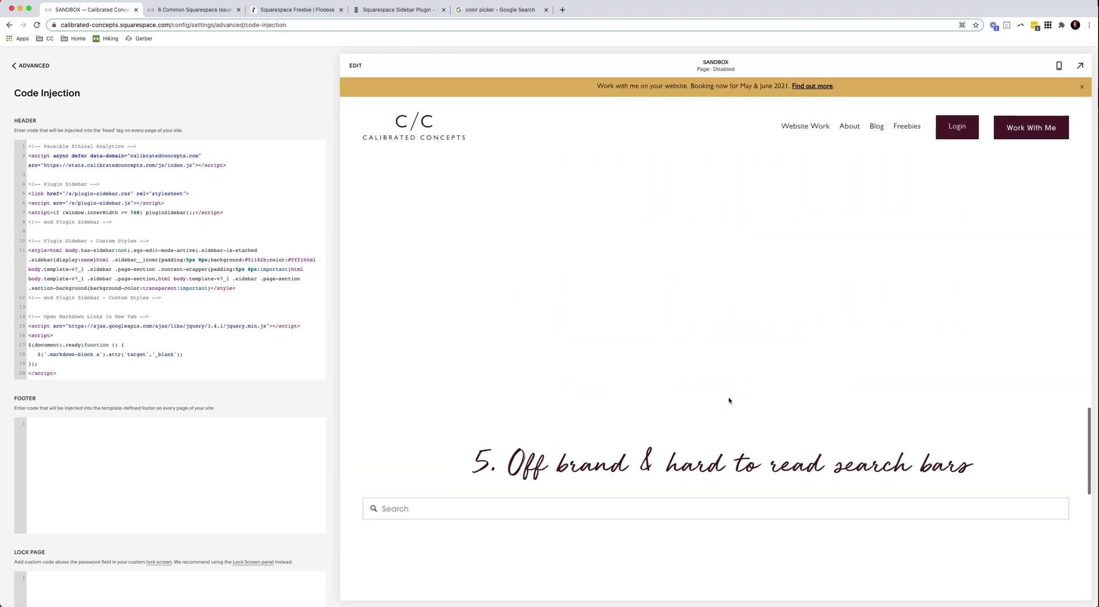
{"action": "scroll", "coordinate": [730, 400], "scroll_direction": "up", "scroll_amount": 4}
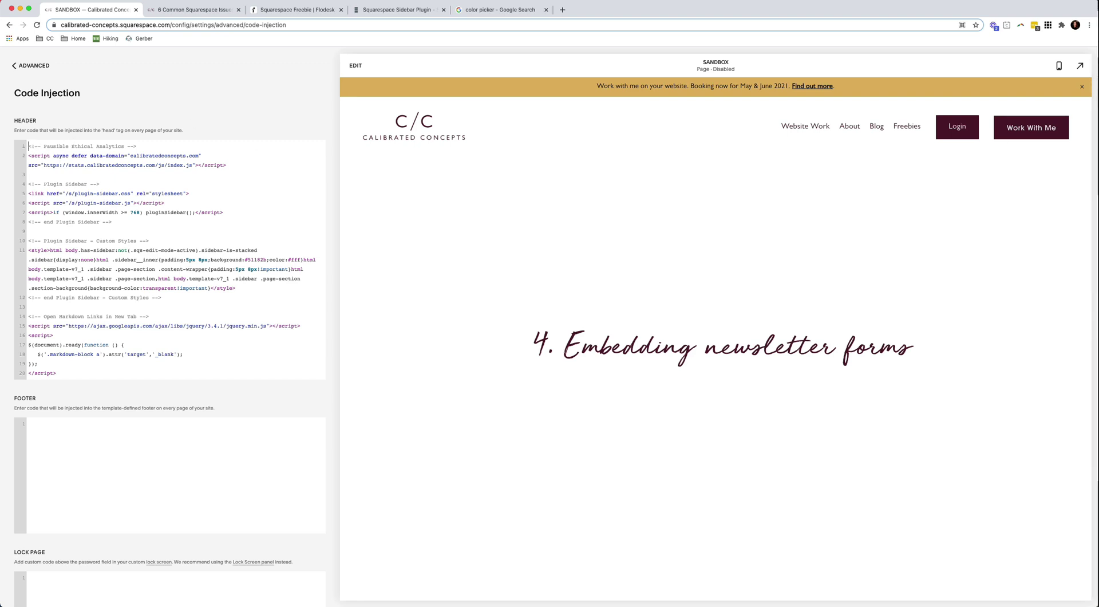
- Paste the Flodesk script back at line 1 of the header code
{"action": "key", "text": "Return"}
{"action": "key", "text": "Return"}
{"action": "key", "text": "Up"}
{"action": "key", "text": "Up"}
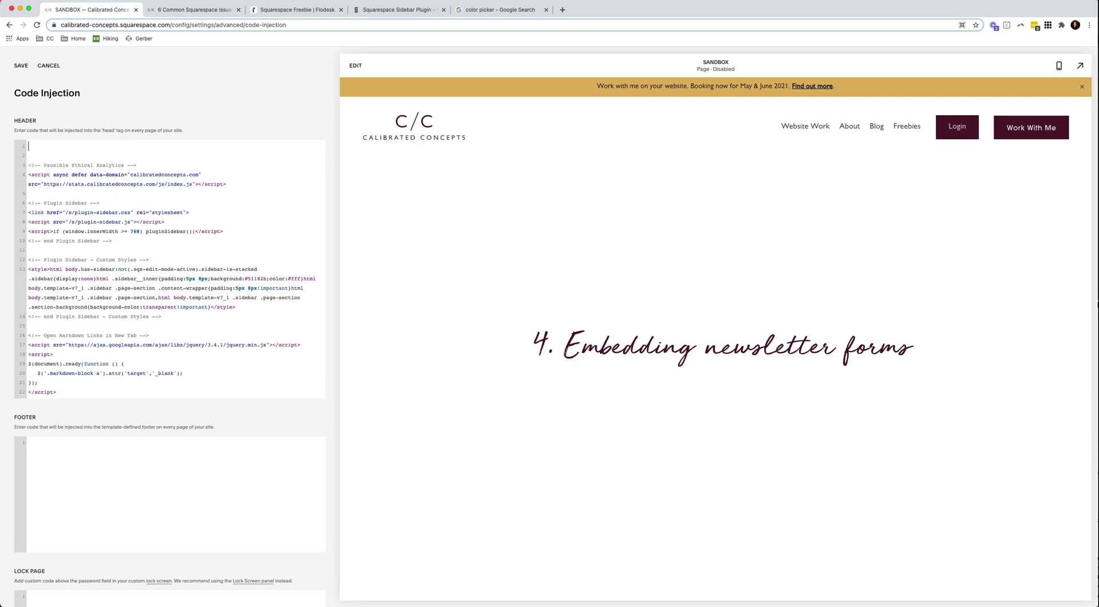
{"action": "key", "text": "super+v"}
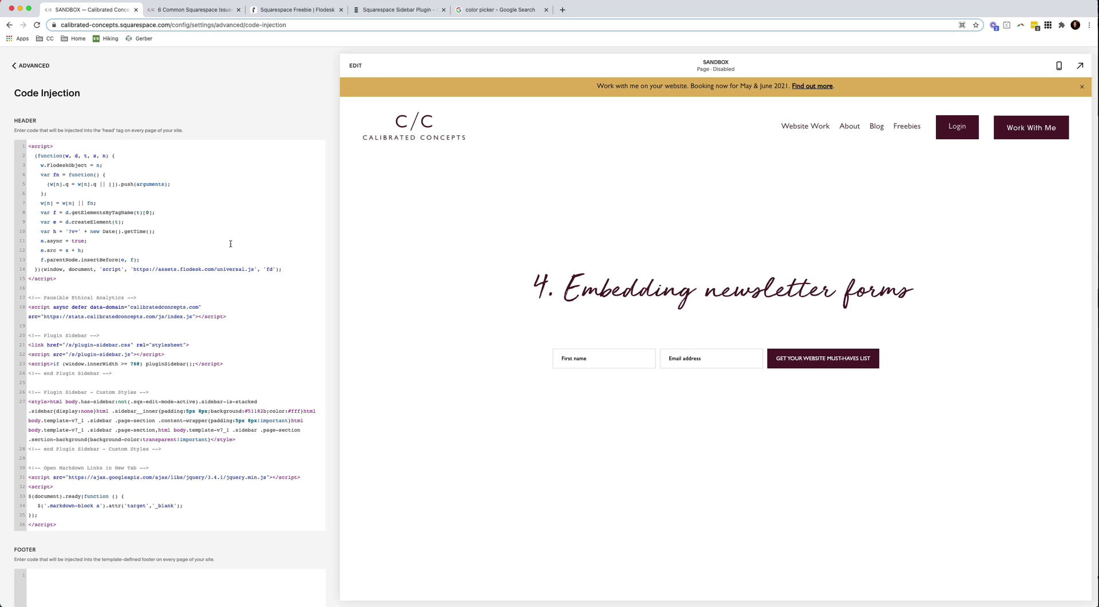
{"action": "left_click_drag", "start_coordinate": [52, 165], "coordinate": [101, 168]}
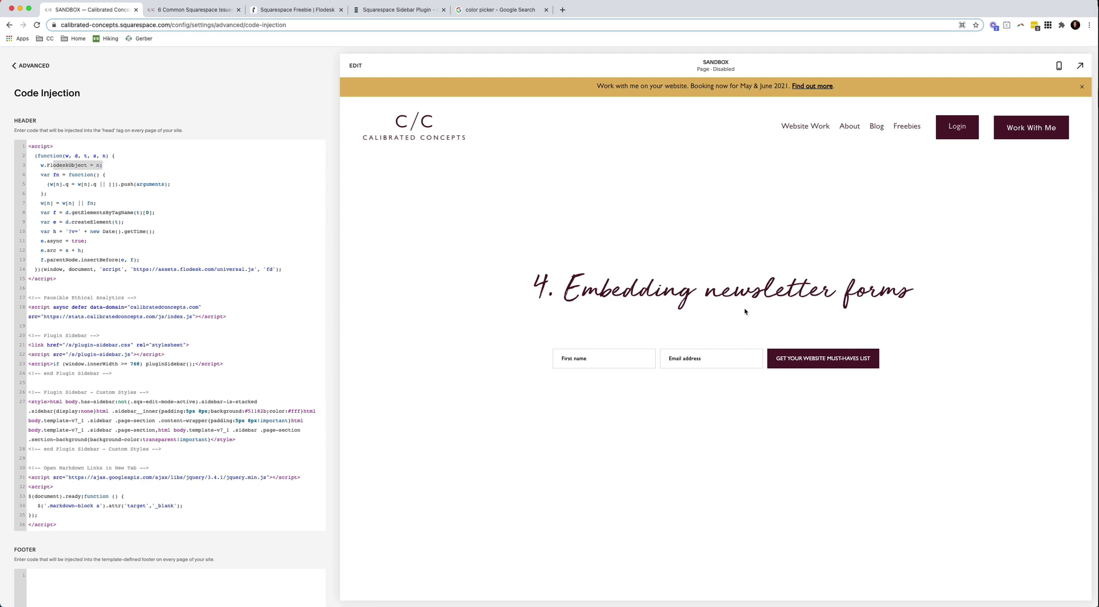
{"action": "scroll", "coordinate": [745, 309], "scroll_direction": "down", "scroll_amount": 3}
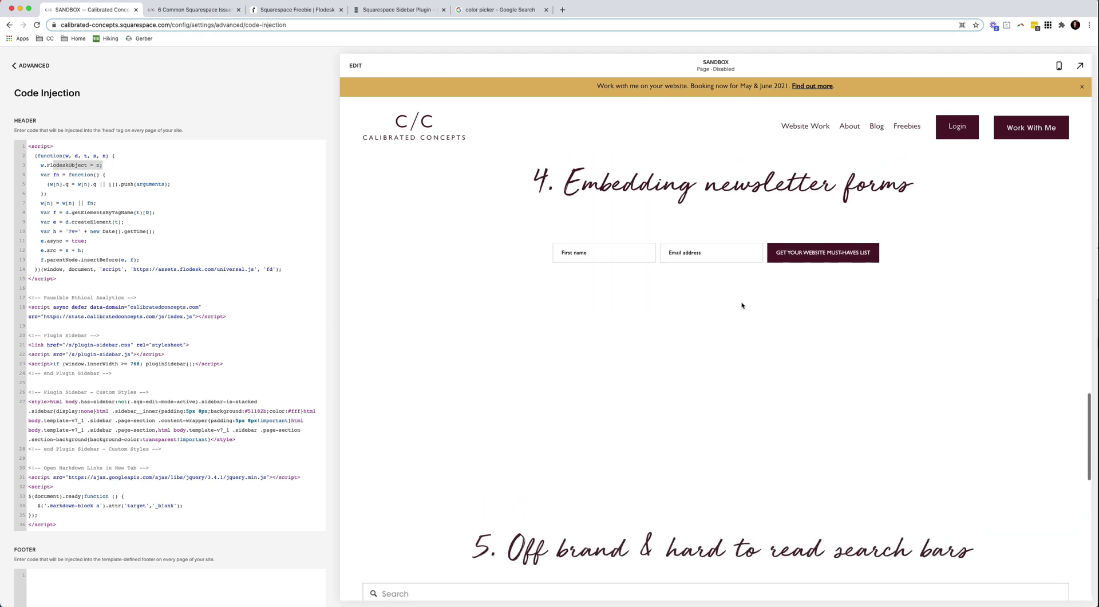
{"action": "scroll", "coordinate": [742, 305], "scroll_direction": "up", "scroll_amount": 2}
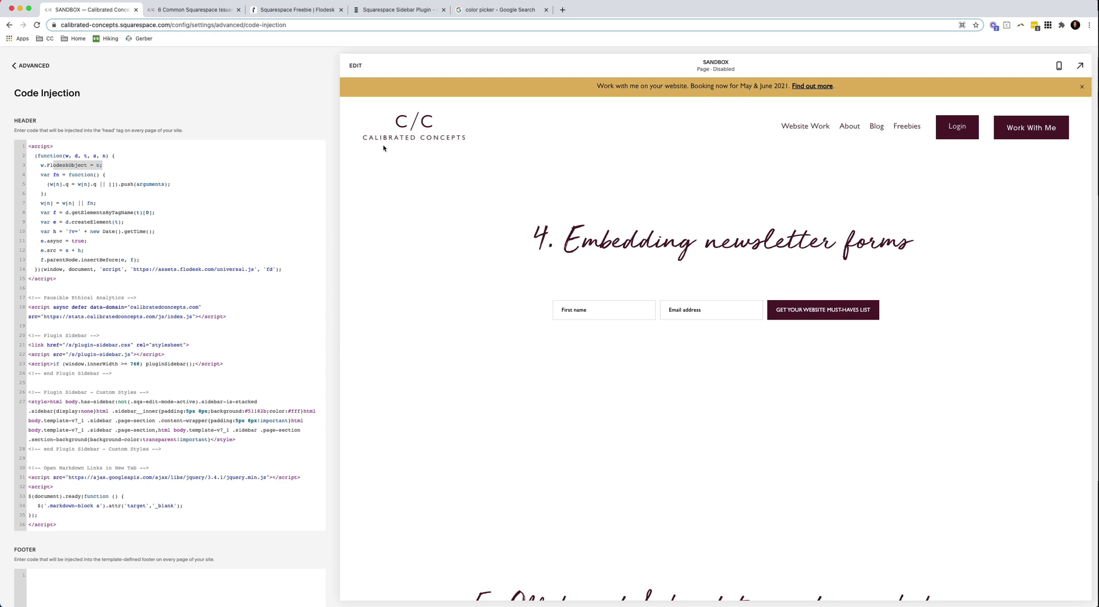
{"action": "left_click", "coordinate": [193, 10]}
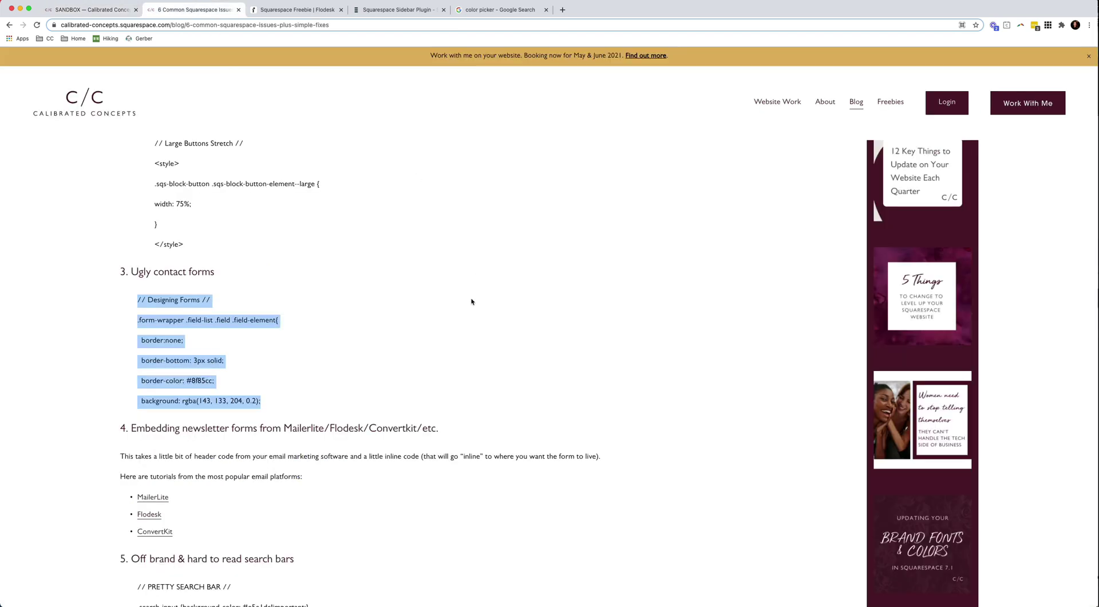
{"action": "scroll", "coordinate": [316, 338], "scroll_direction": "down", "scroll_amount": 3}
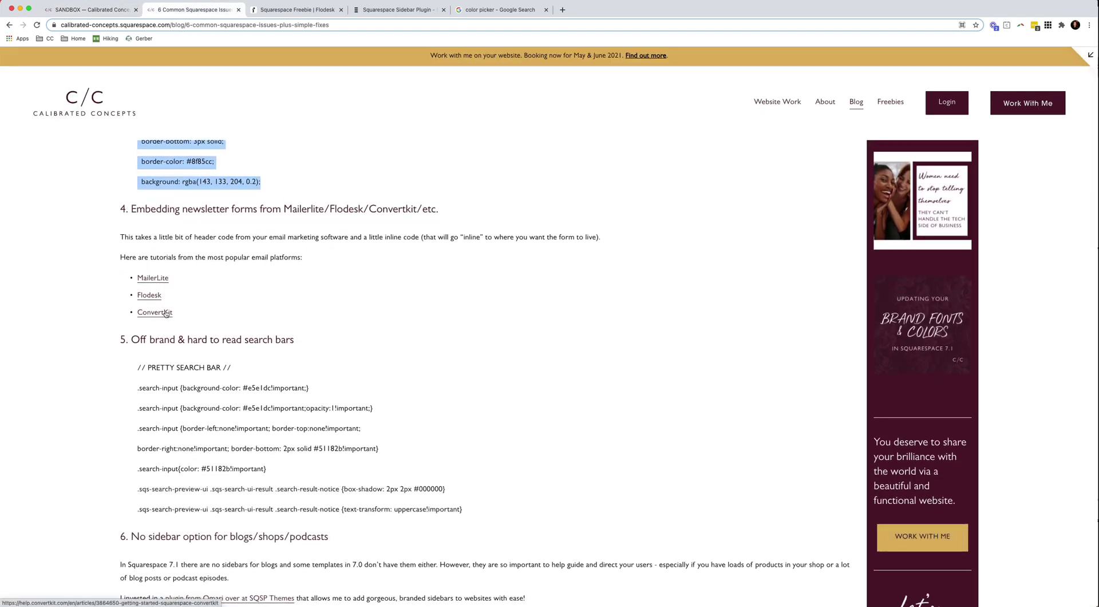
{"action": "key", "text": "ctrl+shift+Tab"}
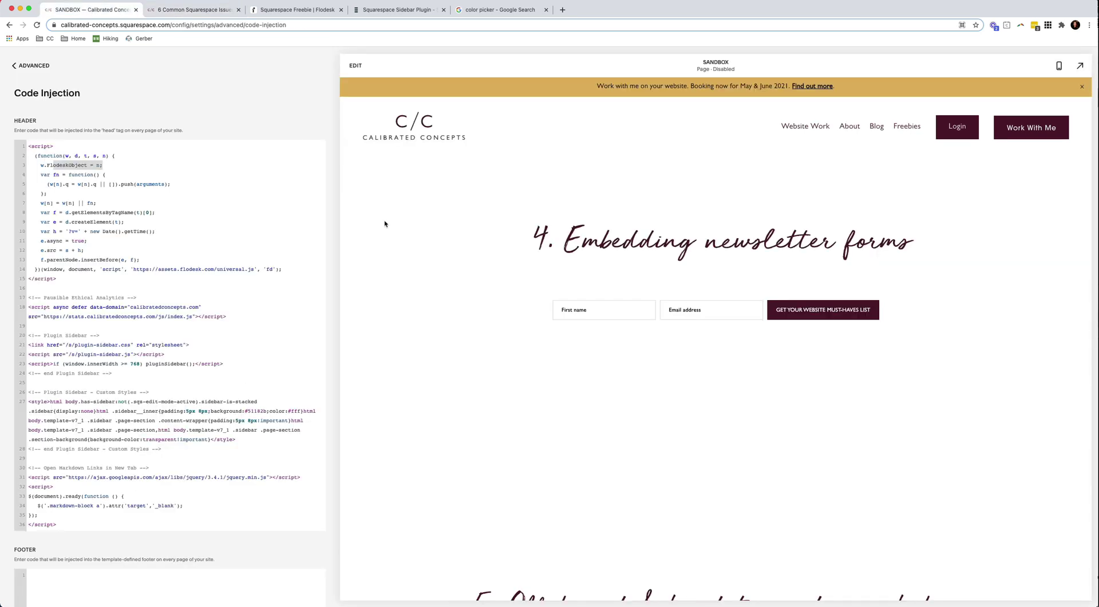
{"action": "scroll", "coordinate": [573, 231], "scroll_direction": "down", "scroll_amount": 5}
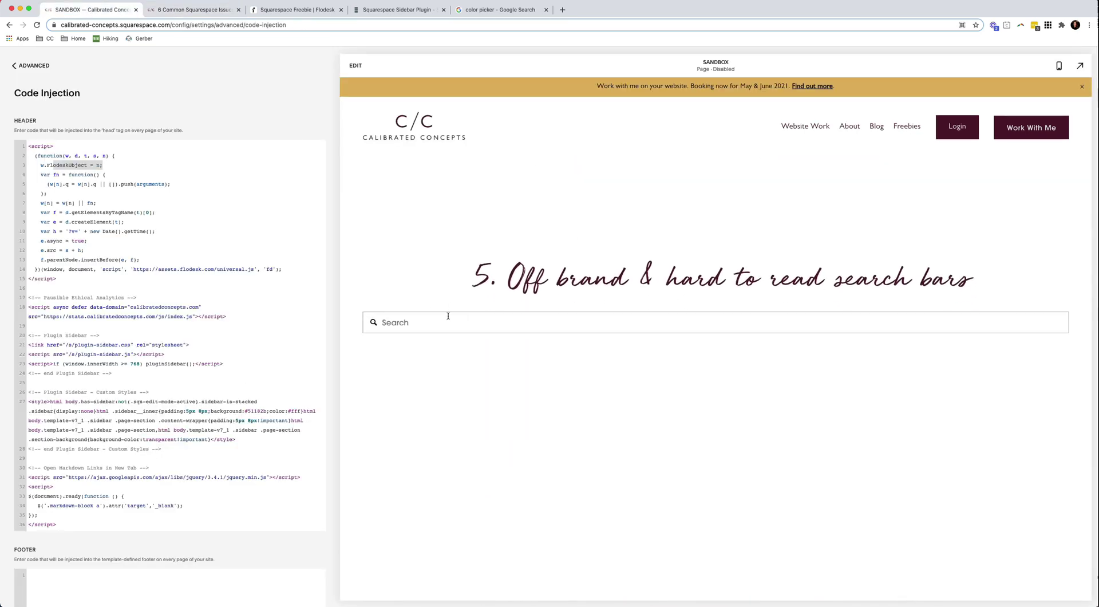
- Set the SANDBOX page's search block Display theme to Light
{"action": "left_click", "coordinate": [355, 65]}
{"action": "scroll", "coordinate": [512, 379], "scroll_direction": "down", "scroll_amount": 3}
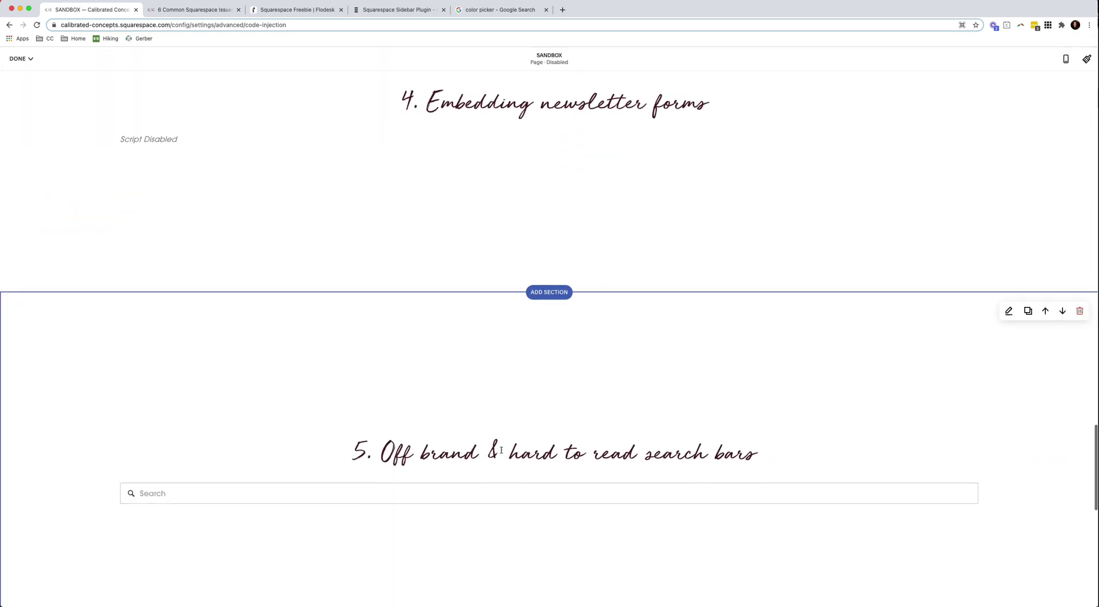
{"action": "left_click", "coordinate": [589, 395]}
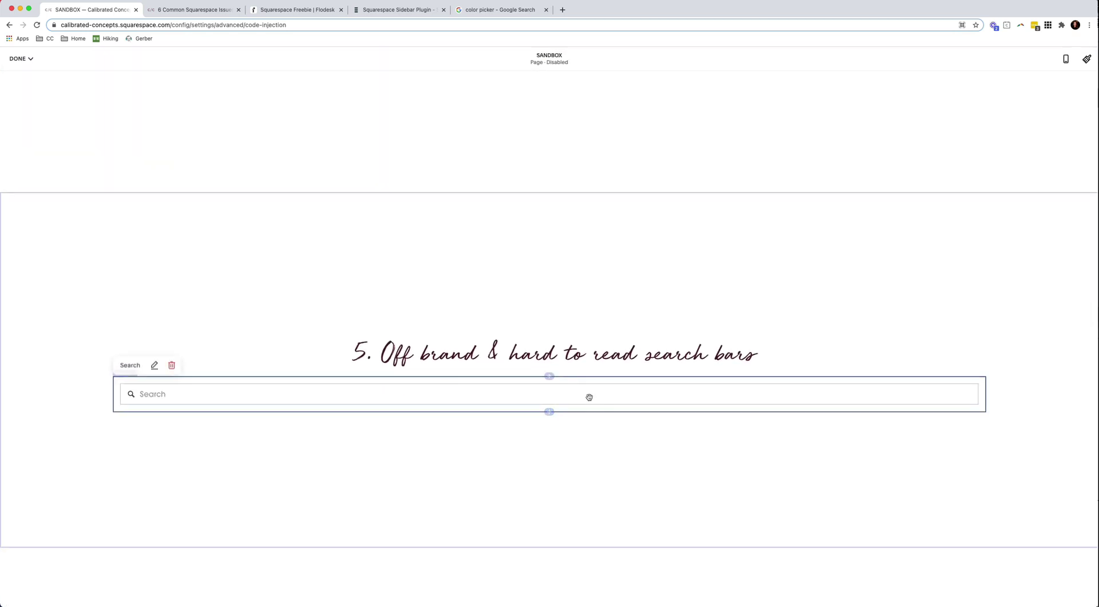
{"action": "left_click", "coordinate": [154, 364]}
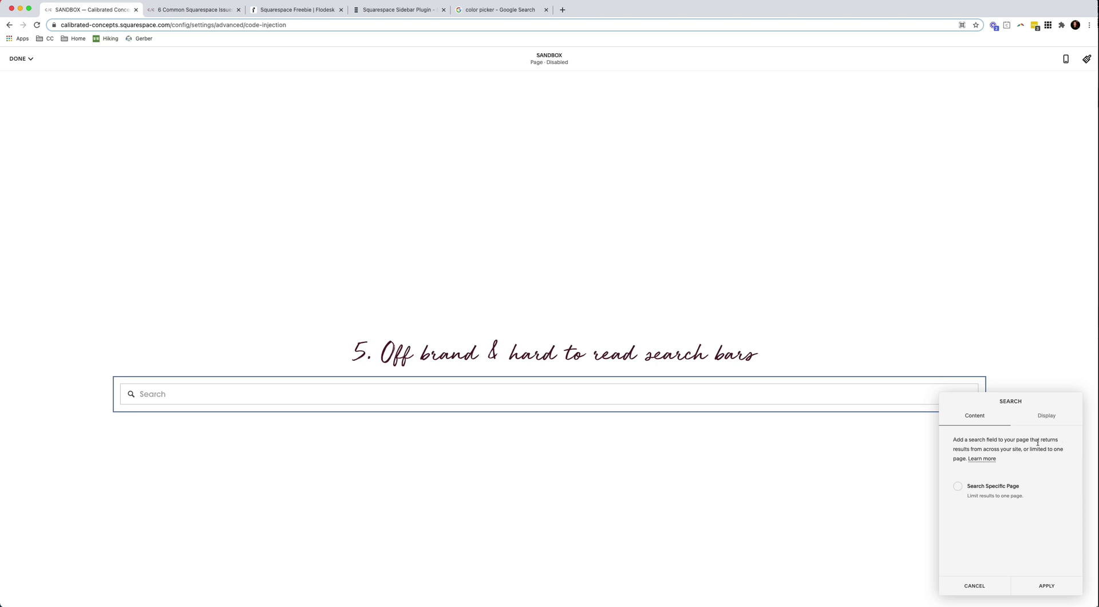
{"action": "left_click", "coordinate": [1046, 417]}
{"action": "left_click", "coordinate": [1004, 491]}
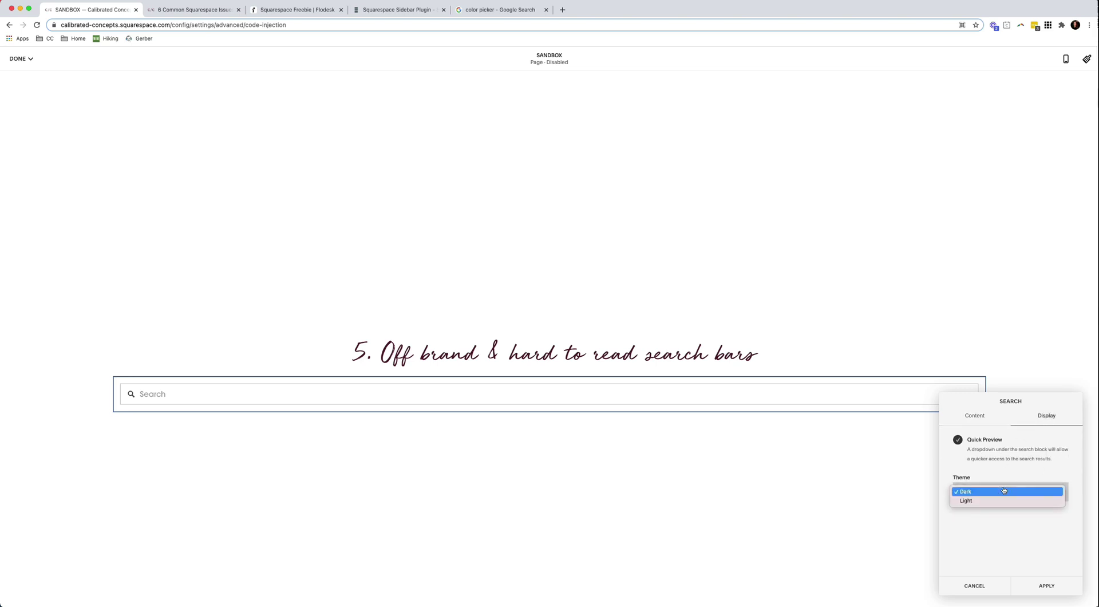
{"action": "left_click", "coordinate": [996, 501]}
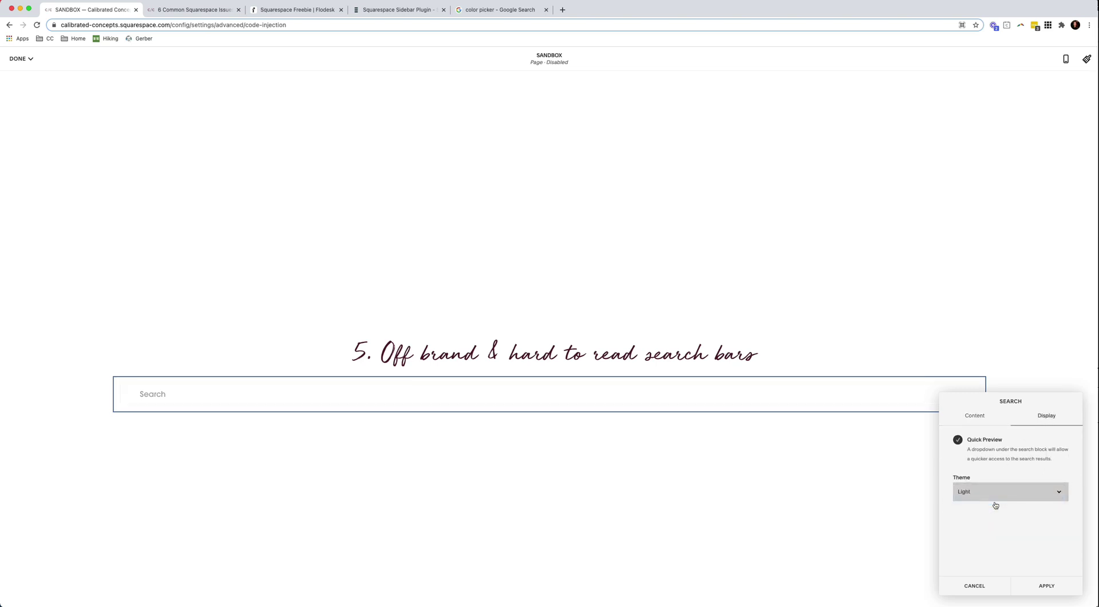
{"action": "left_click", "coordinate": [997, 492]}
{"action": "left_click", "coordinate": [813, 492]}
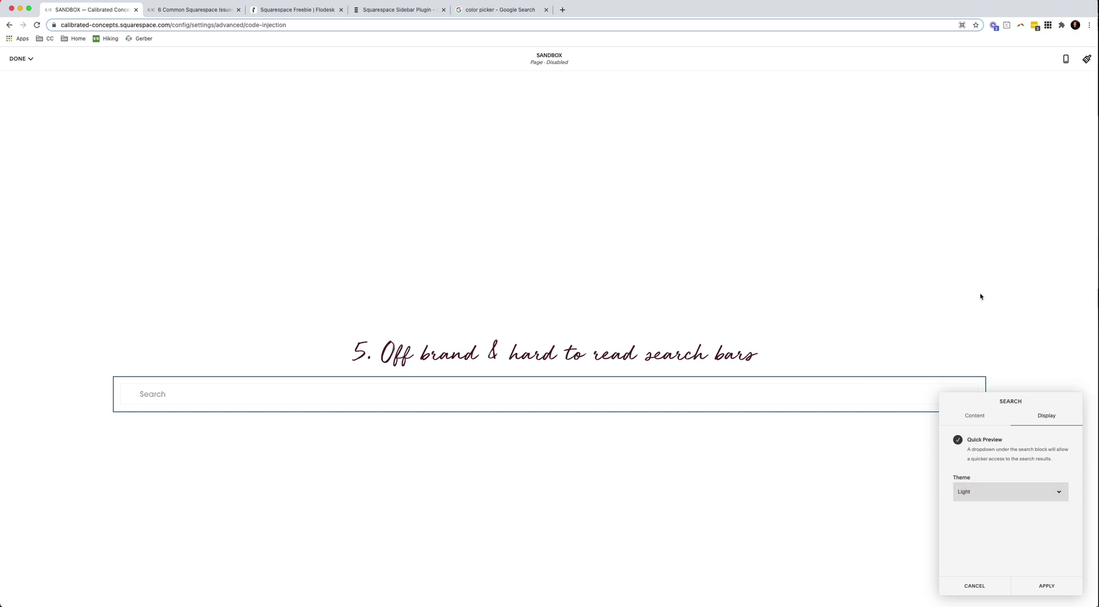
- Close the search block settings and save the theme change
{"action": "left_click", "coordinate": [981, 296]}
{"action": "left_click", "coordinate": [900, 309]}
{"action": "left_click", "coordinate": [824, 323]}
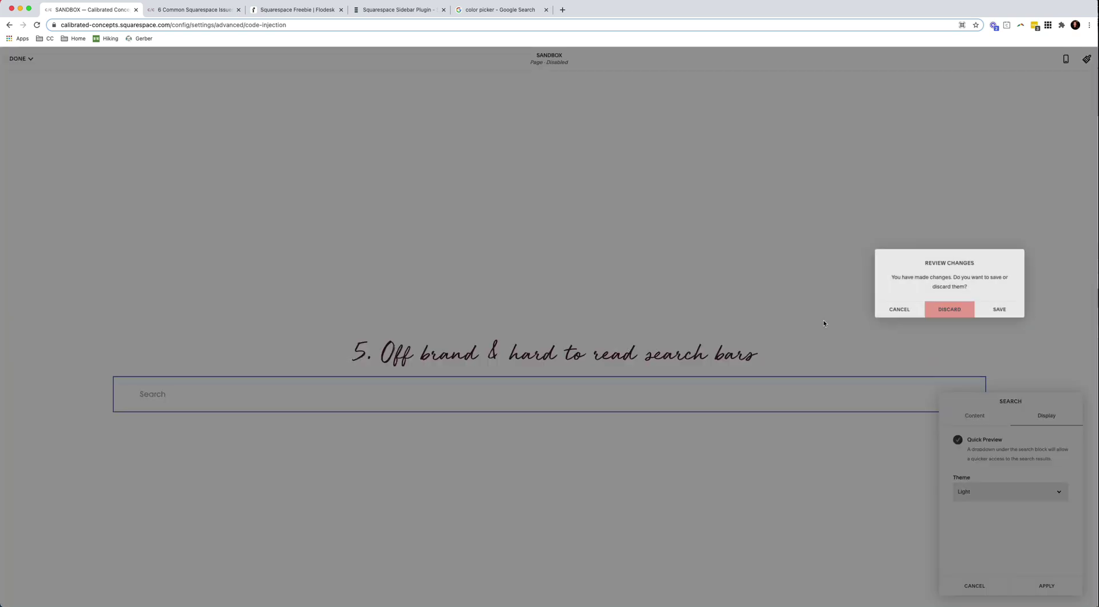
{"action": "left_click", "coordinate": [899, 309]}
{"action": "left_click", "coordinate": [979, 584]}
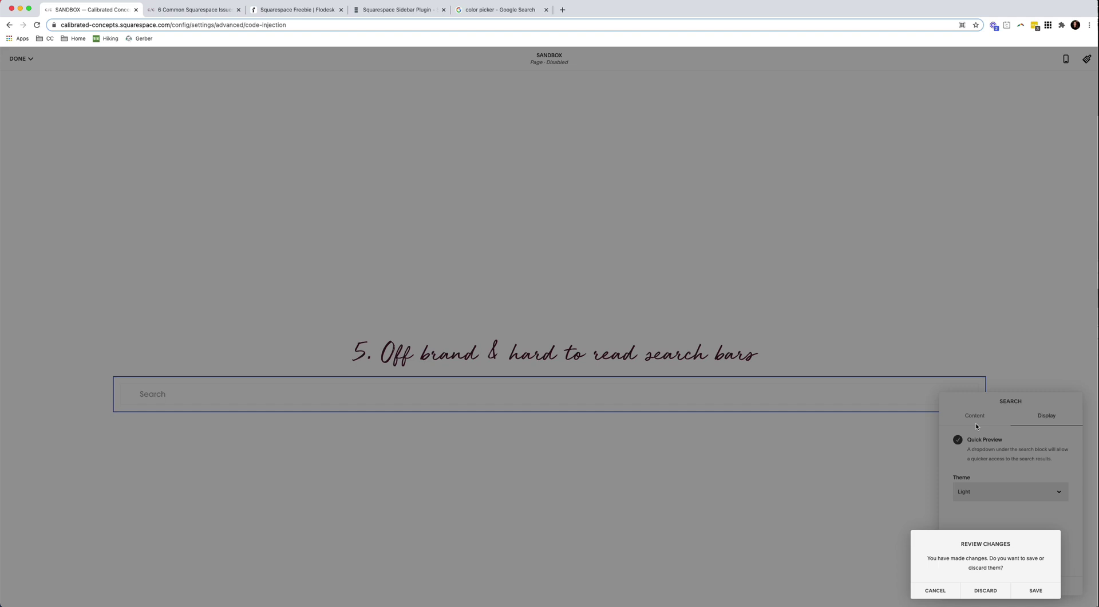
{"action": "left_click", "coordinate": [1035, 590]}
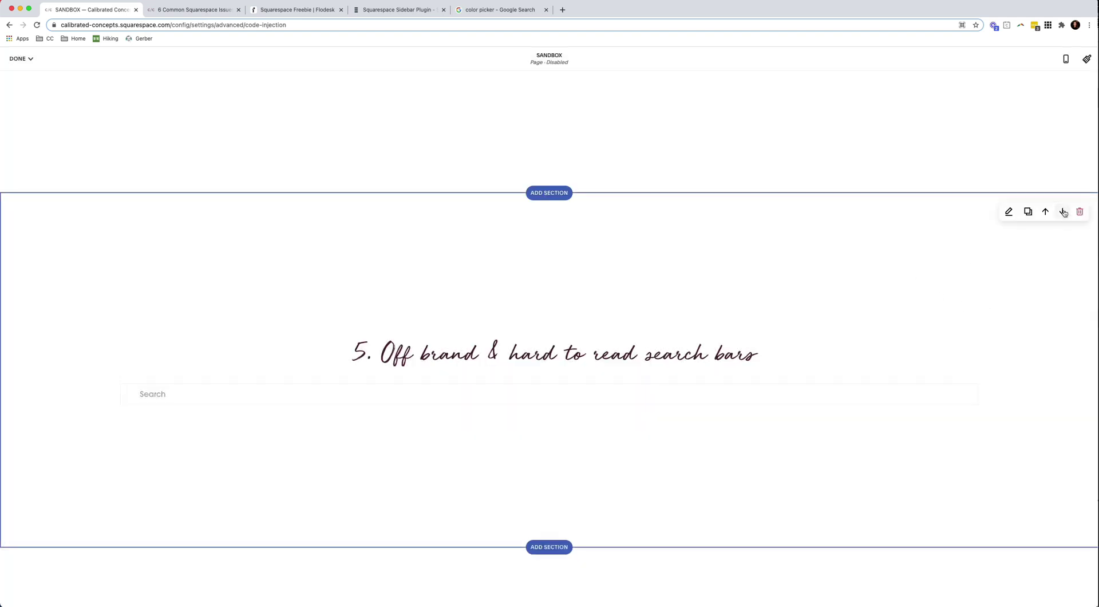
- Give the search bar's section the maroon Dark 1 colour theme
{"action": "left_click", "coordinate": [1009, 211]}
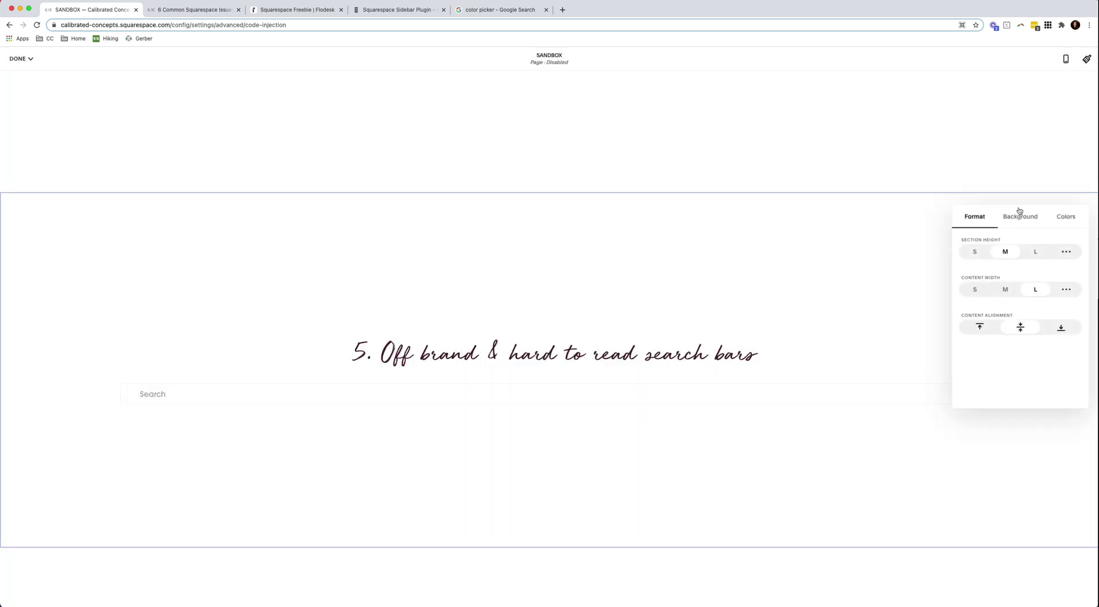
{"action": "left_click", "coordinate": [1066, 215]}
{"action": "scroll", "coordinate": [1040, 374], "scroll_direction": "down", "scroll_amount": 2}
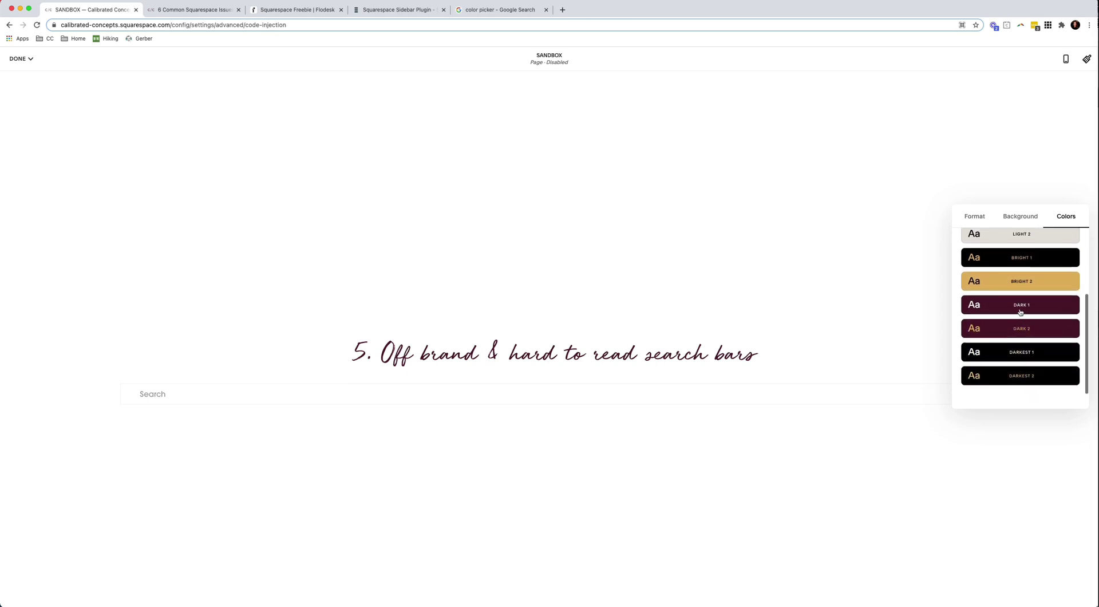
{"action": "left_click", "coordinate": [1023, 305]}
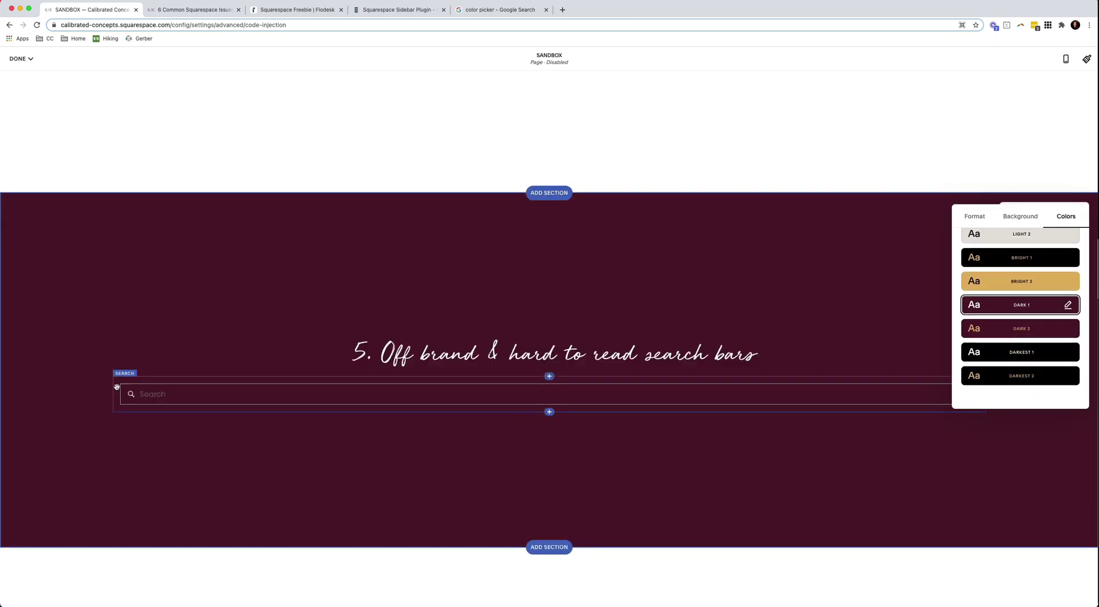
{"action": "left_click", "coordinate": [174, 395]}
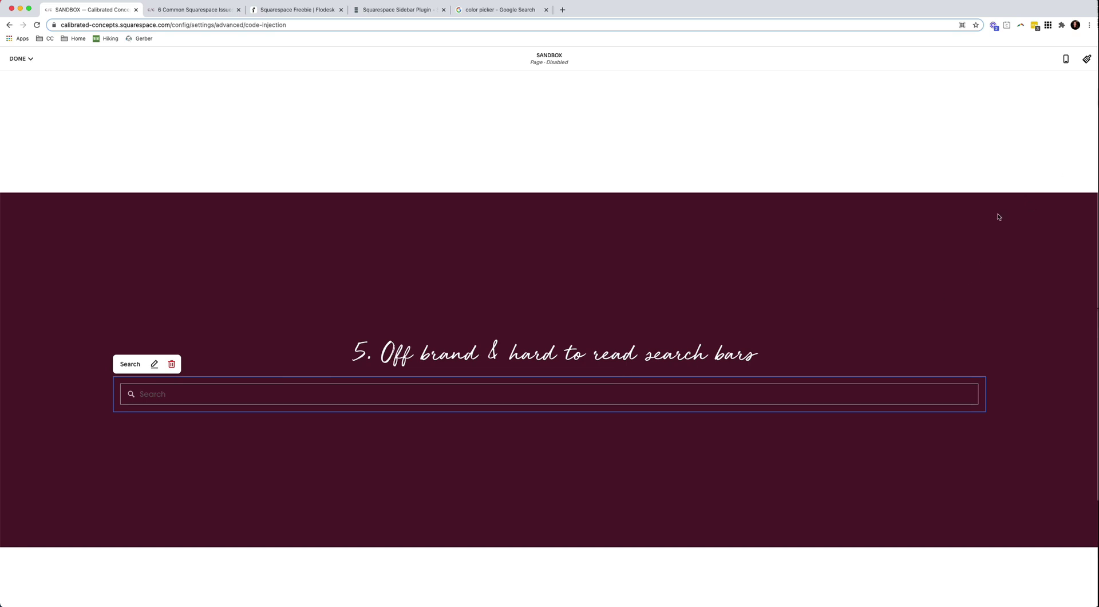
- Return the section to white with the Lightest 2 colour theme
{"action": "mouse_move", "coordinate": [994, 235]}
{"action": "left_click", "coordinate": [1015, 213]}
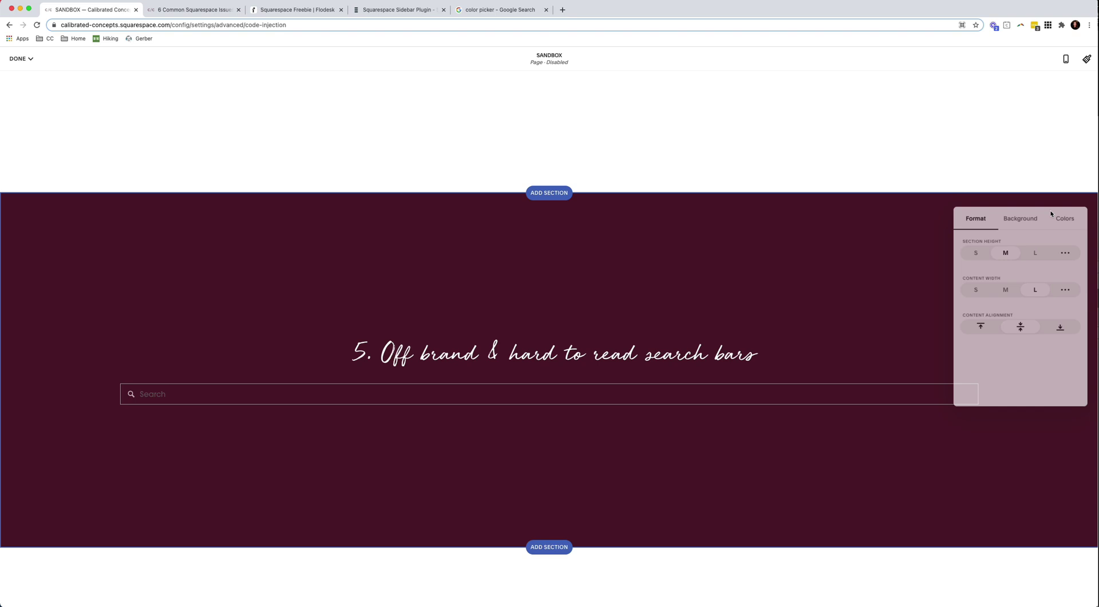
{"action": "left_click", "coordinate": [1061, 222]}
{"action": "scroll", "coordinate": [1042, 335], "scroll_direction": "down", "scroll_amount": 3}
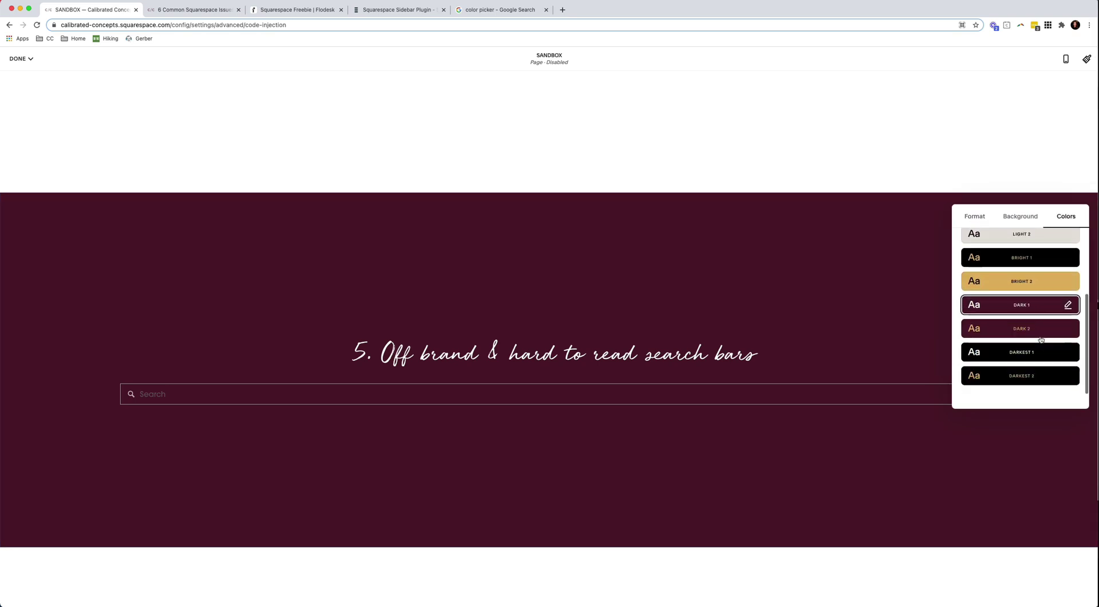
{"action": "scroll", "coordinate": [1034, 327], "scroll_direction": "up", "scroll_amount": 3}
{"action": "left_click", "coordinate": [1028, 296]}
{"action": "left_click", "coordinate": [869, 322]}
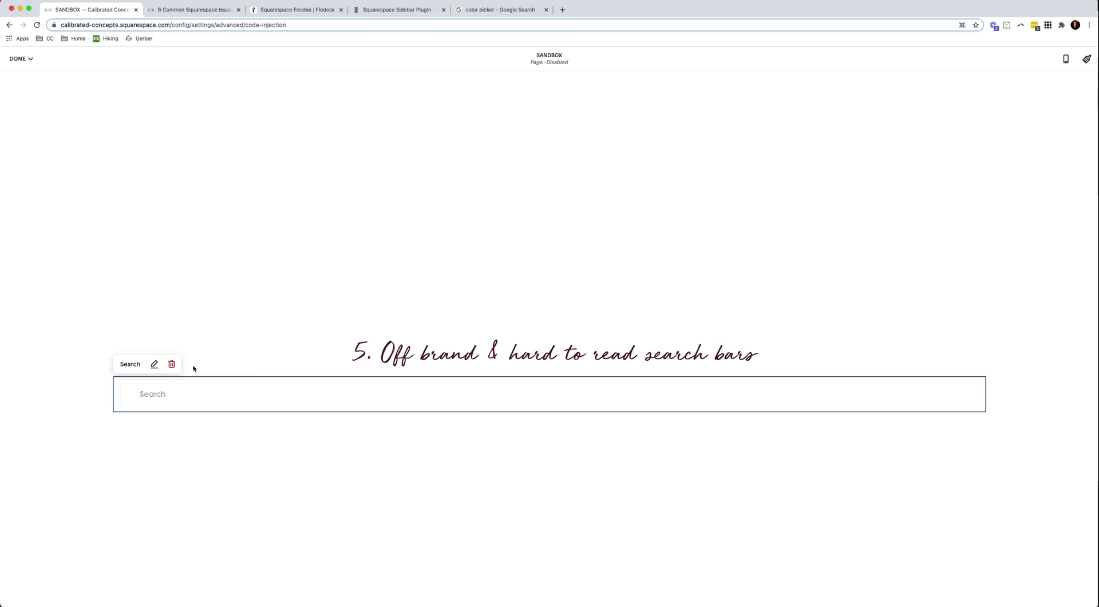
- Switch the search block's Display theme to Dark and apply it
{"action": "left_click", "coordinate": [154, 364]}
{"action": "left_click", "coordinate": [1048, 416]}
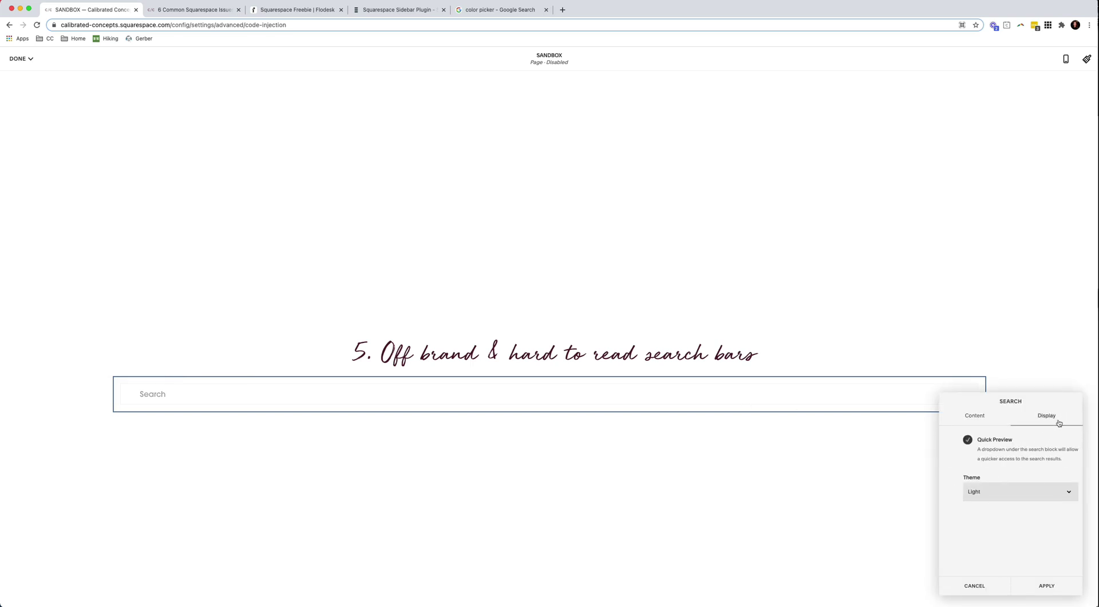
{"action": "left_click", "coordinate": [998, 484]}
{"action": "left_click", "coordinate": [987, 483]}
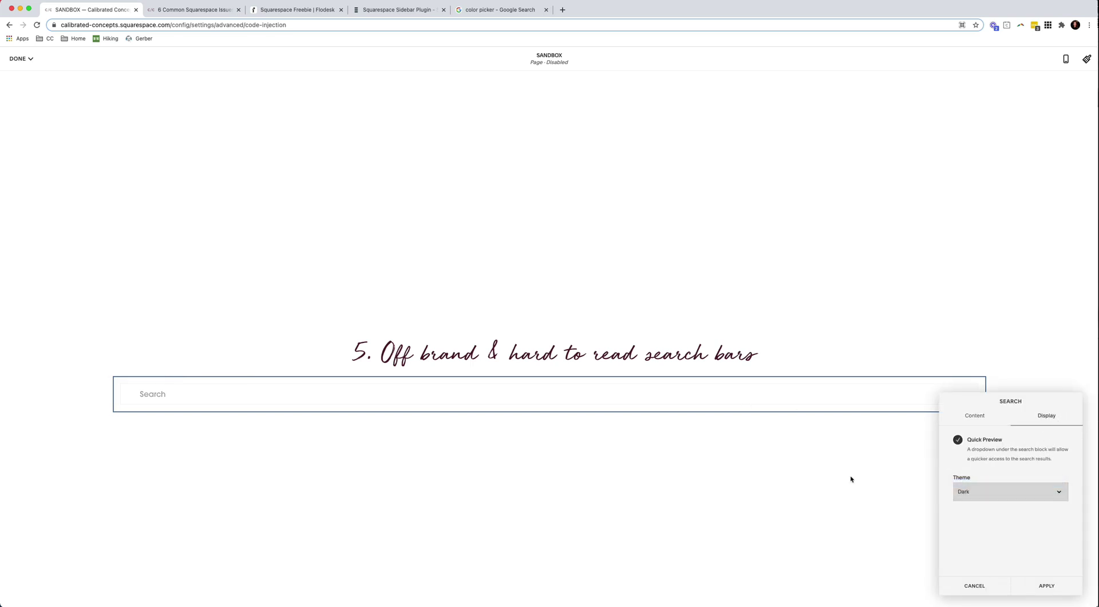
{"action": "key", "text": "Escape"}
- Save the SANDBOX page edits and leave editing mode
{"action": "left_click", "coordinate": [770, 482]}
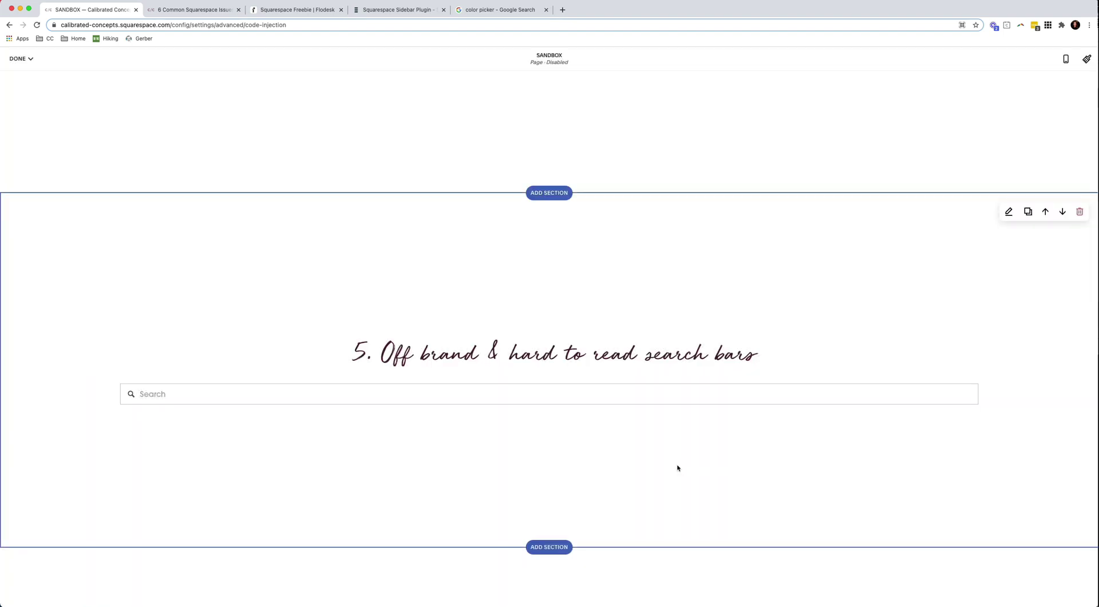
{"action": "mouse_move", "coordinate": [19, 60]}
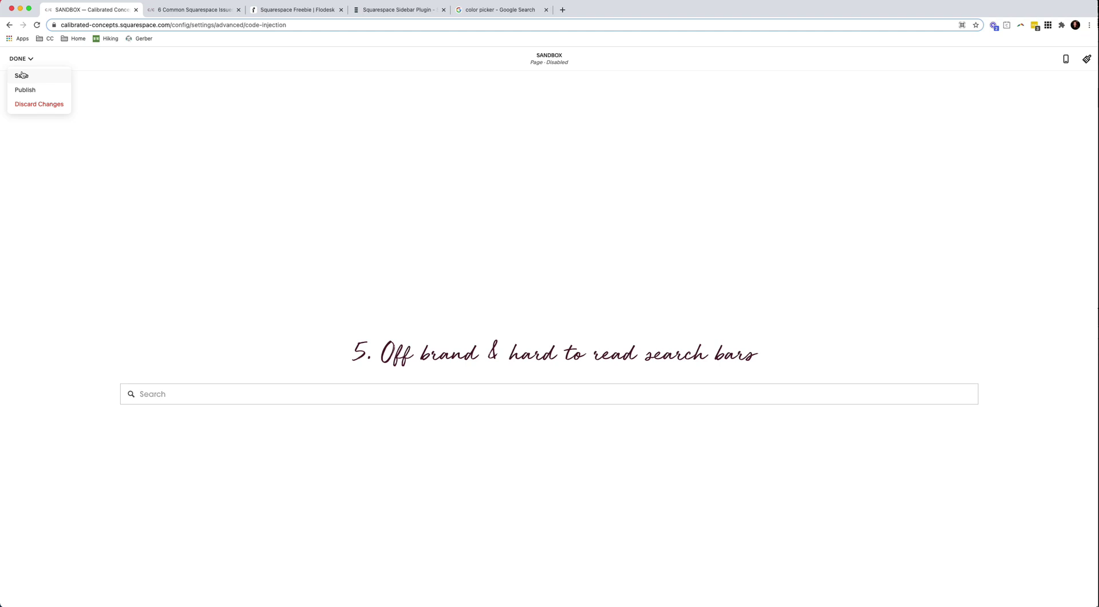
{"action": "left_click", "coordinate": [21, 75]}
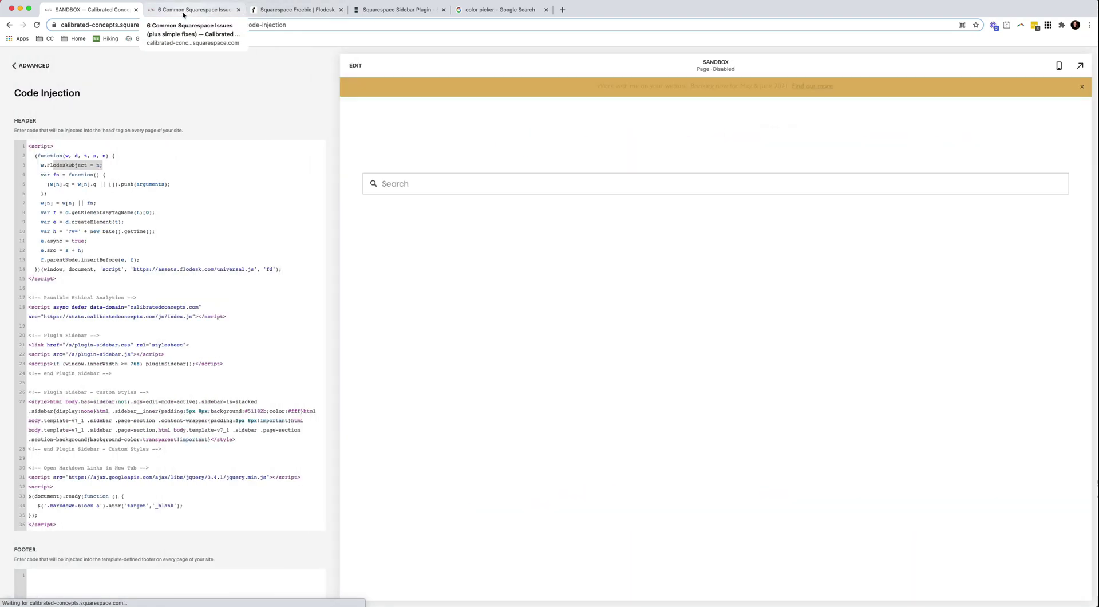
- Copy the PRETTY SEARCH BAR CSS block from the blog post
{"action": "left_click", "coordinate": [183, 11]}
{"action": "scroll", "coordinate": [137, 323], "scroll_direction": "down", "scroll_amount": 1}
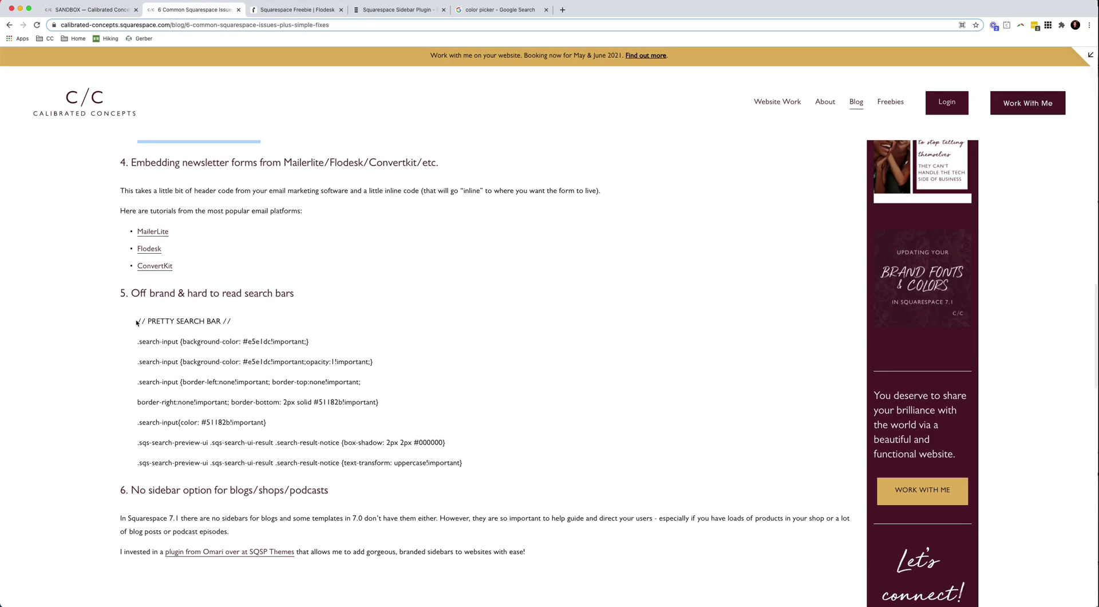
{"action": "left_click_drag", "start_coordinate": [137, 322], "coordinate": [464, 462]}
{"action": "key", "text": "super+c"}
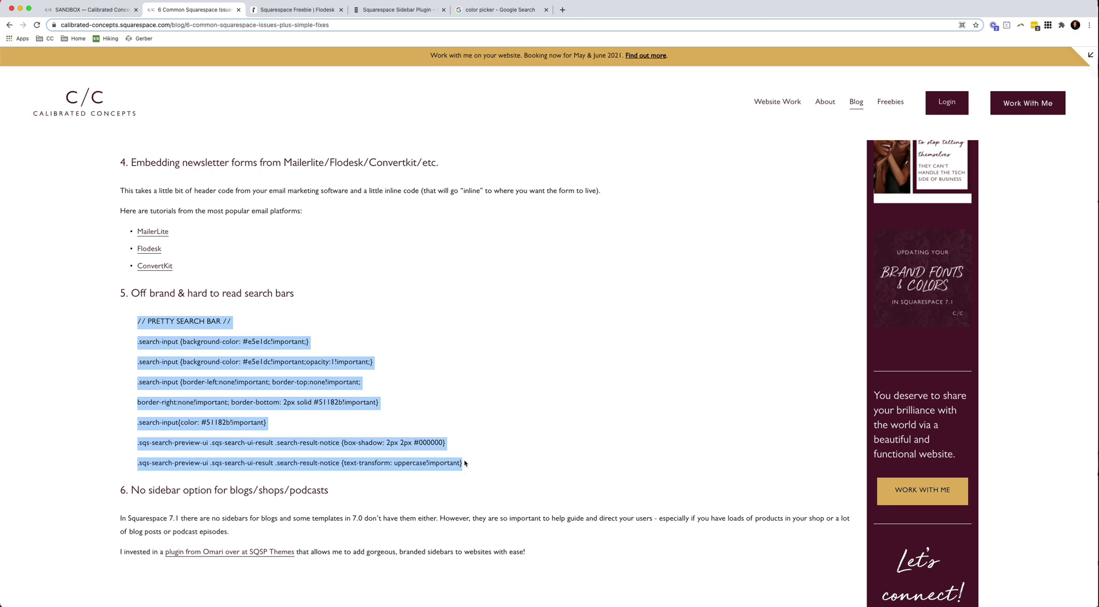
- Navigate from Advanced settings back to Design > Custom CSS for the SANDBOX site
{"action": "left_click", "coordinate": [94, 14]}
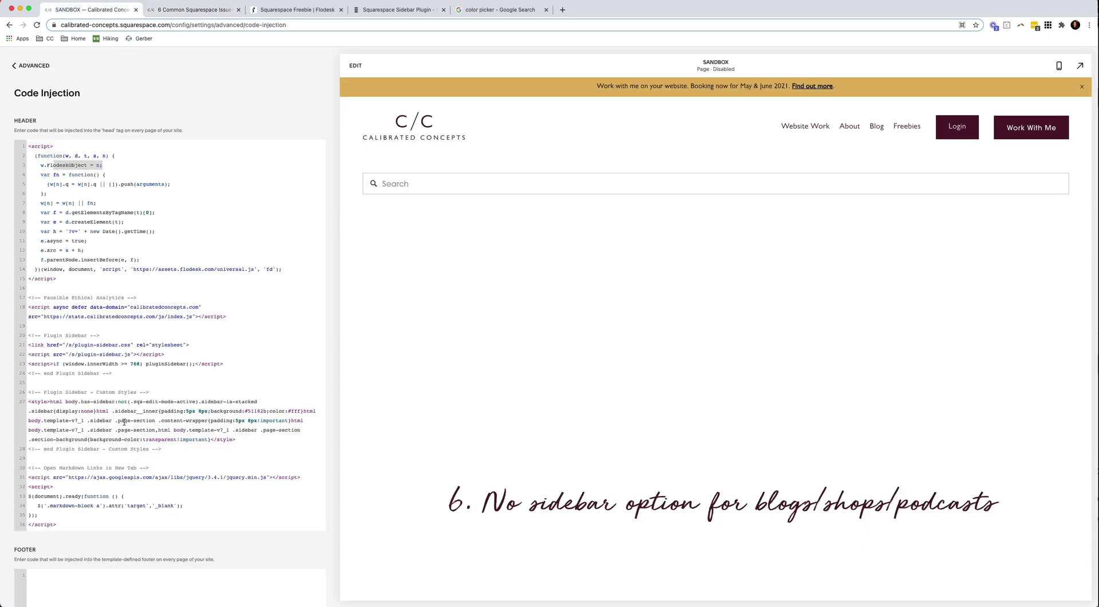
{"action": "scroll", "coordinate": [93, 462], "scroll_direction": "down", "scroll_amount": 1}
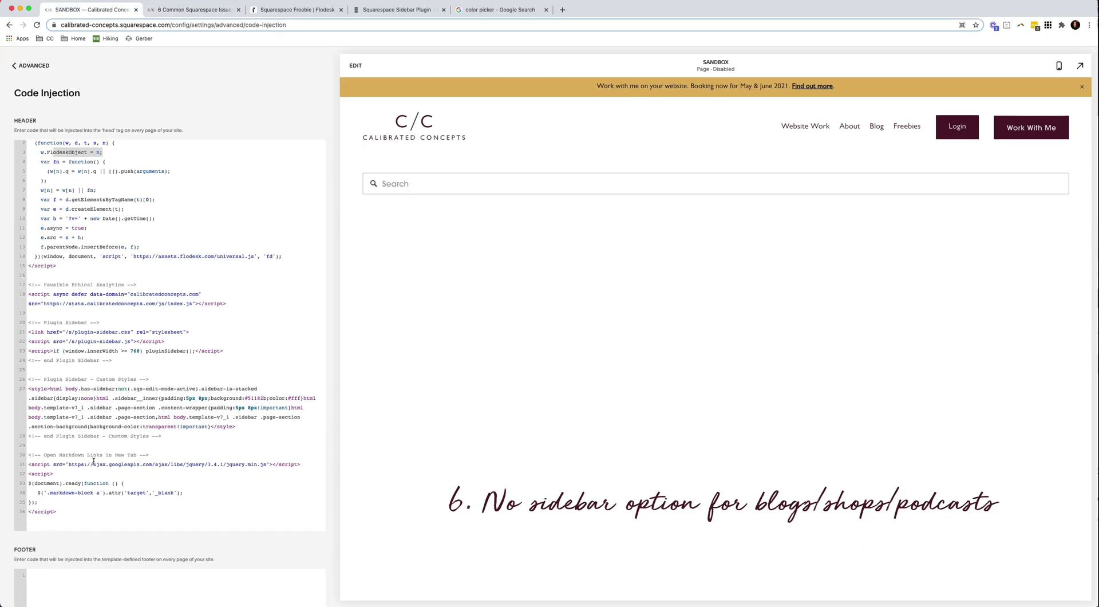
{"action": "left_click", "coordinate": [34, 66]}
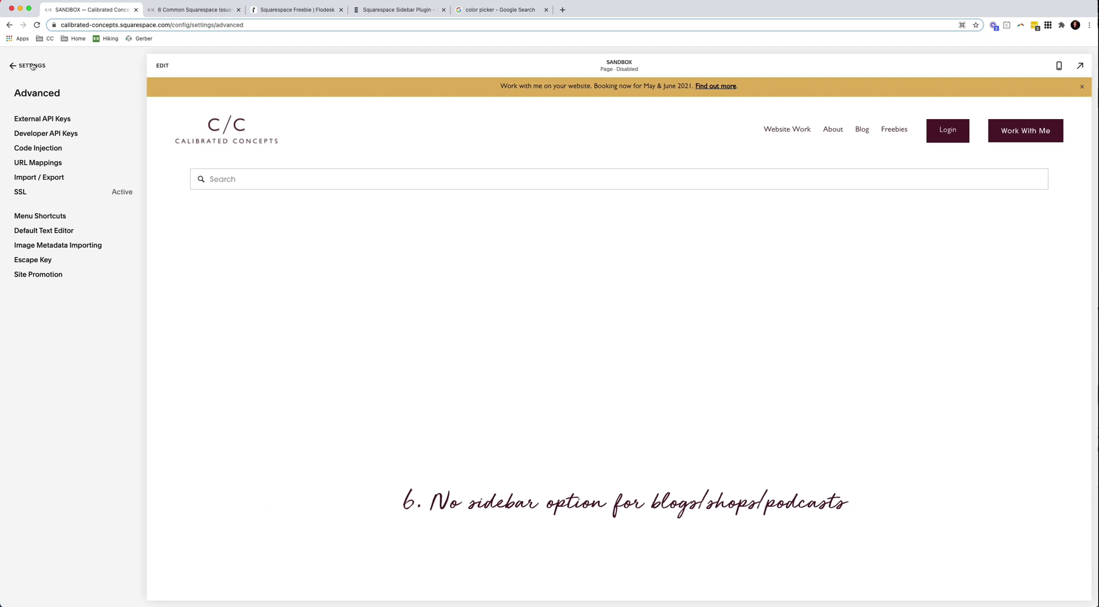
{"action": "left_click", "coordinate": [33, 66]}
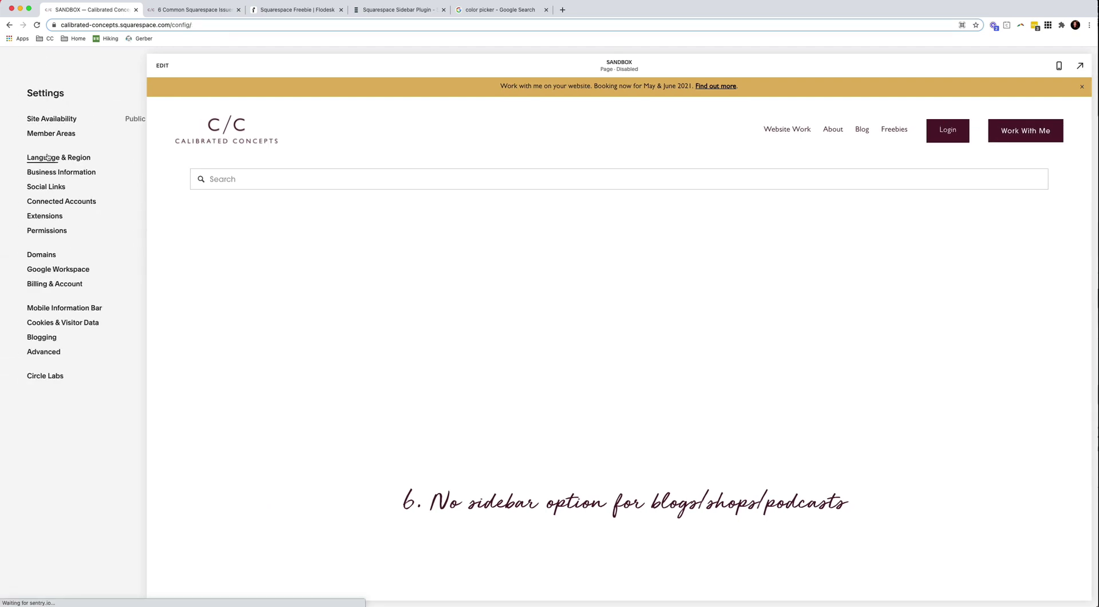
{"action": "left_click", "coordinate": [22, 66]}
{"action": "left_click", "coordinate": [26, 137]}
{"action": "left_click", "coordinate": [35, 246]}
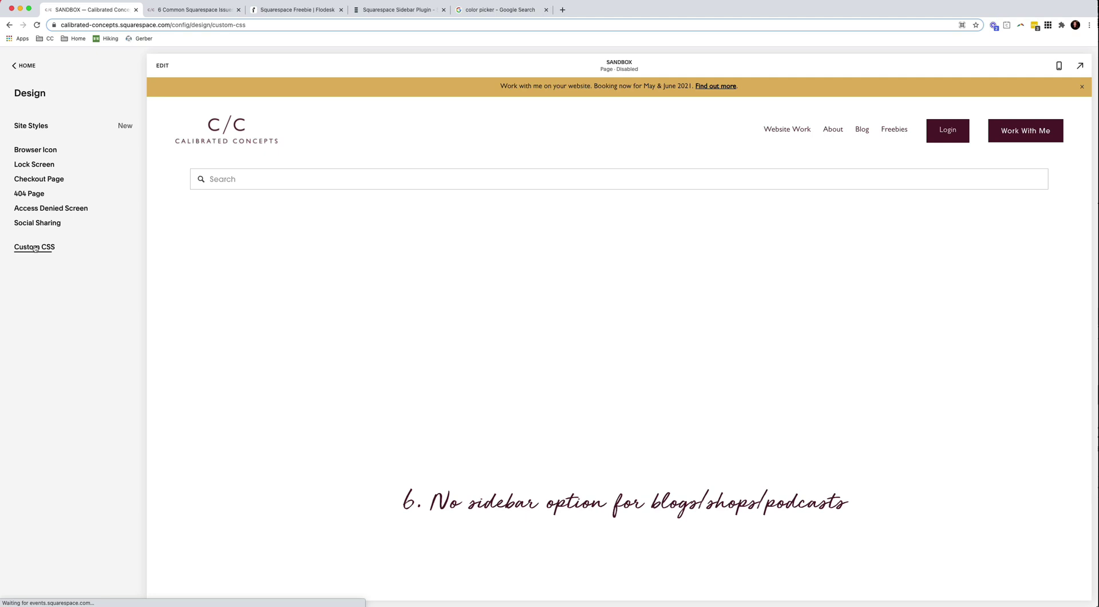
- Paste the PRETTY SEARCH BAR CSS after the last rule in Custom CSS
{"action": "scroll", "coordinate": [75, 377], "scroll_direction": "down", "scroll_amount": 10}
{"action": "scroll", "coordinate": [74, 377], "scroll_direction": "down", "scroll_amount": 20}
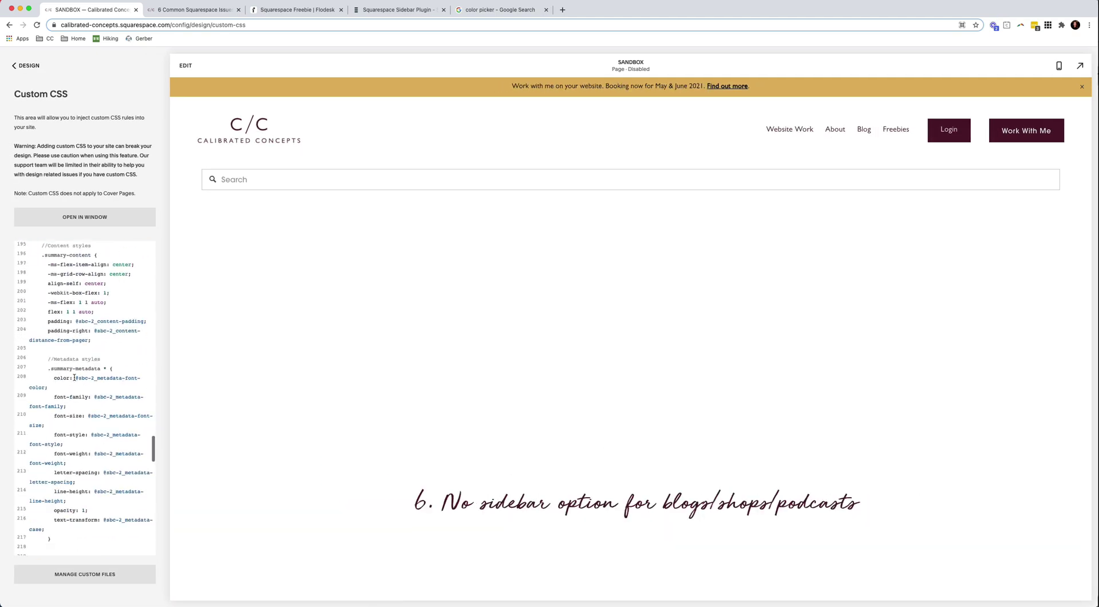
{"action": "scroll", "coordinate": [479, 421], "scroll_direction": "up", "scroll_amount": 5}
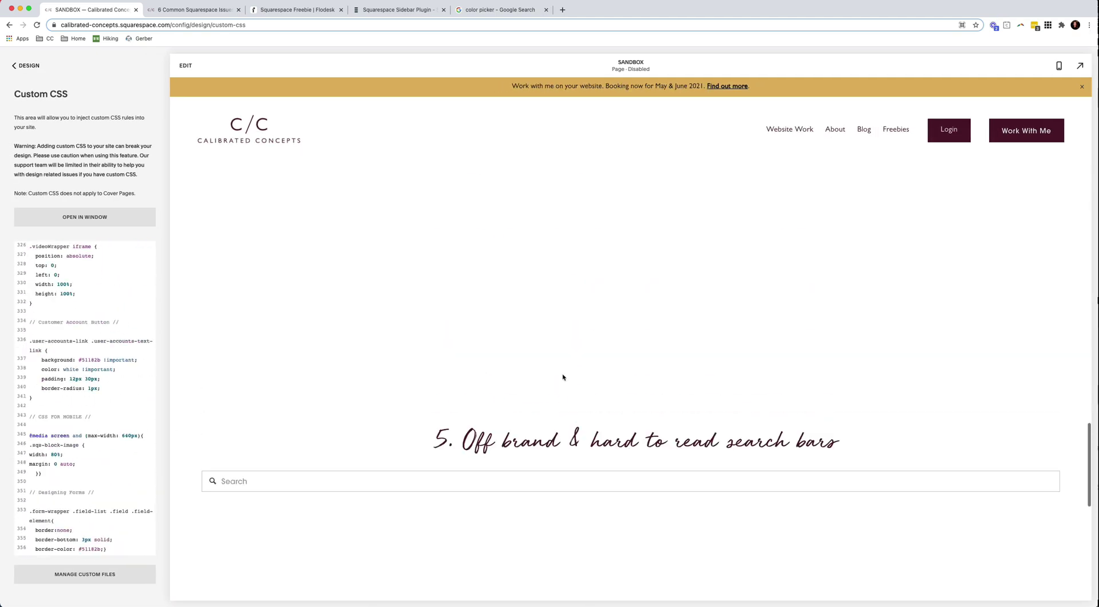
{"action": "left_click", "coordinate": [114, 548]}
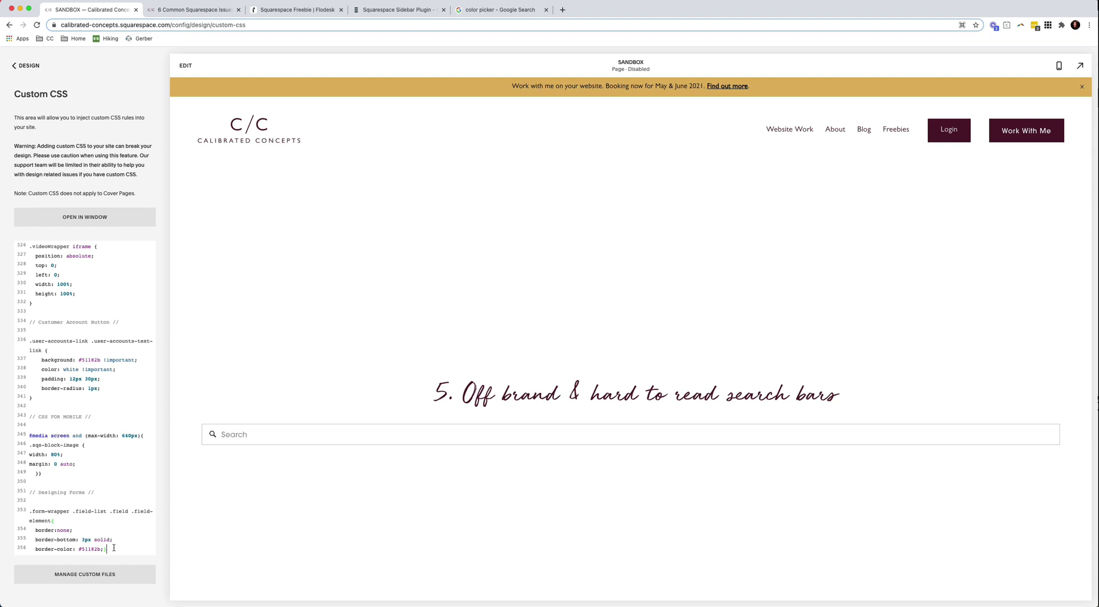
{"action": "key", "text": "super+v"}
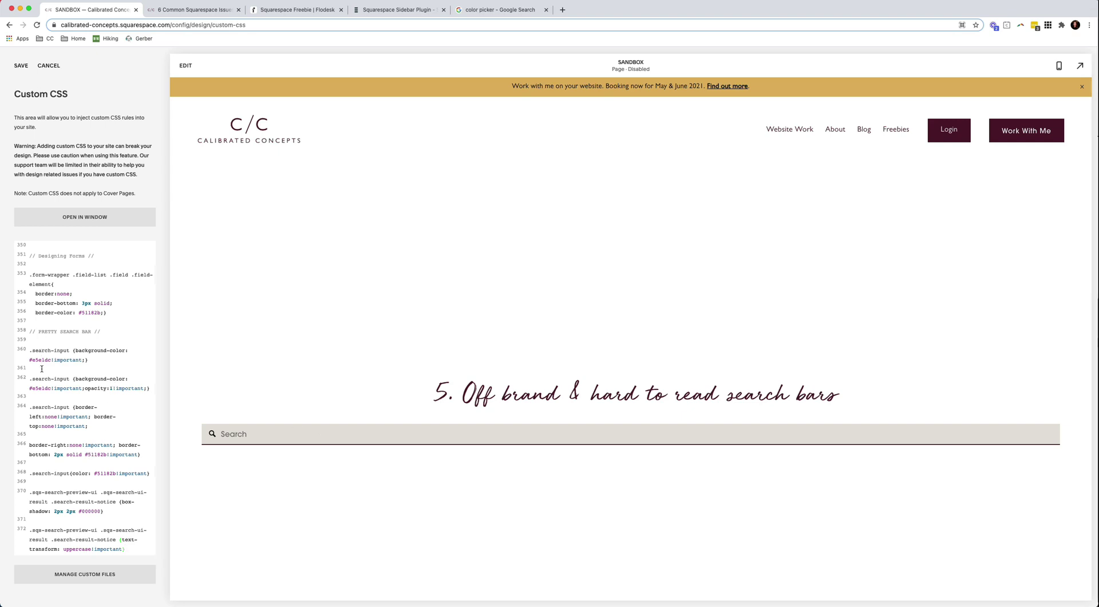
{"action": "left_click_drag", "start_coordinate": [32, 351], "coordinate": [95, 354]}
{"action": "left_click", "coordinate": [85, 351]}
- Edit the colour value on line 361 and test typing in the preview search bar
{"action": "double_click", "coordinate": [39, 360]}
{"action": "key", "text": "super+c"}
{"action": "type", "text": "51182b"}
{"action": "left_click", "coordinate": [113, 365]}
{"action": "left_click", "coordinate": [267, 432]}
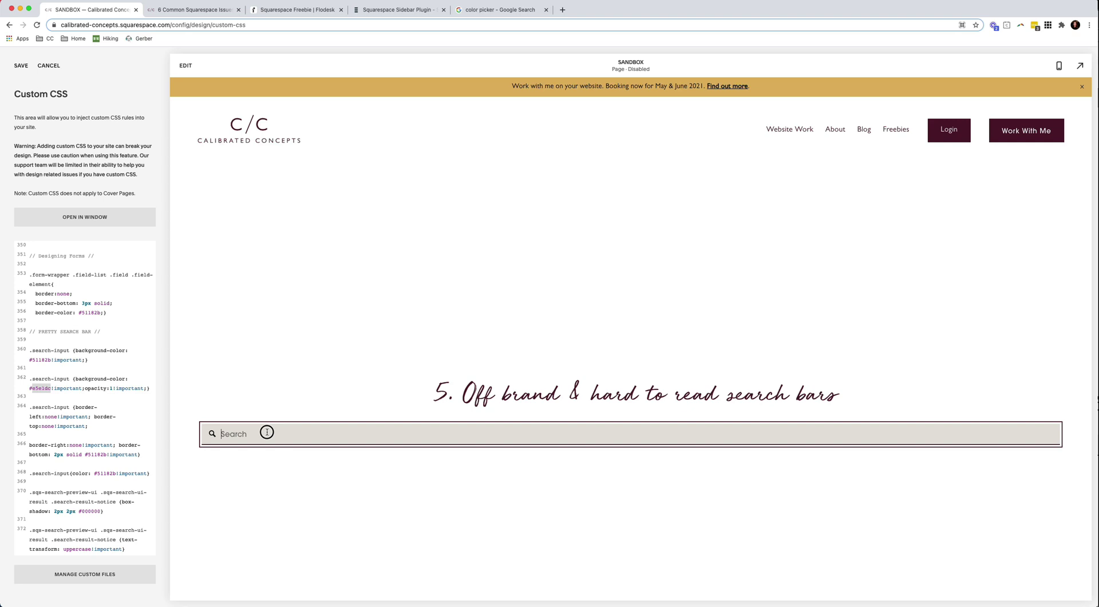
{"action": "type", "text": "jdsflksjdflkj"}
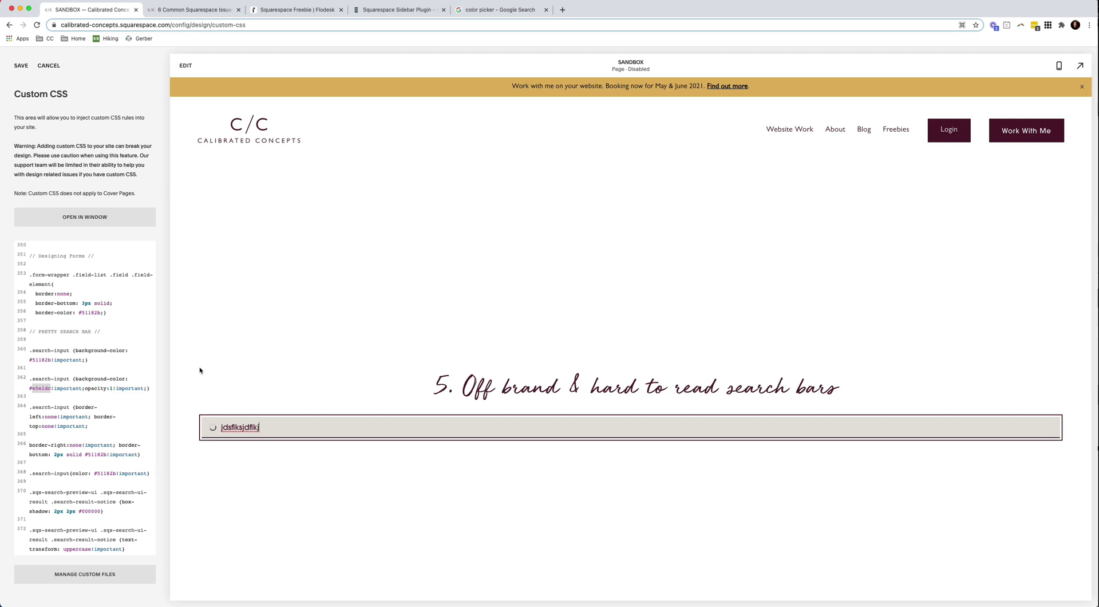
{"action": "left_click", "coordinate": [51, 394]}
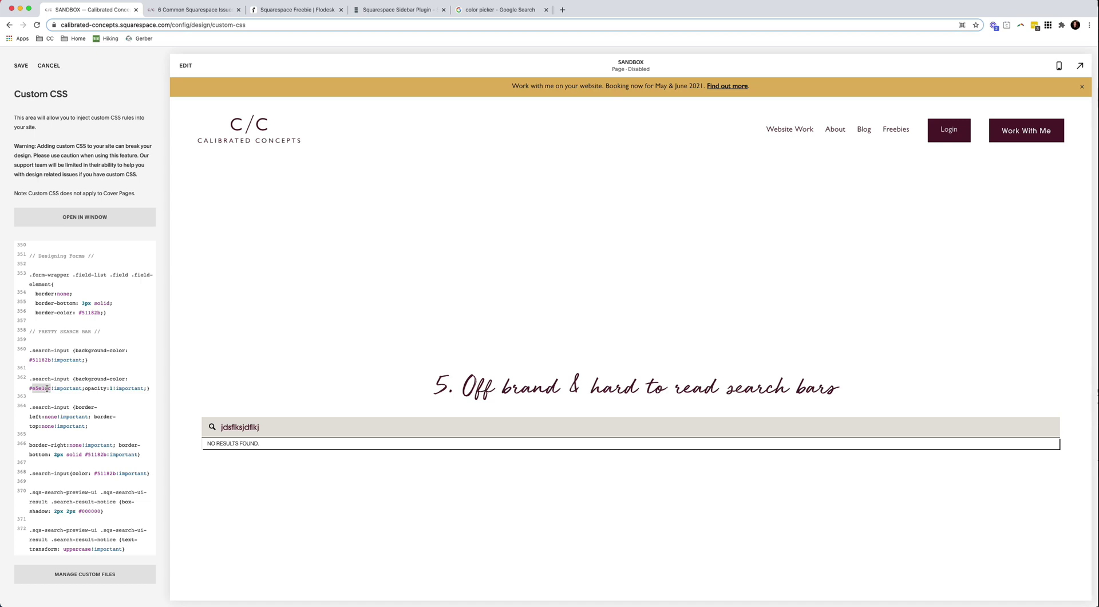
{"action": "left_click", "coordinate": [41, 359]}
- Look up the e5e1dc colour on Google, then return to the Custom CSS editor
{"action": "left_click", "coordinate": [562, 9]}
{"action": "key", "text": "super+v"}
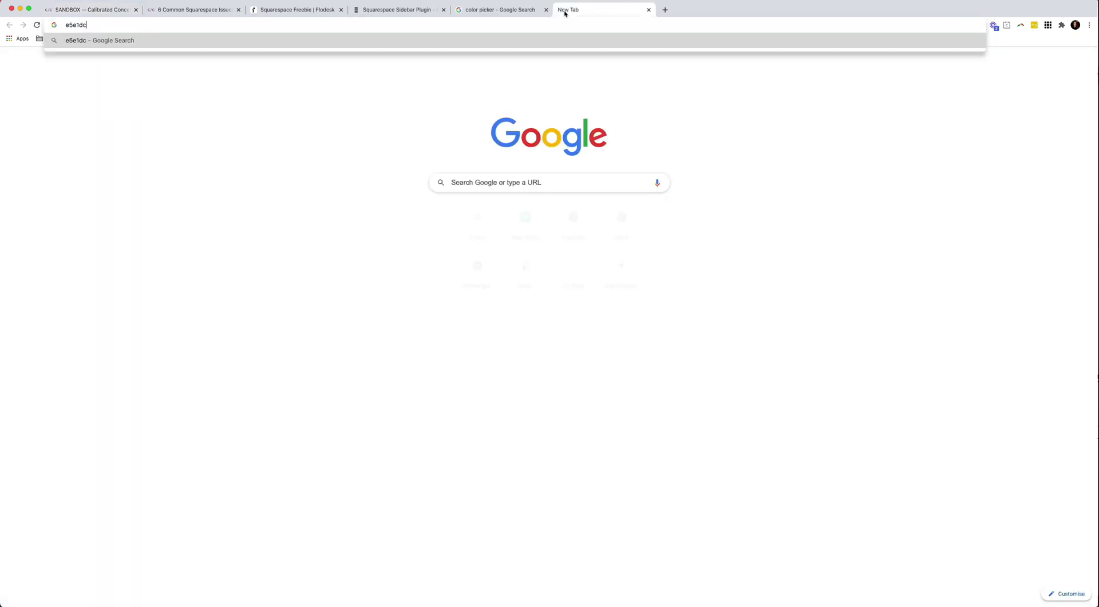
{"action": "key", "text": "Return"}
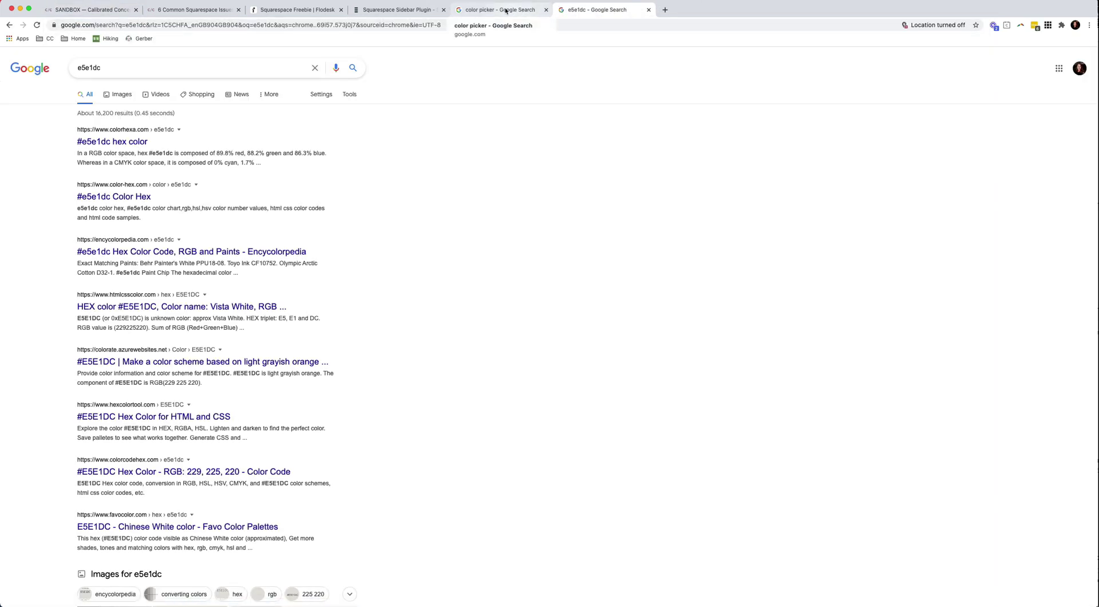
{"action": "left_click", "coordinate": [546, 9]}
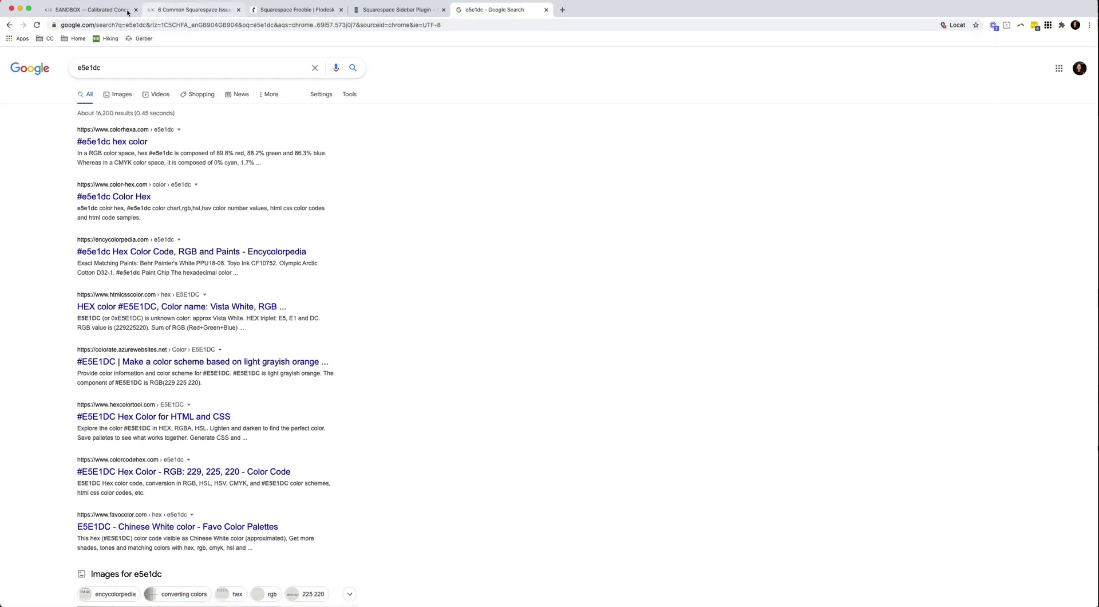
{"action": "left_click", "coordinate": [114, 10]}
- Replace the #e5e1dc search bar background with burgundy #51182b
{"action": "double_click", "coordinate": [39, 359]}
{"action": "key", "text": "ctrl+c"}
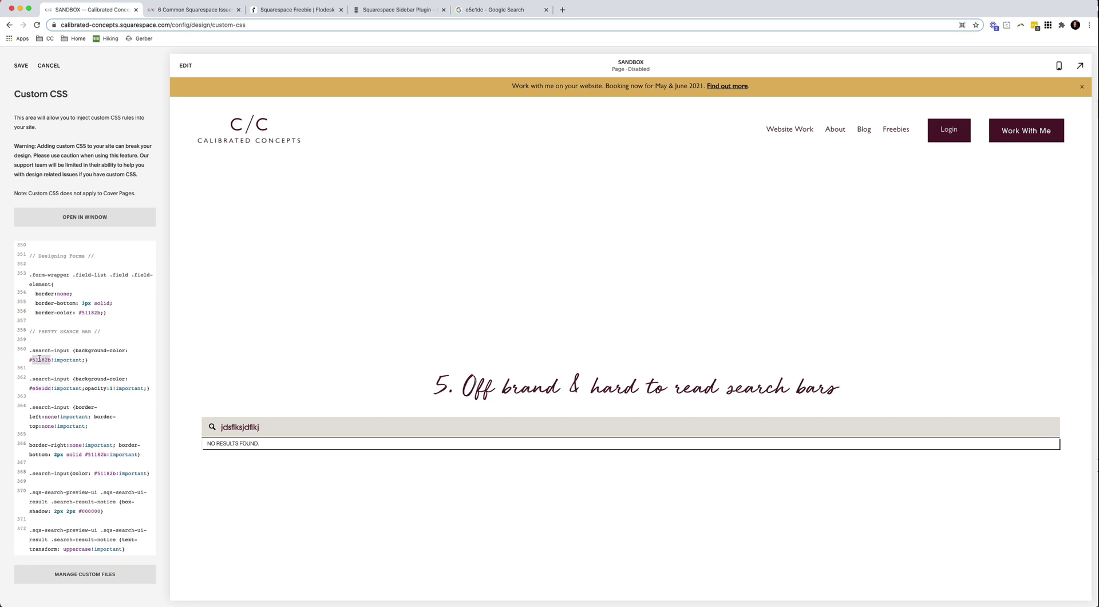
{"action": "triple_click", "coordinate": [41, 389]}
{"action": "key", "text": "ctrl+v"}
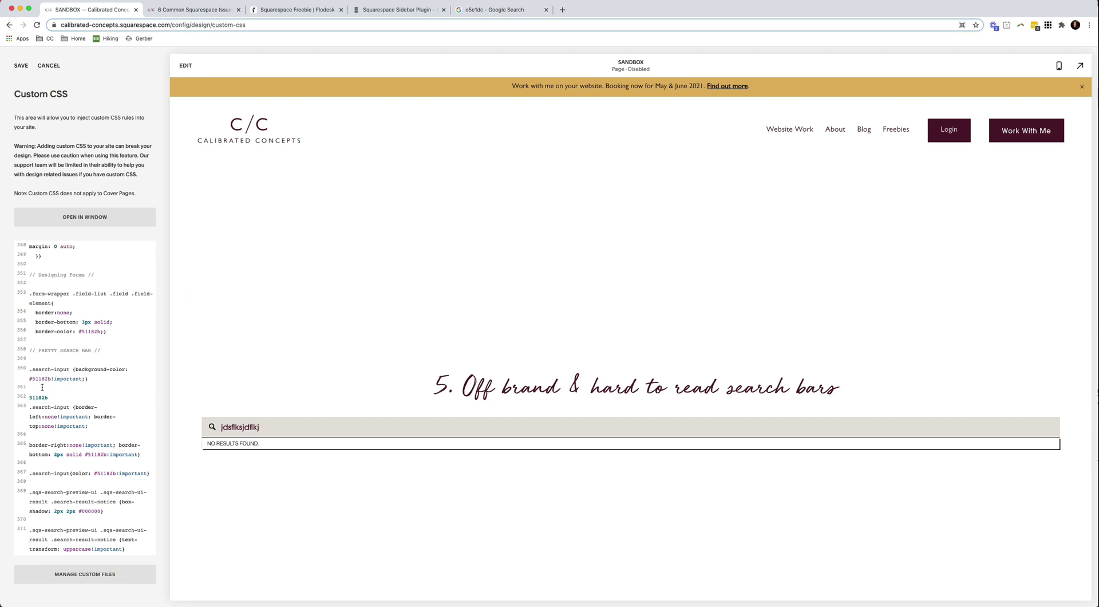
{"action": "key", "text": "ctrl+z"}
{"action": "left_click", "coordinate": [42, 406]}
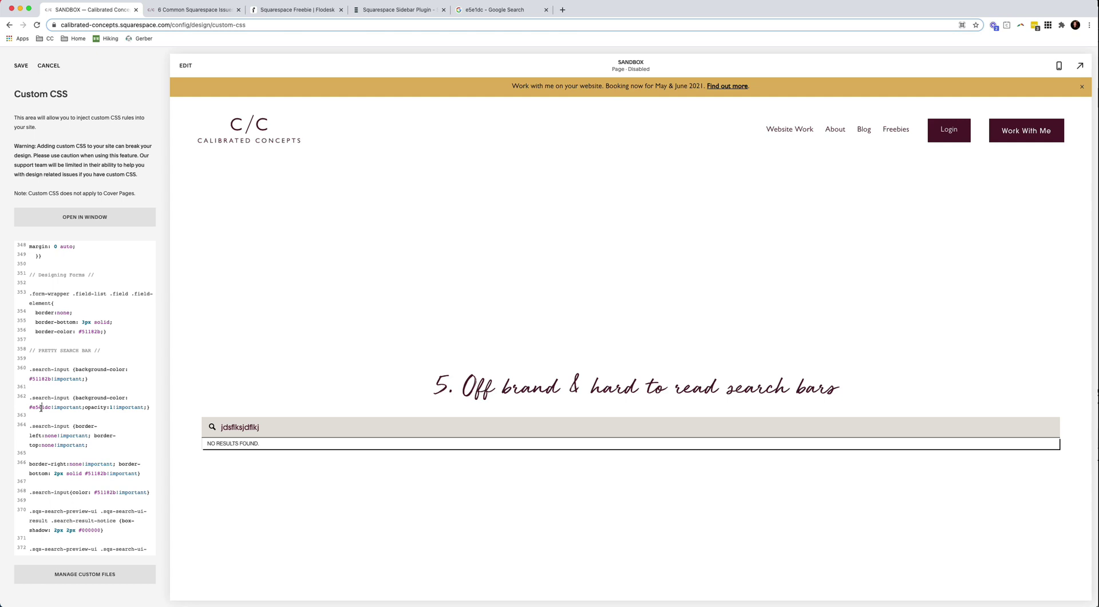
{"action": "double_click", "coordinate": [42, 407]}
{"action": "key", "text": "ctrl+v"}
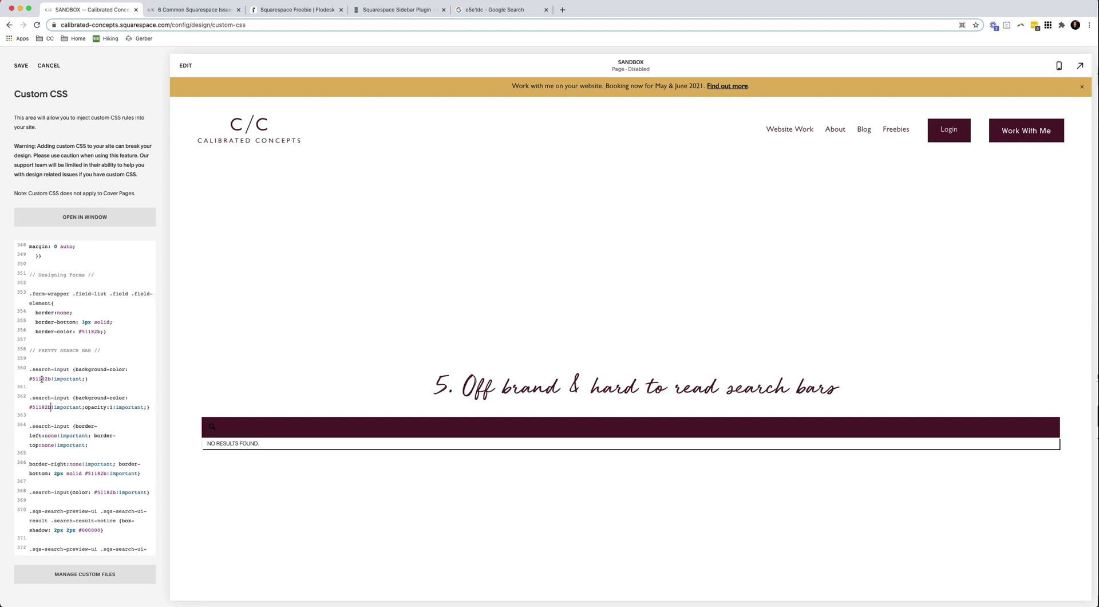
- Change the first background colour value to white and check the preview bar
{"action": "double_click", "coordinate": [41, 379]}
{"action": "type", "text": "fffff"}
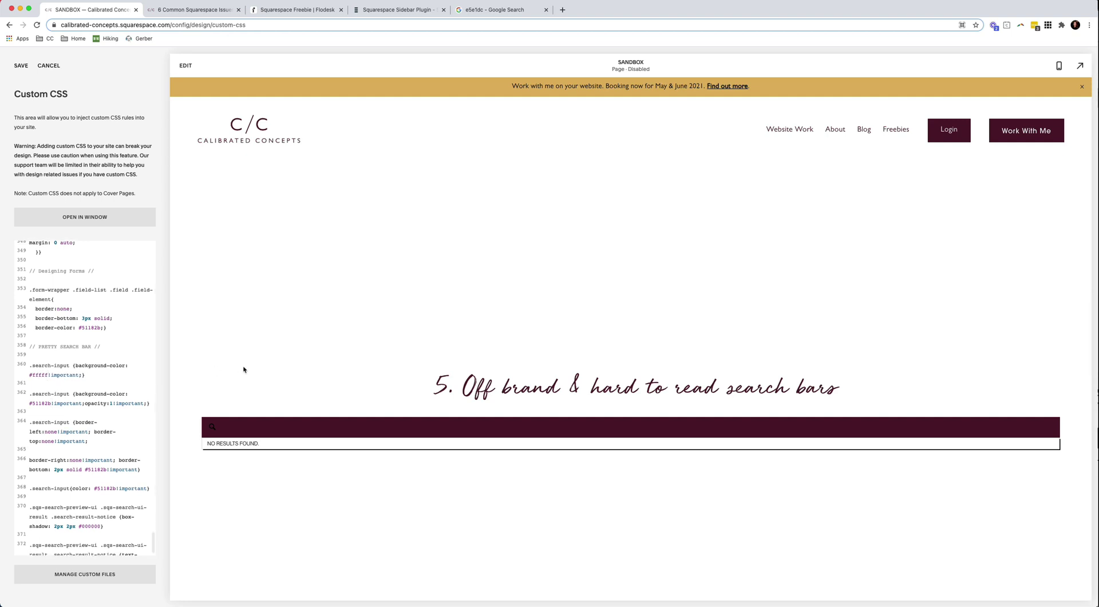
{"action": "left_click", "coordinate": [243, 429]}
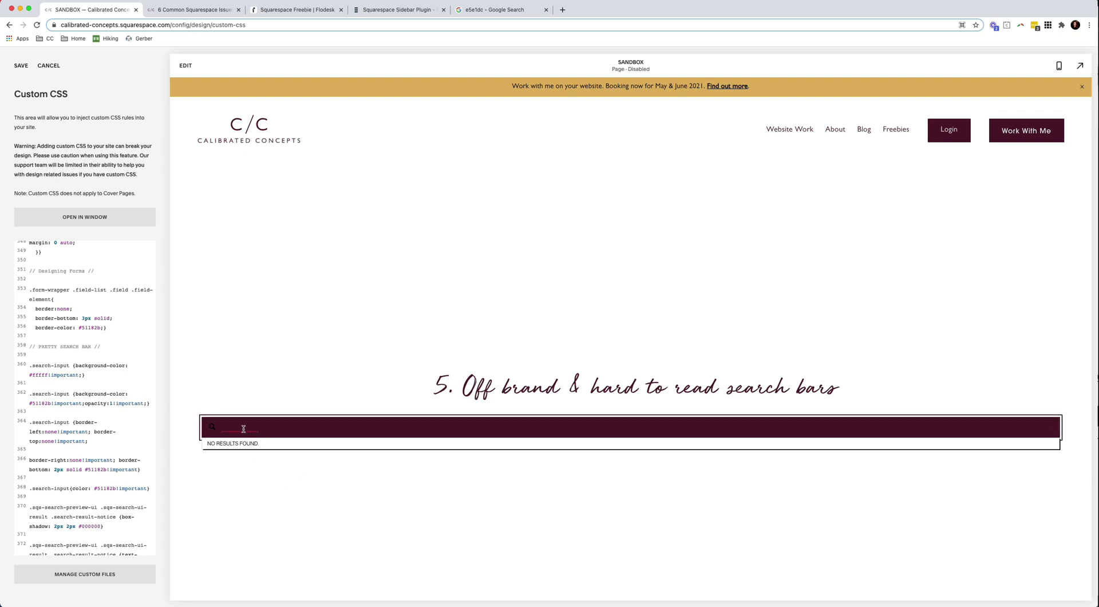
{"action": "left_click", "coordinate": [126, 373]}
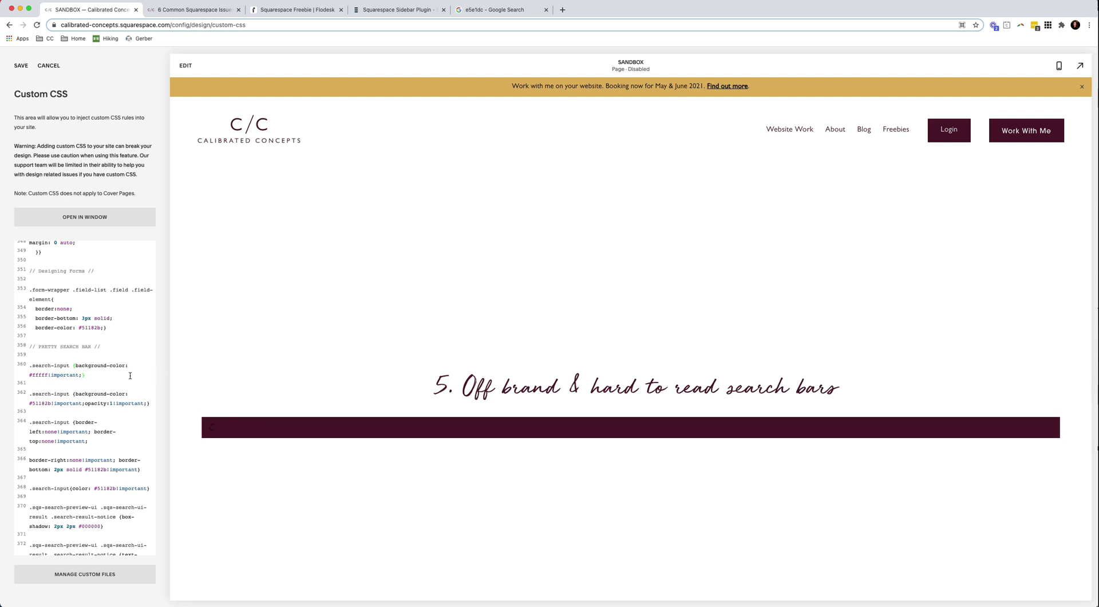
{"action": "key", "text": "Down"}
- Set the search text colour on line 368 to #ffffff
{"action": "scroll", "coordinate": [88, 506], "scroll_direction": "down", "scroll_amount": 1}
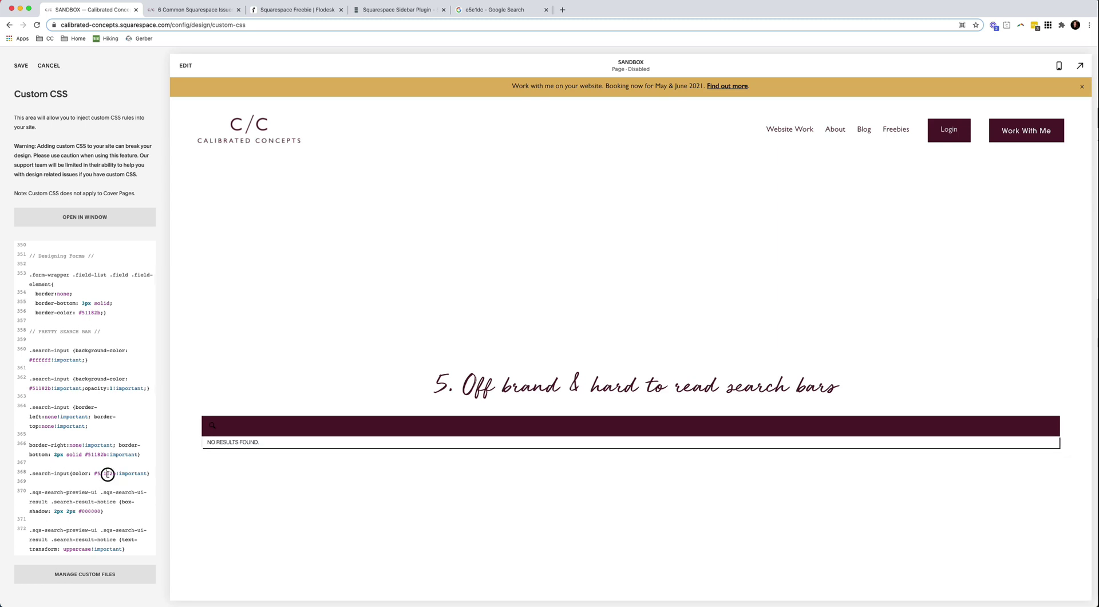
{"action": "triple_click", "coordinate": [108, 474]}
{"action": "double_click", "coordinate": [108, 475]}
{"action": "type", "text": "ff"}
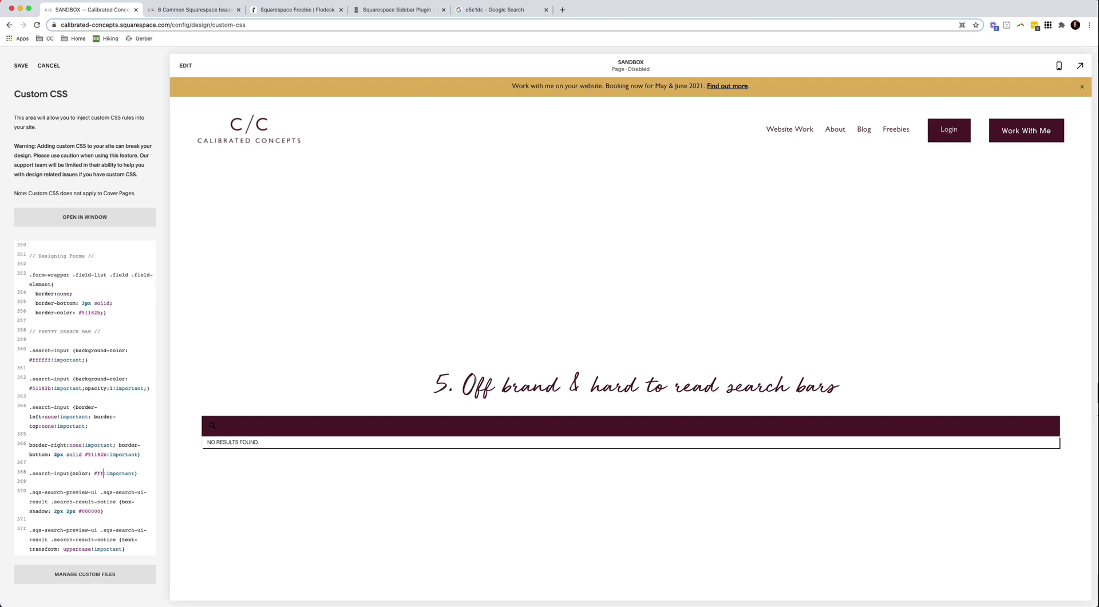
{"action": "type", "text": "fff"}
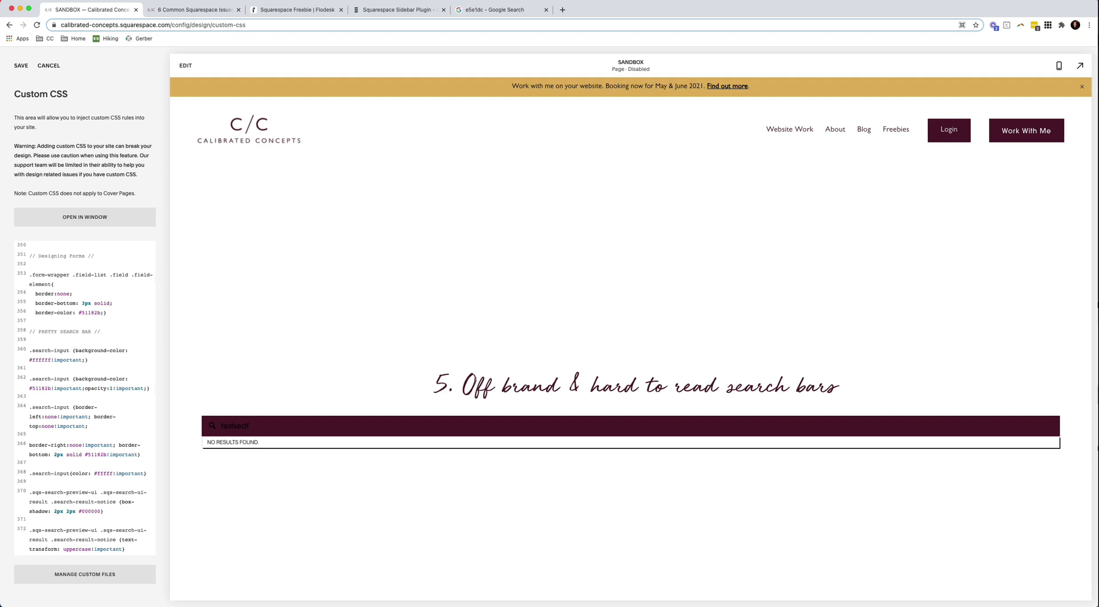
{"action": "type", "text": "f"}
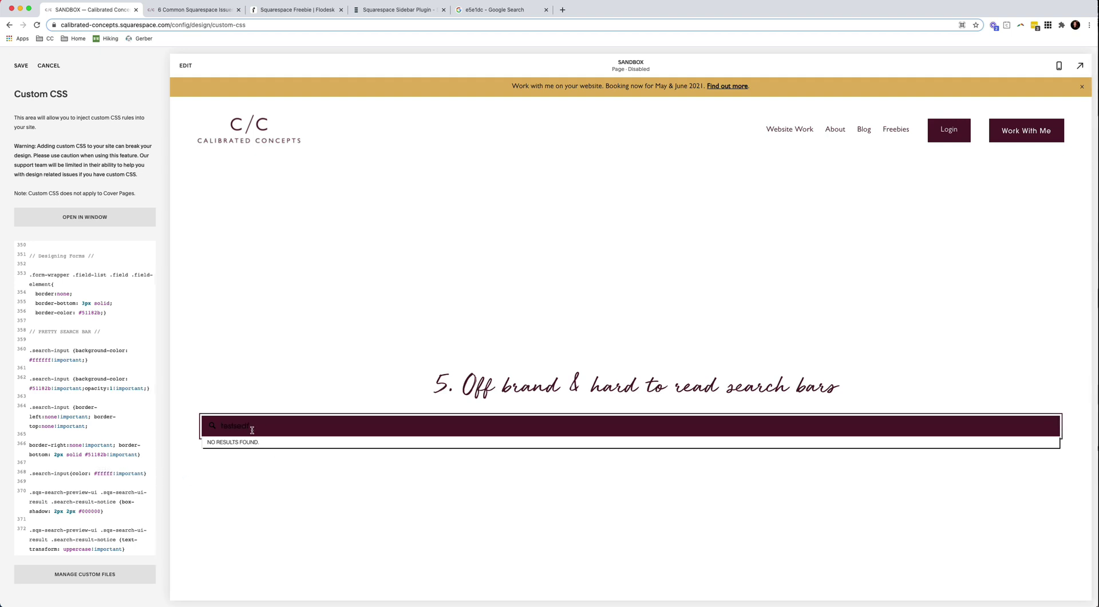
{"action": "left_click", "coordinate": [240, 473]}
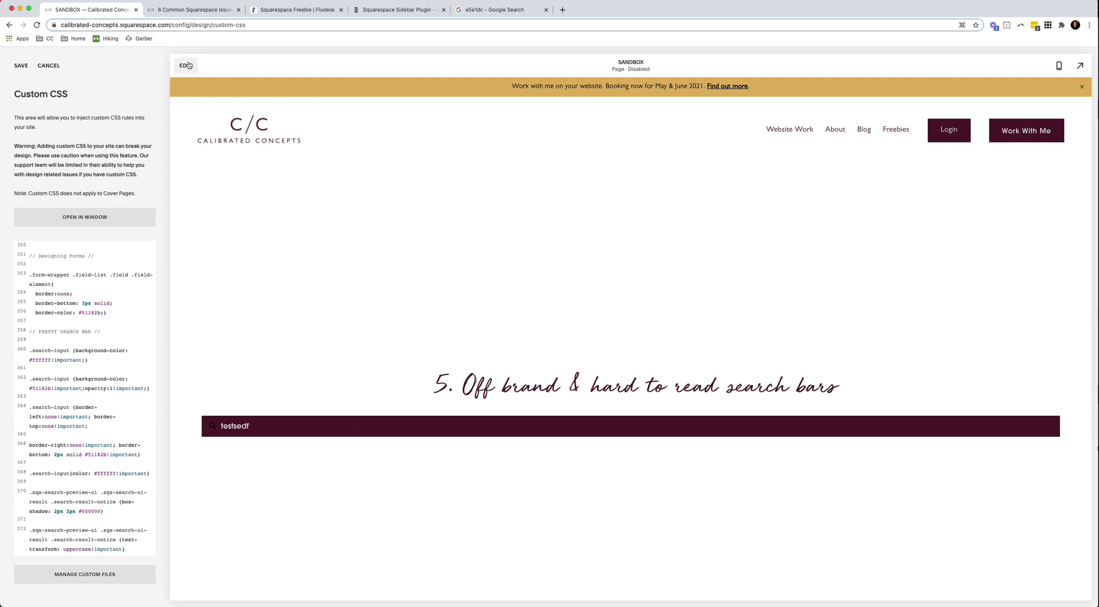
- Apply the Light Display theme to the SANDBOX search block and save the page
{"action": "left_click", "coordinate": [188, 65]}
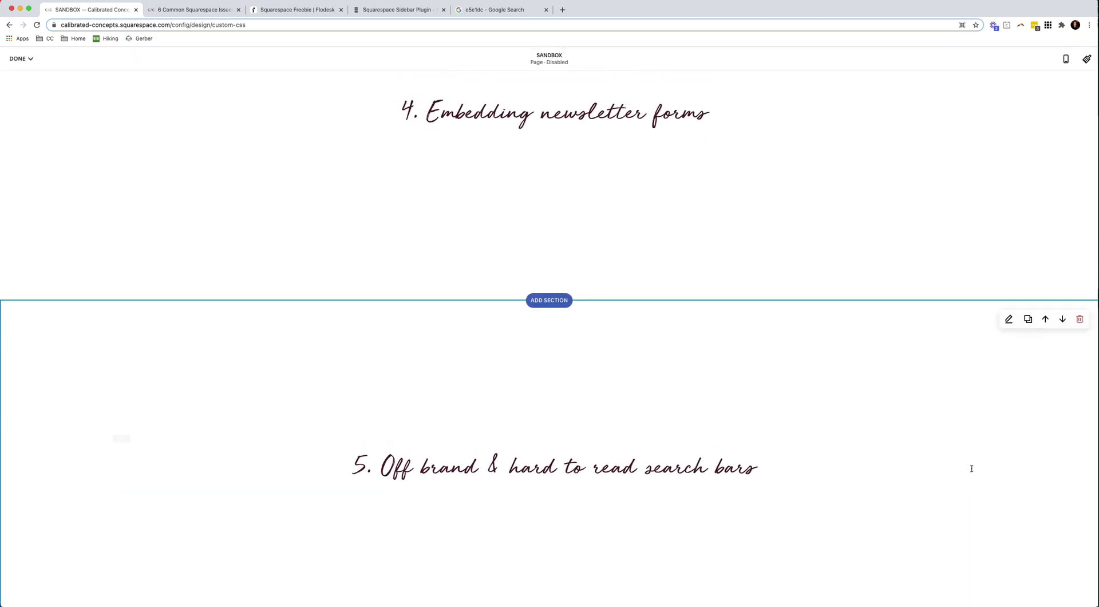
{"action": "left_click", "coordinate": [1009, 319]}
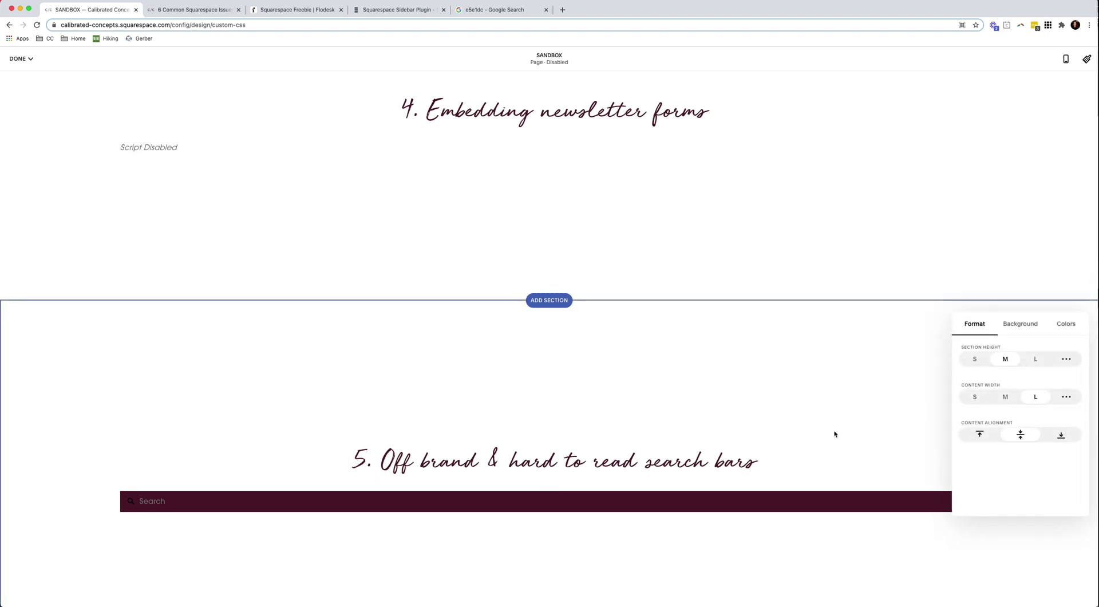
{"action": "left_click", "coordinate": [712, 500]}
{"action": "left_click", "coordinate": [155, 471]}
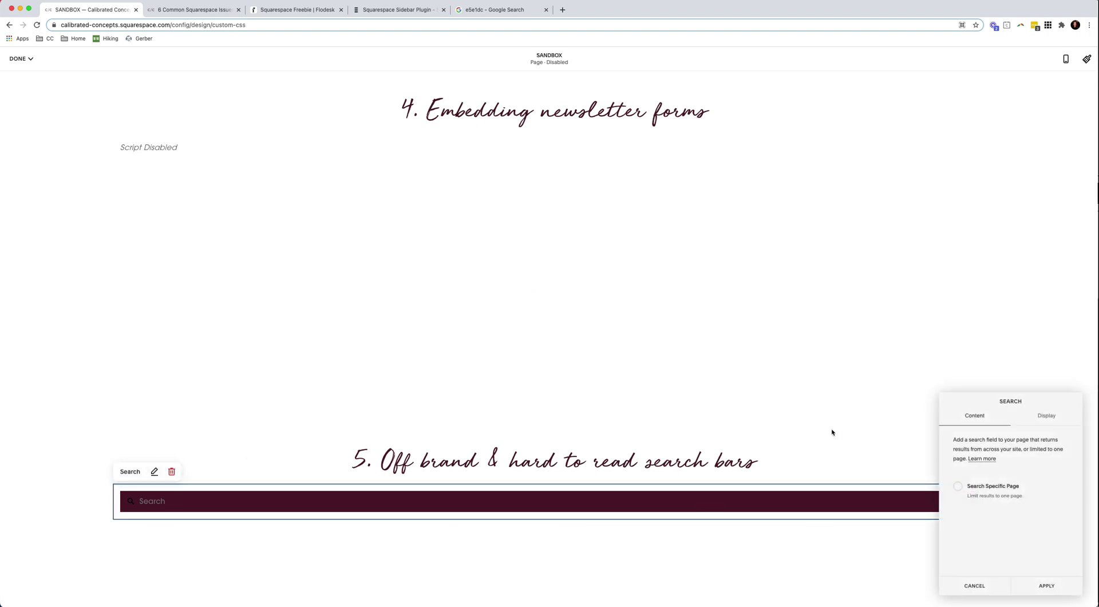
{"action": "left_click", "coordinate": [1046, 416]}
{"action": "left_click", "coordinate": [979, 493]}
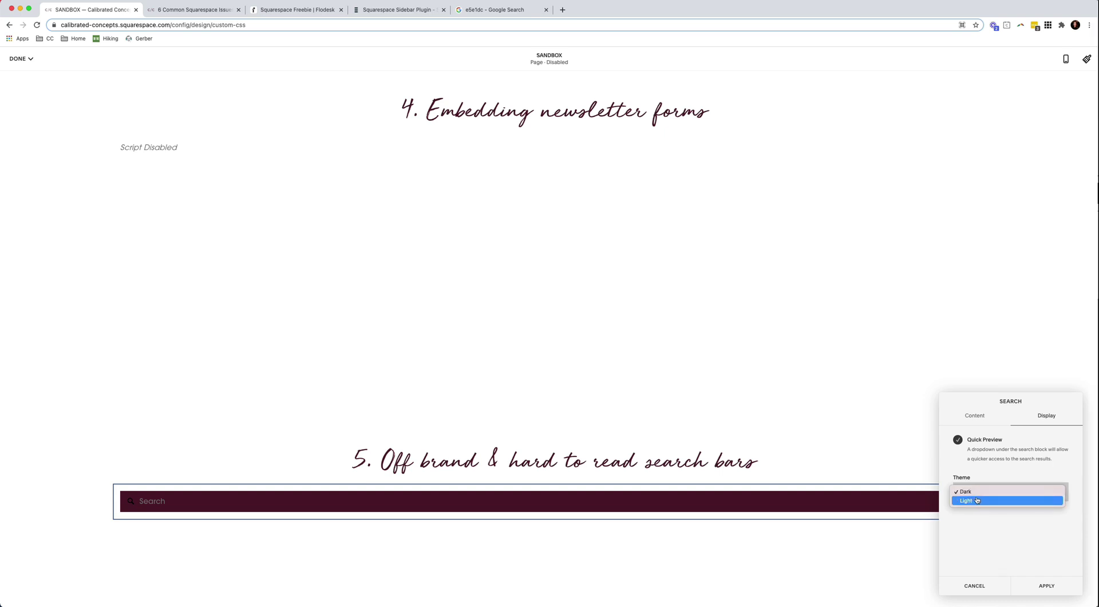
{"action": "left_click", "coordinate": [977, 500]}
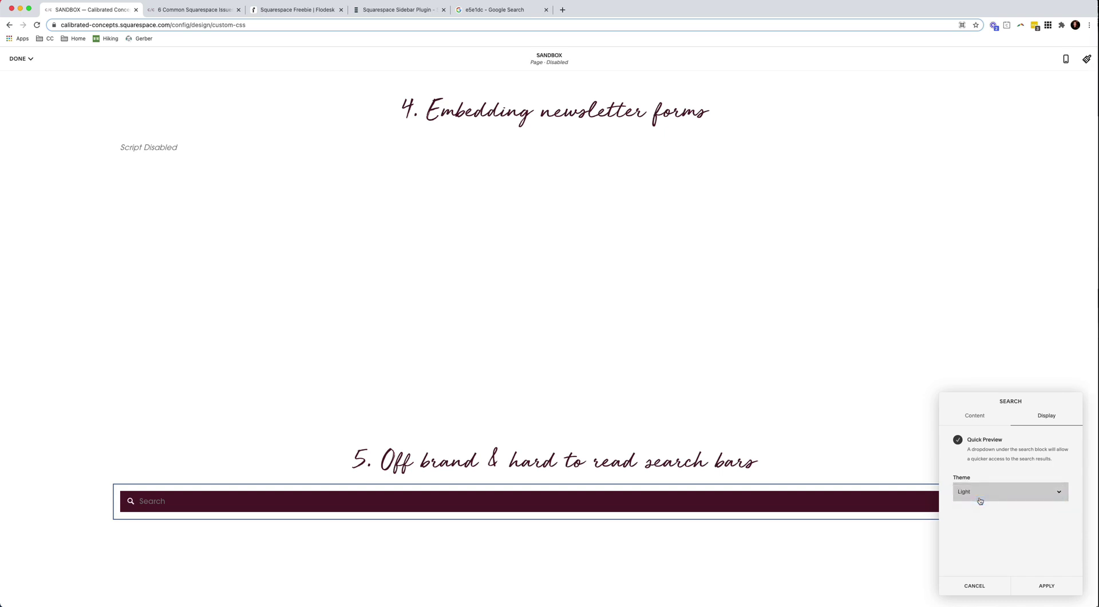
{"action": "left_click", "coordinate": [1015, 587]}
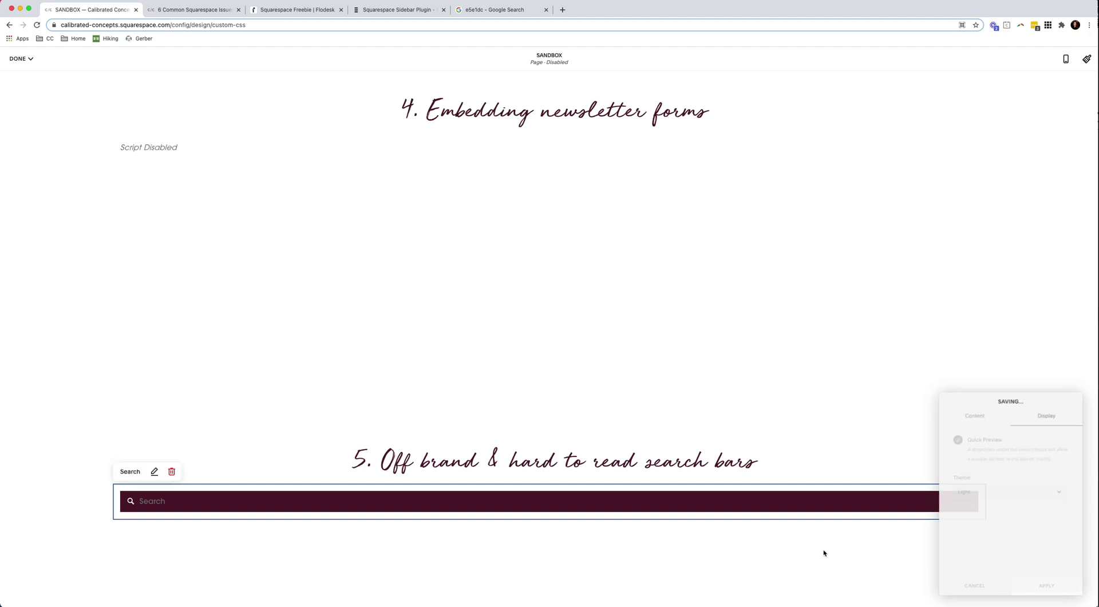
{"action": "left_click", "coordinate": [21, 59]}
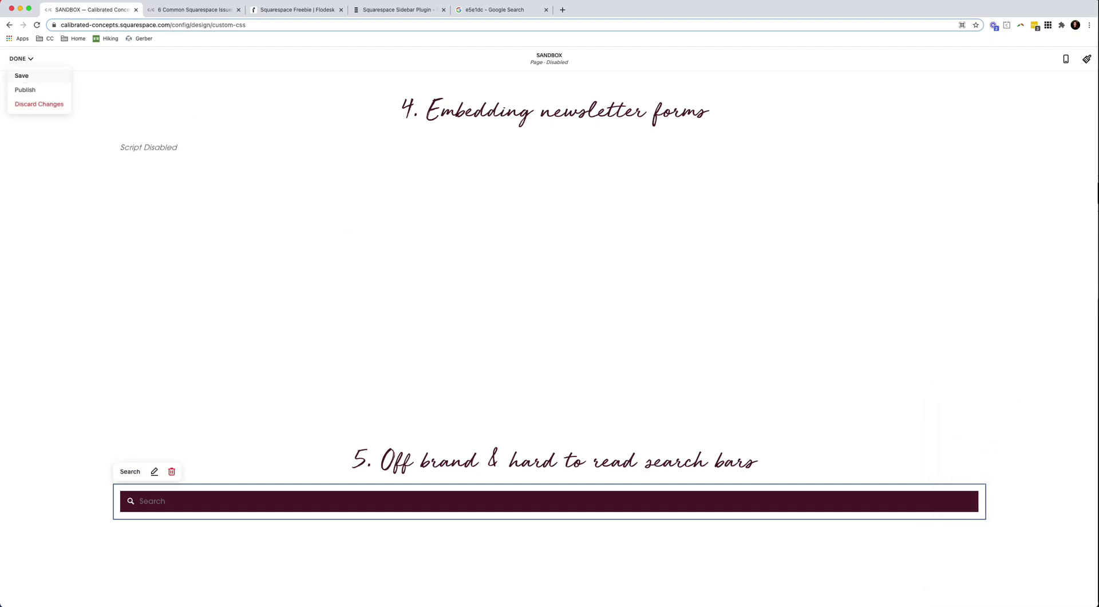
{"action": "left_click", "coordinate": [25, 75]}
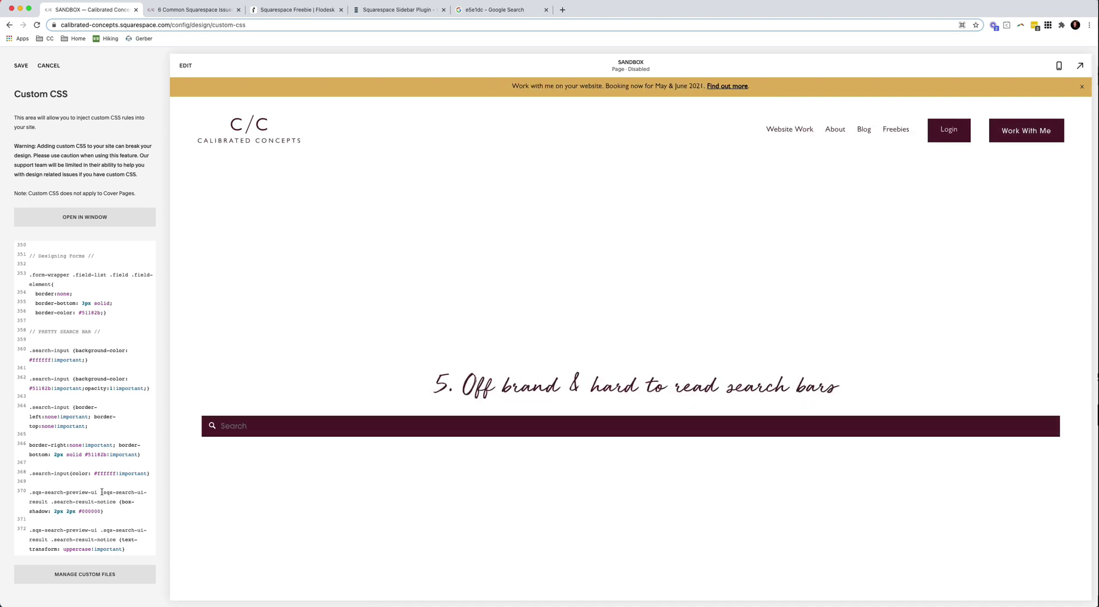
- Replace the border-bottom colour 51182b on line 366 with ffffff
{"action": "double_click", "coordinate": [92, 510]}
{"action": "left_click", "coordinate": [100, 454]}
{"action": "double_click", "coordinate": [100, 455]}
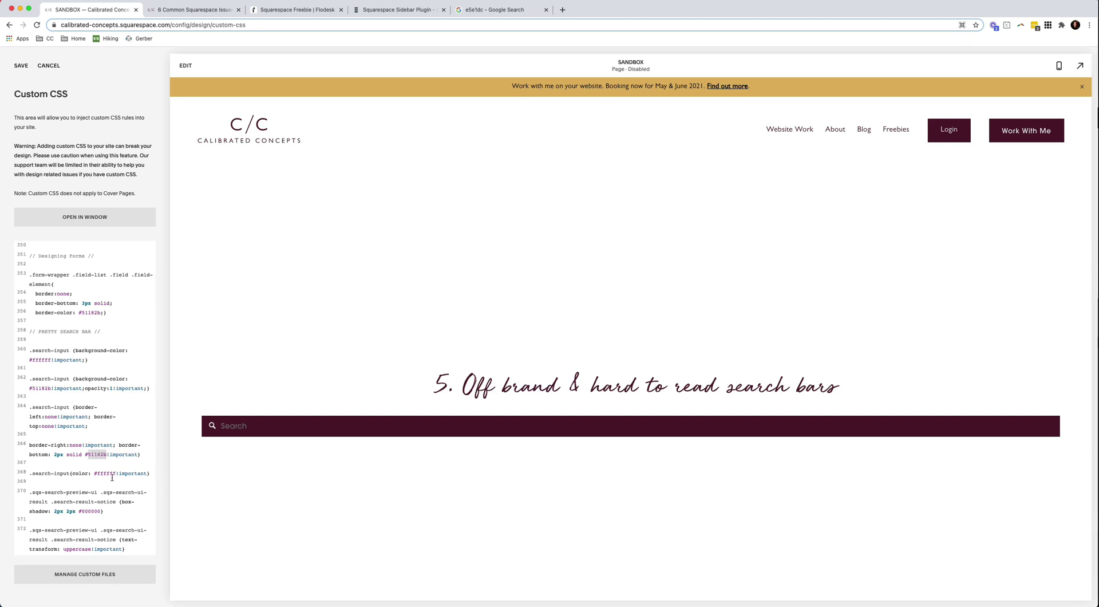
{"action": "double_click", "coordinate": [95, 457]}
{"action": "type", "text": "ffffff"}
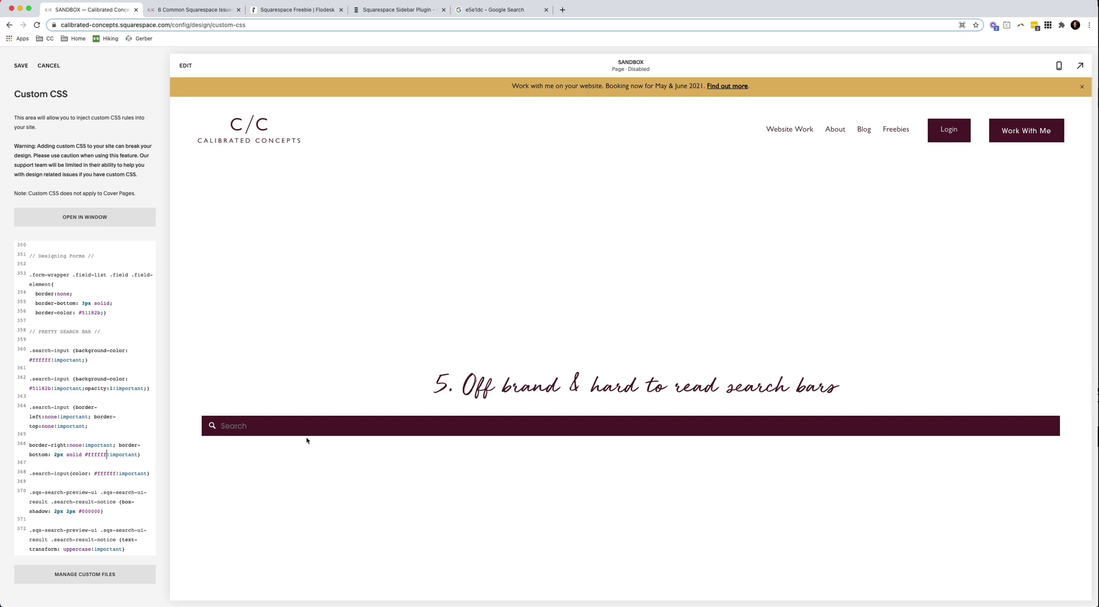
- Paste the blog post's search bar rules over Custom CSS lines 360–372
{"action": "left_click", "coordinate": [98, 454]}
{"action": "double_click", "coordinate": [98, 454]}
{"action": "left_click", "coordinate": [194, 9]}
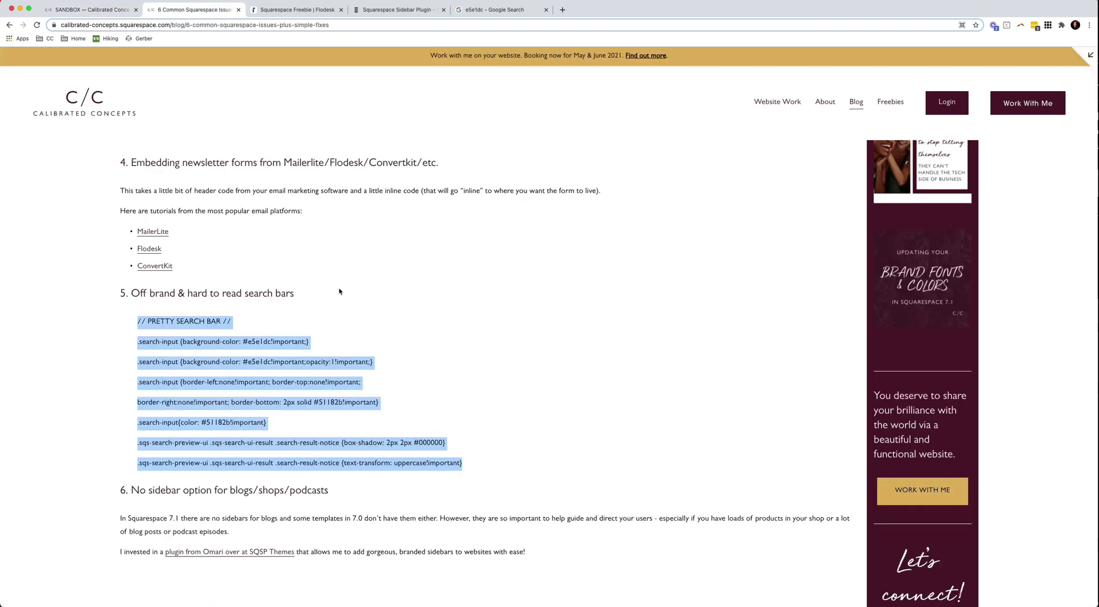
{"action": "left_click", "coordinate": [91, 9]}
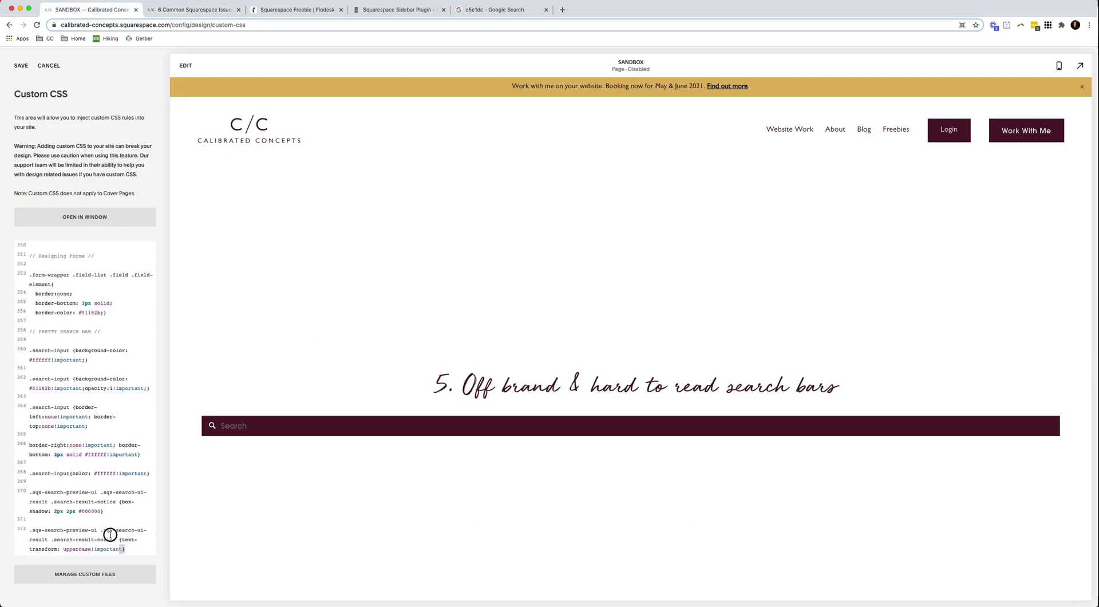
{"action": "left_click_drag", "start_coordinate": [124, 548], "coordinate": [18, 352]}
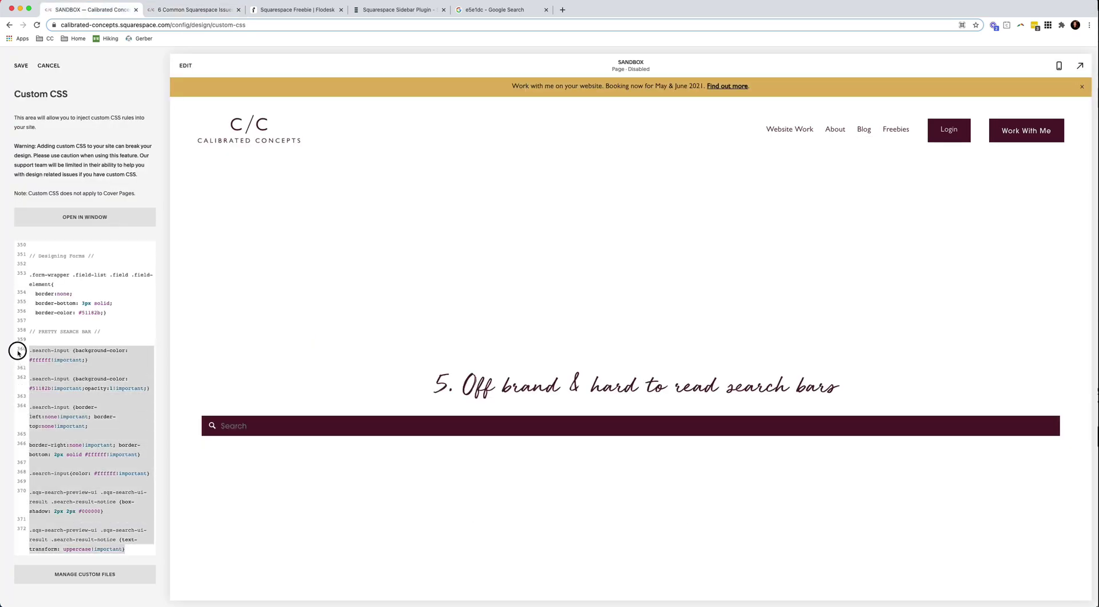
{"action": "type", "text": ".search-input {background-color:#e5e1dc!important;}  .search-input {background-color:#e5e1dc!important;opacity:1!important;}  .search-input {border-left:none!important; border-top:none!important;  border-right:none!important; border-bottom: 2px solid #51182b!important}  .search-input{color: #51182b!important}  .sqs-search-preview-ui .sqs-search-ui-result .search-result-notice {box-shadow: 2px 2px #000000}  .sqs-search-preview-ui .sqs-search-ui-result .search-result-notice {text-transform: uppercase!important}"}
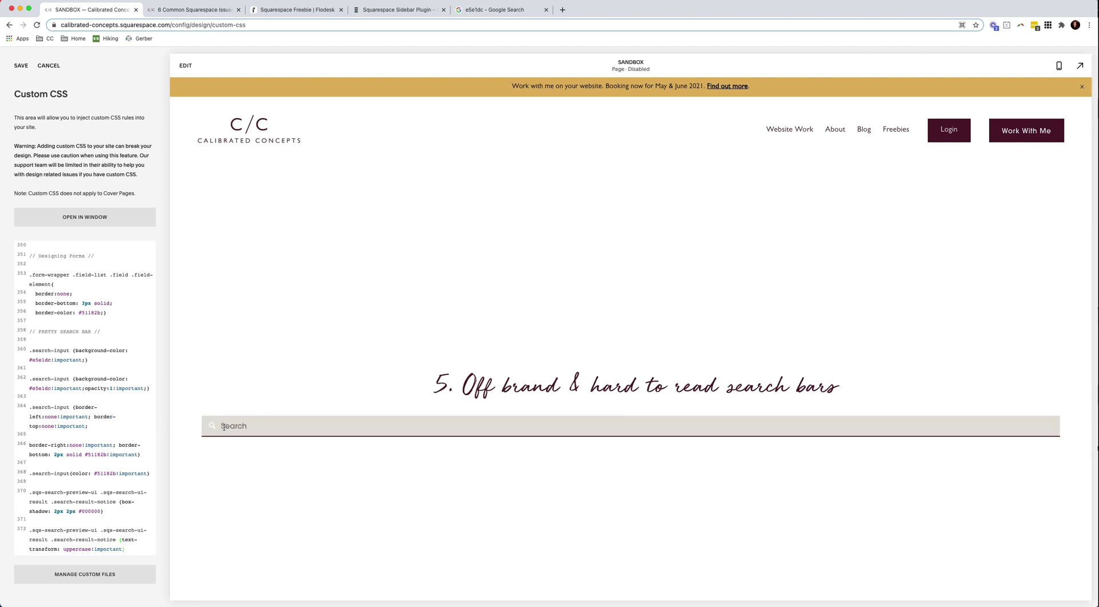
- Test the preview search bar by typing 'squarespace' into it
{"action": "left_click", "coordinate": [301, 426]}
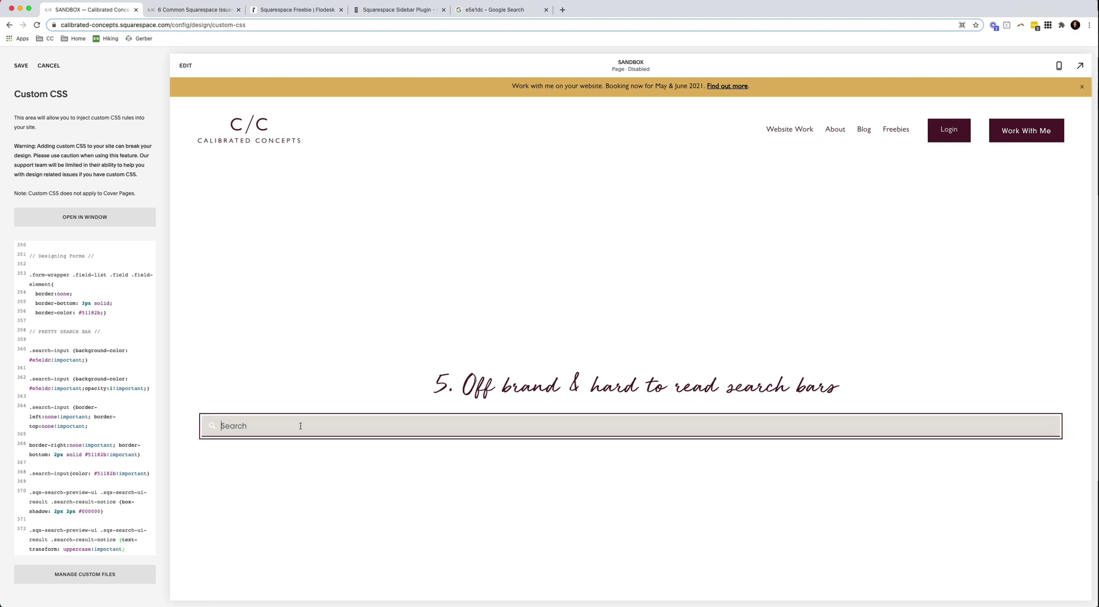
{"action": "type", "text": "sdkfjlksja"}
{"action": "key", "text": "BackSpace"}
{"action": "key", "text": "BackSpace"}
{"action": "key", "text": "BackSpace"}
{"action": "key", "text": "BackSpace"}
{"action": "key", "text": "BackSpace"}
{"action": "key", "text": "BackSpace"}
{"action": "key", "text": "BackSpace"}
{"action": "key", "text": "BackSpace"}
{"action": "type", "text": "s"}
{"action": "key", "text": "BackSpace"}
{"action": "type", "text": "w"}
{"action": "type", "text": "qu"}
{"action": "type", "text": "ares"}
{"action": "key", "text": "BackSpace"}
{"action": "type", "text": "pace"}
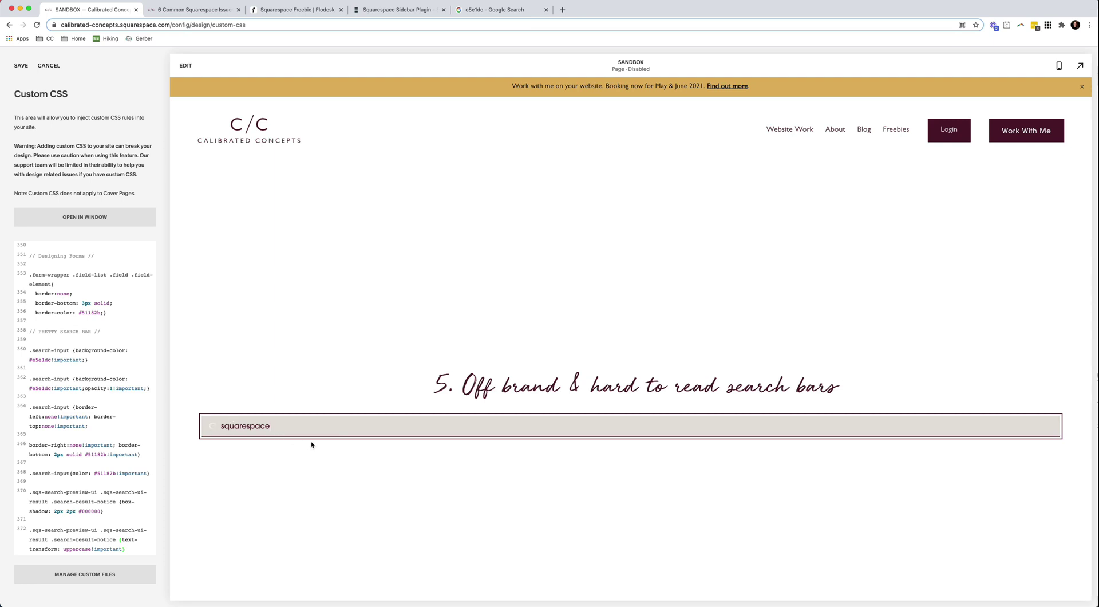
- Change the search bar's box-shadow colour from 000000 to 51182b
{"action": "scroll", "coordinate": [309, 444], "scroll_direction": "down", "scroll_amount": 1}
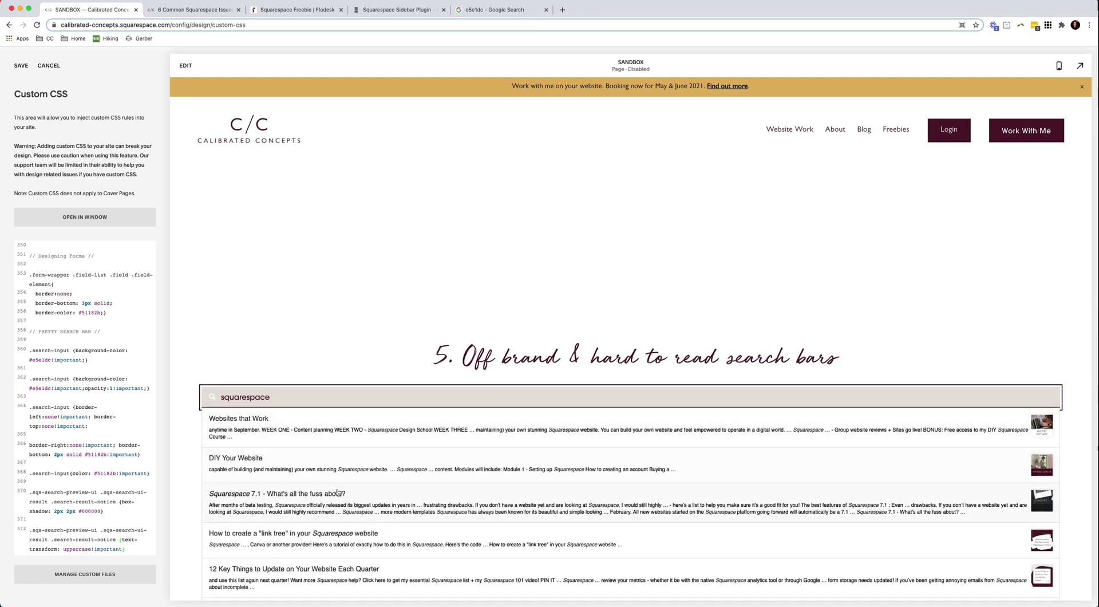
{"action": "scroll", "coordinate": [359, 547], "scroll_direction": "down", "scroll_amount": 2}
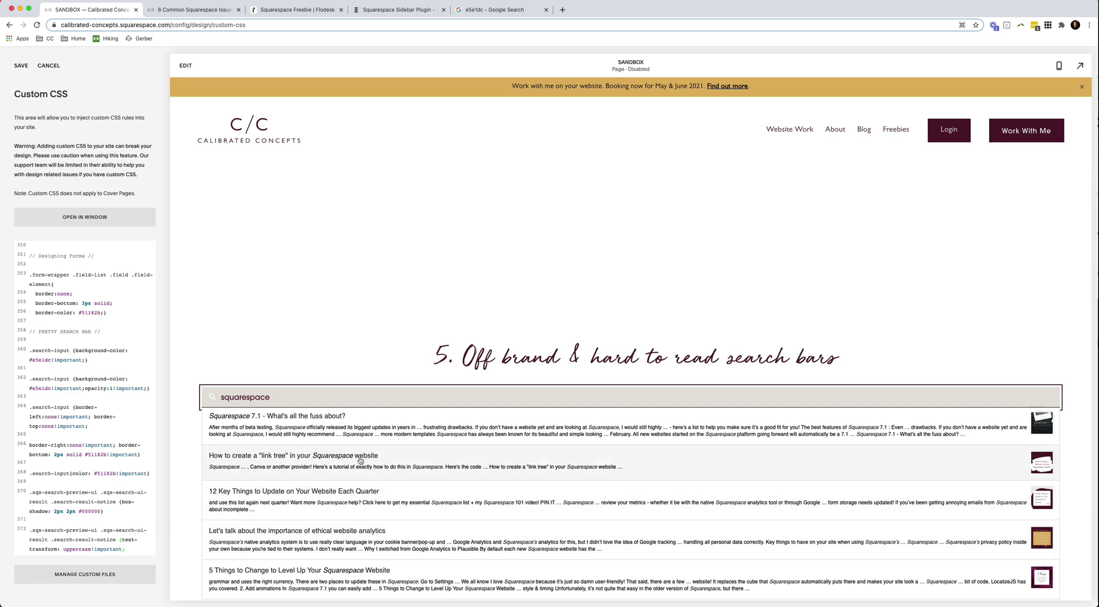
{"action": "double_click", "coordinate": [87, 511]}
{"action": "type", "text": "5"}
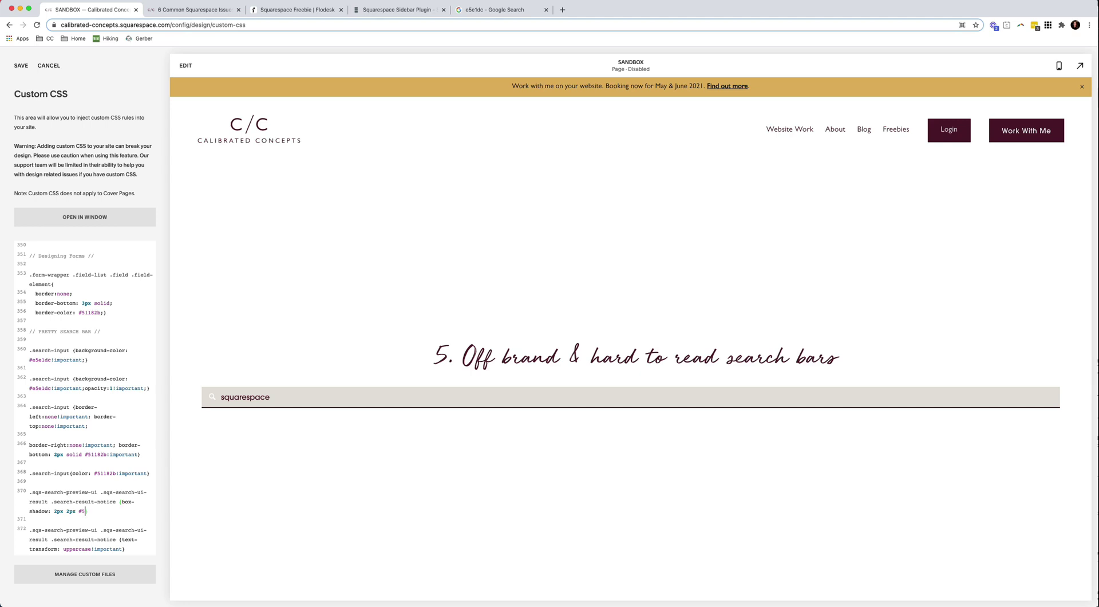
{"action": "type", "text": "1182b"}
{"action": "left_click", "coordinate": [116, 513]}
- Recheck the preview search results, then save the custom CSS changes
{"action": "left_click", "coordinate": [321, 399]}
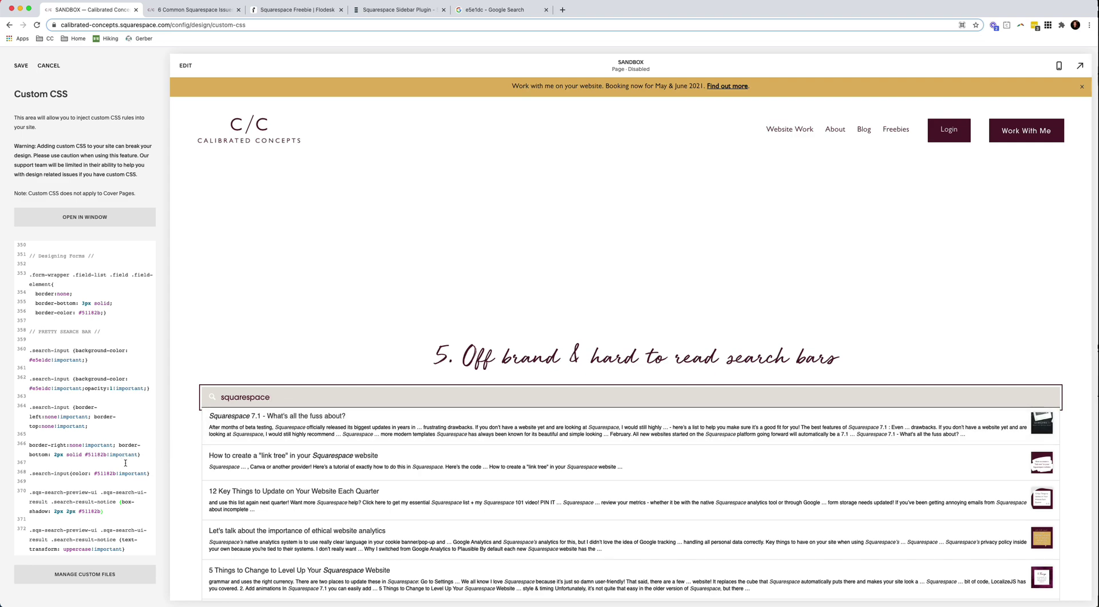
{"action": "scroll", "coordinate": [496, 372], "scroll_direction": "down", "scroll_amount": 4}
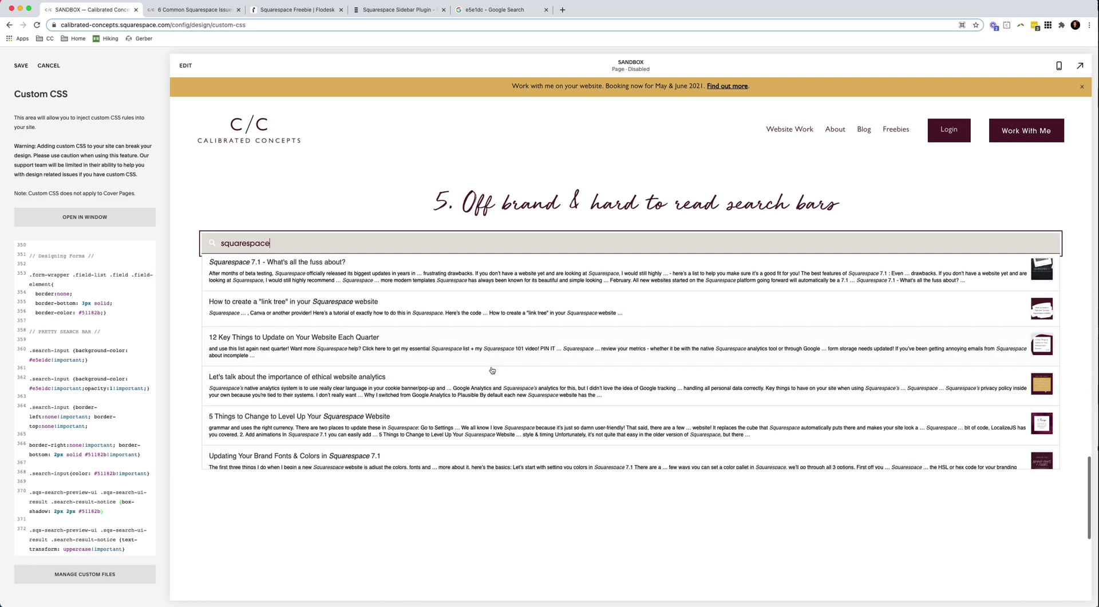
{"action": "scroll", "coordinate": [495, 373], "scroll_direction": "down", "scroll_amount": 2}
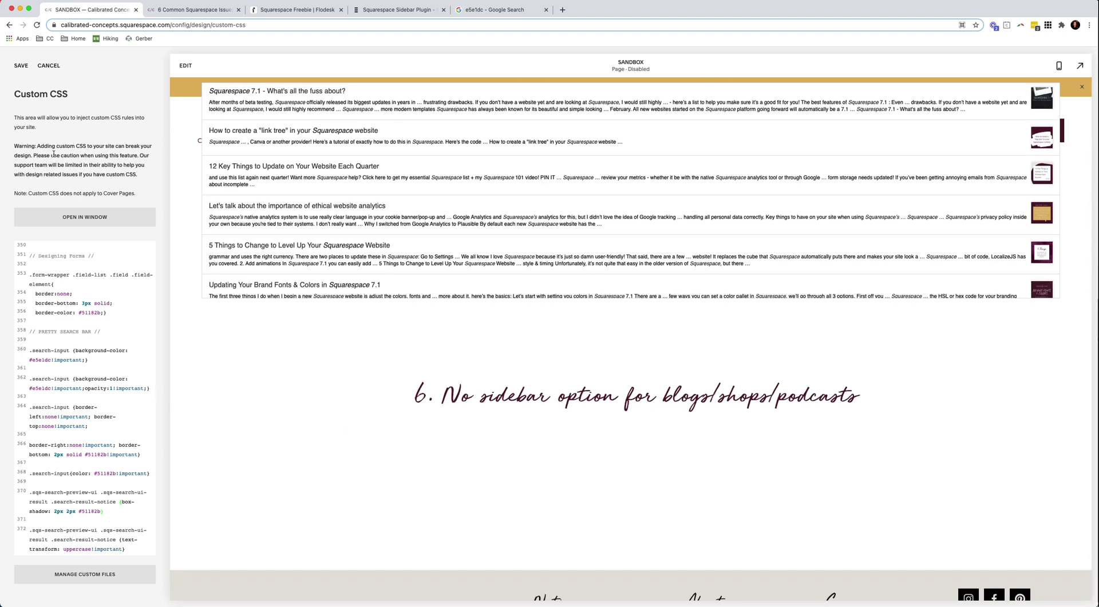
{"action": "left_click", "coordinate": [20, 66]}
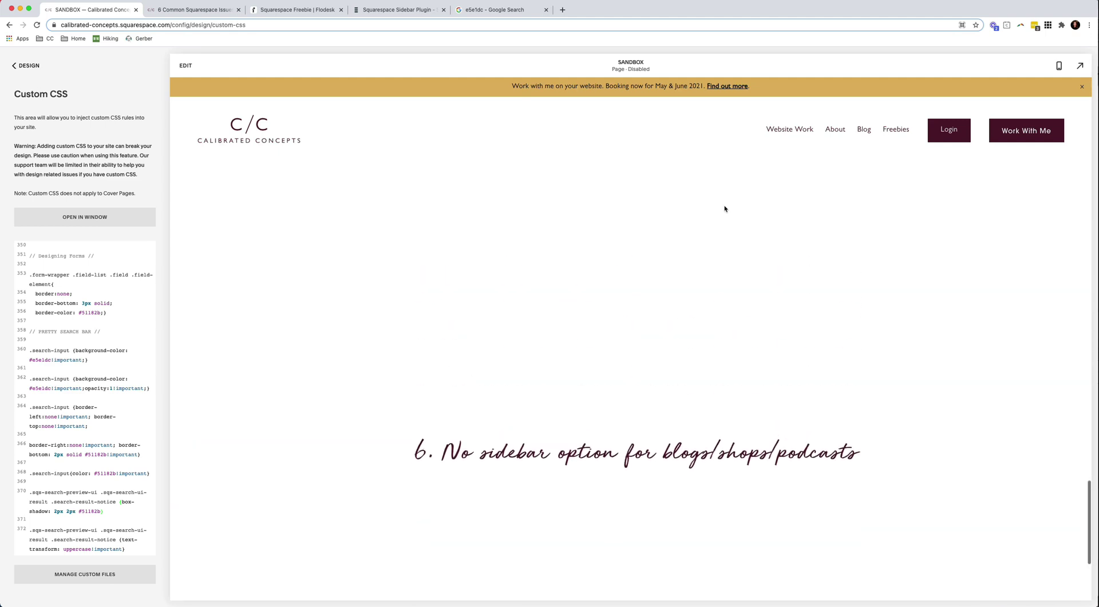
{"action": "scroll", "coordinate": [730, 210], "scroll_direction": "down", "scroll_amount": 4}
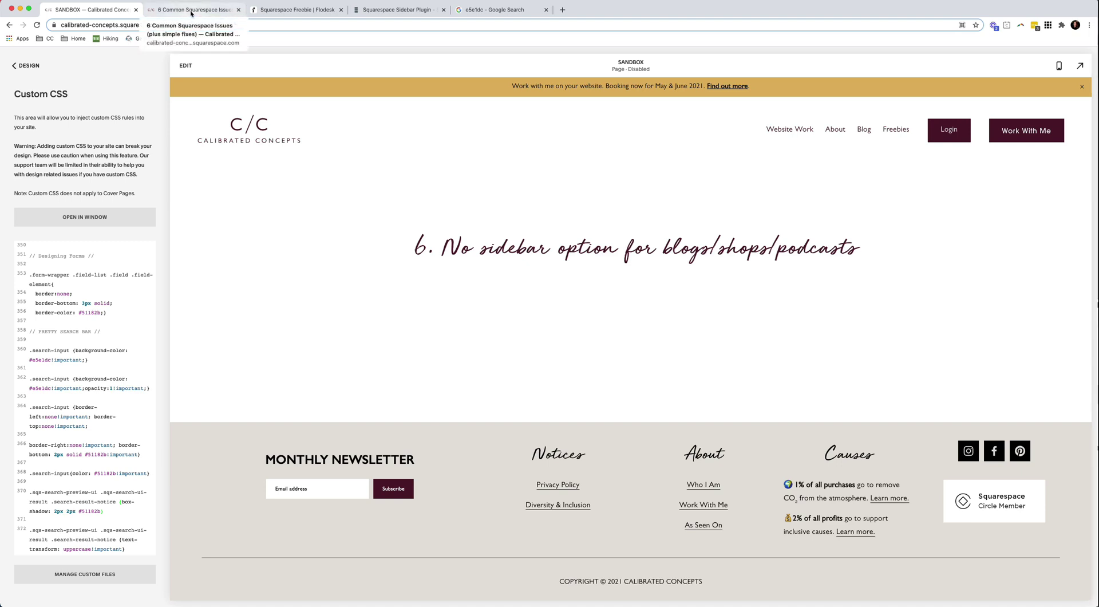
{"action": "scroll", "coordinate": [663, 279], "scroll_direction": "up", "scroll_amount": 10}
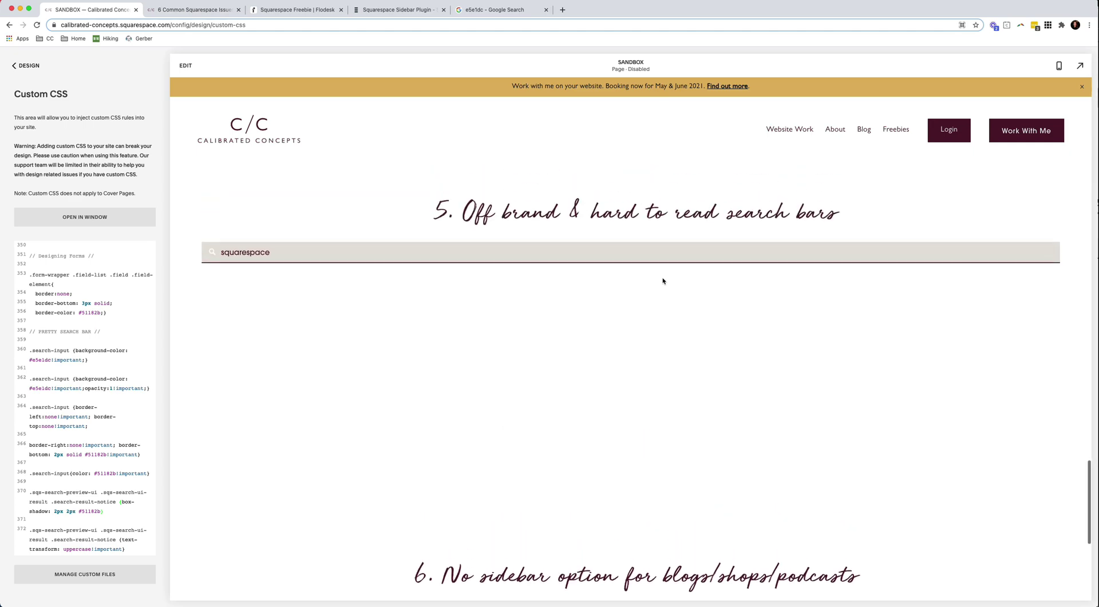
- Switch to the 6 Common Squarespace Issues post and scroll through it
{"action": "scroll", "coordinate": [662, 281], "scroll_direction": "up", "scroll_amount": 3}
{"action": "key", "text": "ctrl+Tab"}
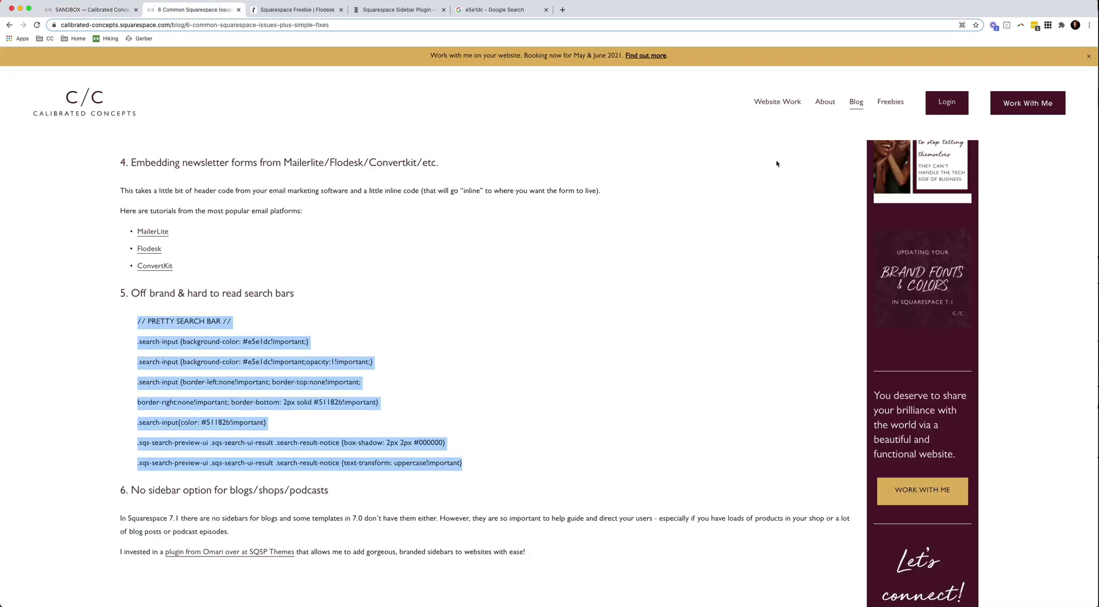
{"action": "scroll", "coordinate": [950, 242], "scroll_direction": "up", "scroll_amount": 10}
{"action": "scroll", "coordinate": [950, 243], "scroll_direction": "up", "scroll_amount": 8}
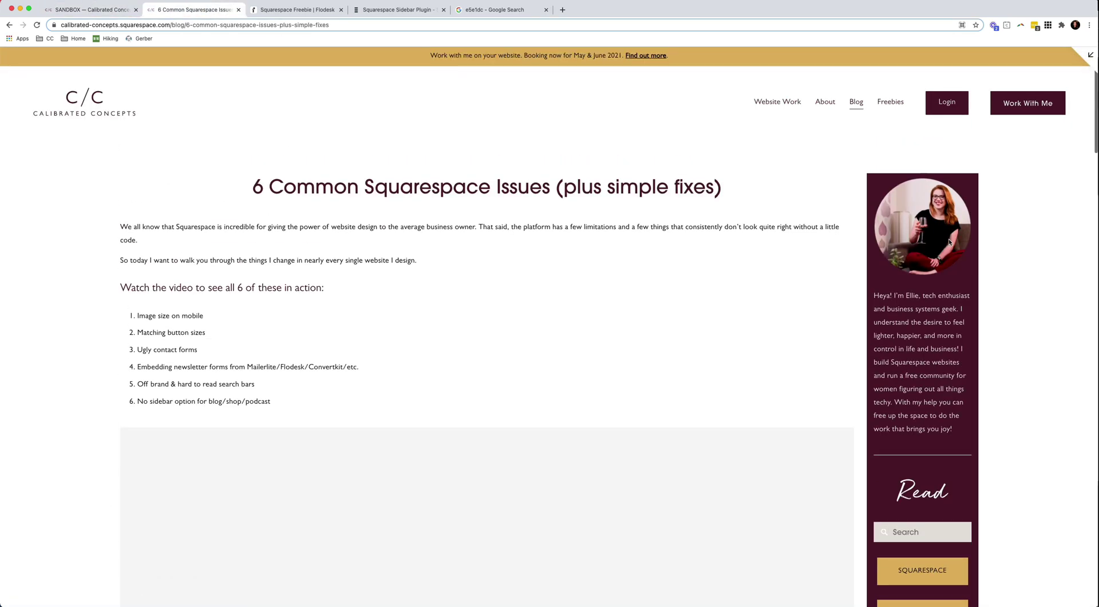
{"action": "scroll", "coordinate": [896, 270], "scroll_direction": "down", "scroll_amount": 4}
{"action": "scroll", "coordinate": [957, 350], "scroll_direction": "down", "scroll_amount": 5}
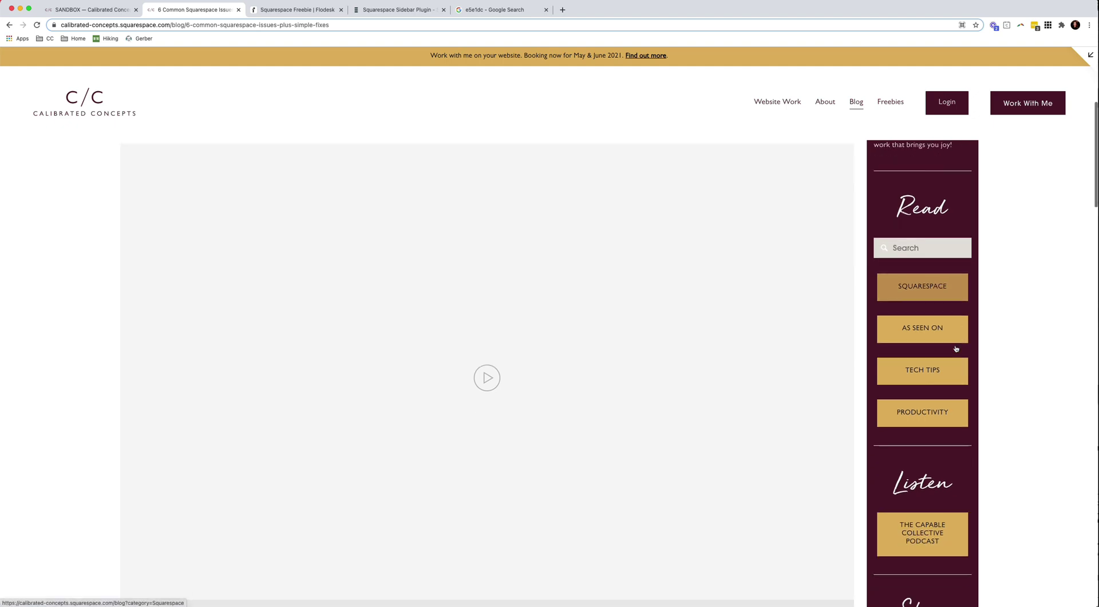
{"action": "scroll", "coordinate": [957, 350], "scroll_direction": "down", "scroll_amount": 5}
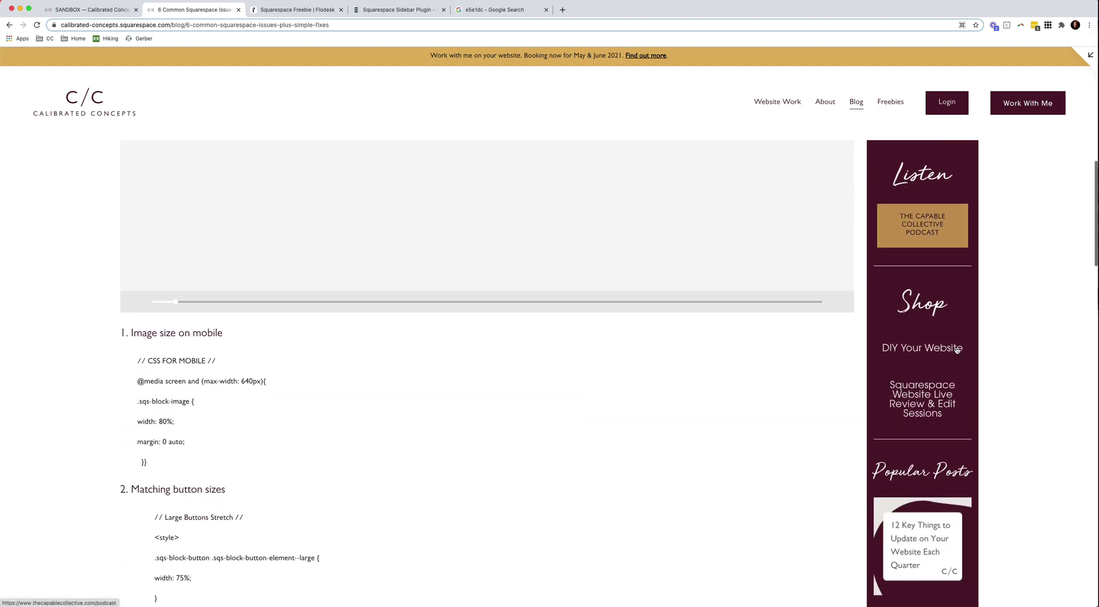
{"action": "scroll", "coordinate": [957, 350], "scroll_direction": "up", "scroll_amount": 14}
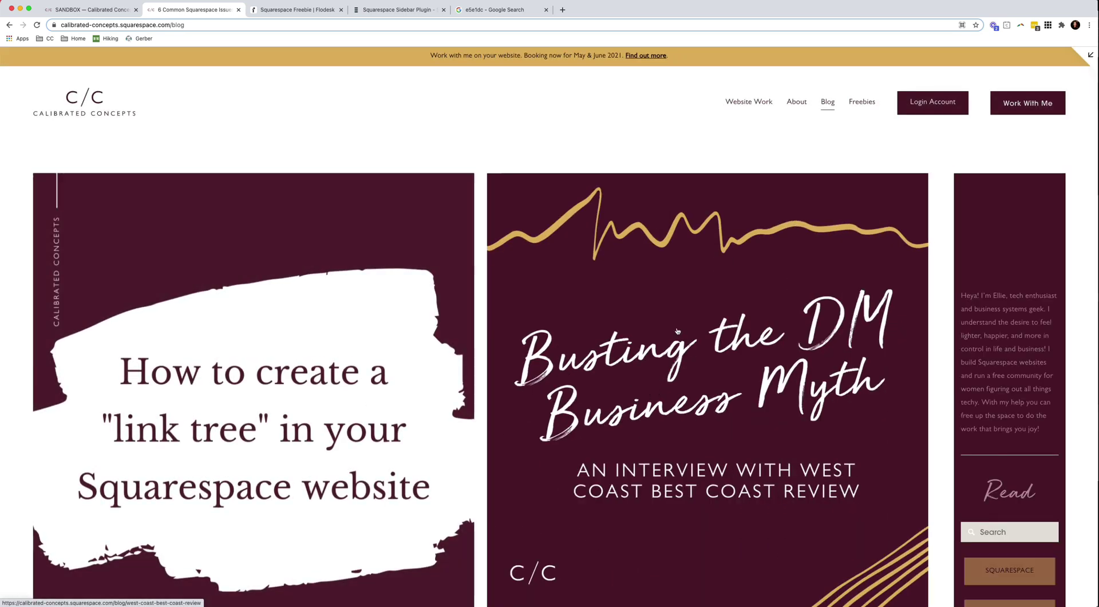
- Scroll through the blog sidebar's search bar, categories, podcast, shop links and popular posts
{"action": "scroll", "coordinate": [678, 331], "scroll_direction": "down", "scroll_amount": 10}
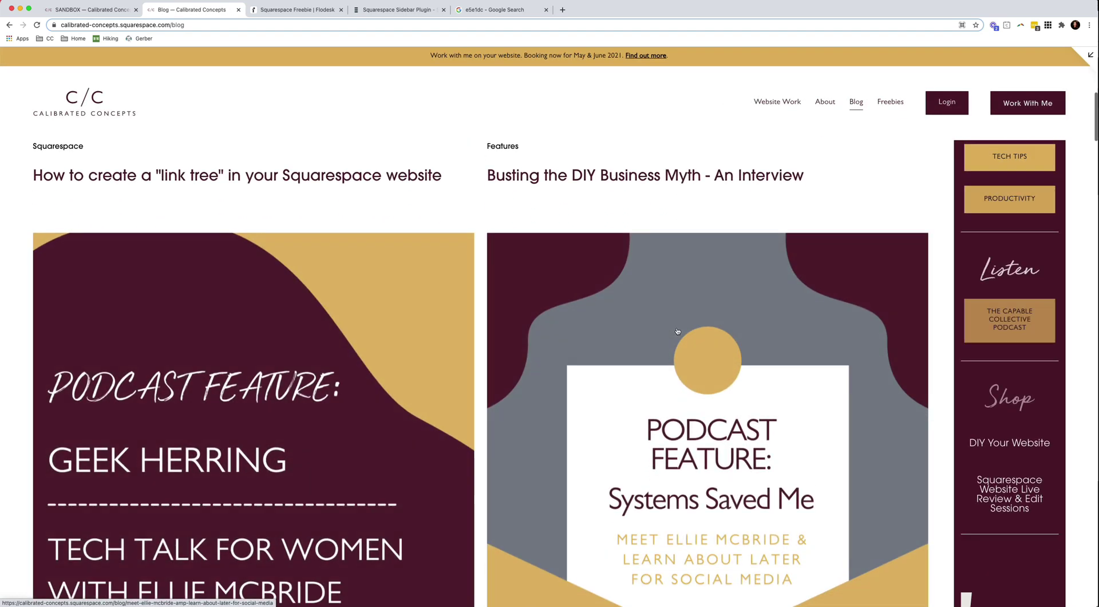
{"action": "scroll", "coordinate": [677, 331], "scroll_direction": "down", "scroll_amount": 8}
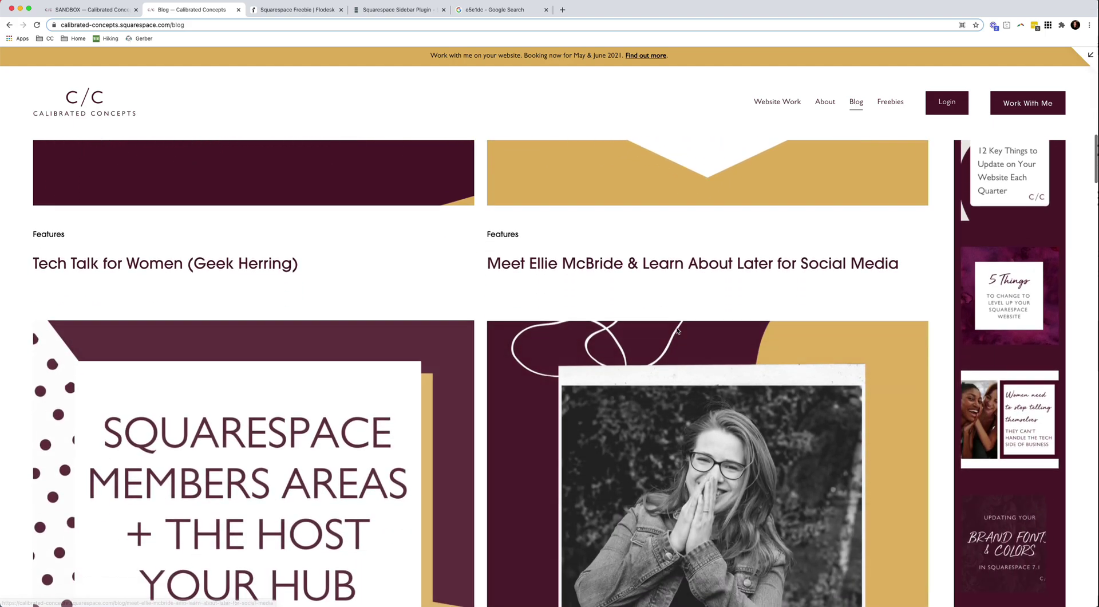
{"action": "scroll", "coordinate": [677, 331], "scroll_direction": "down", "scroll_amount": 8}
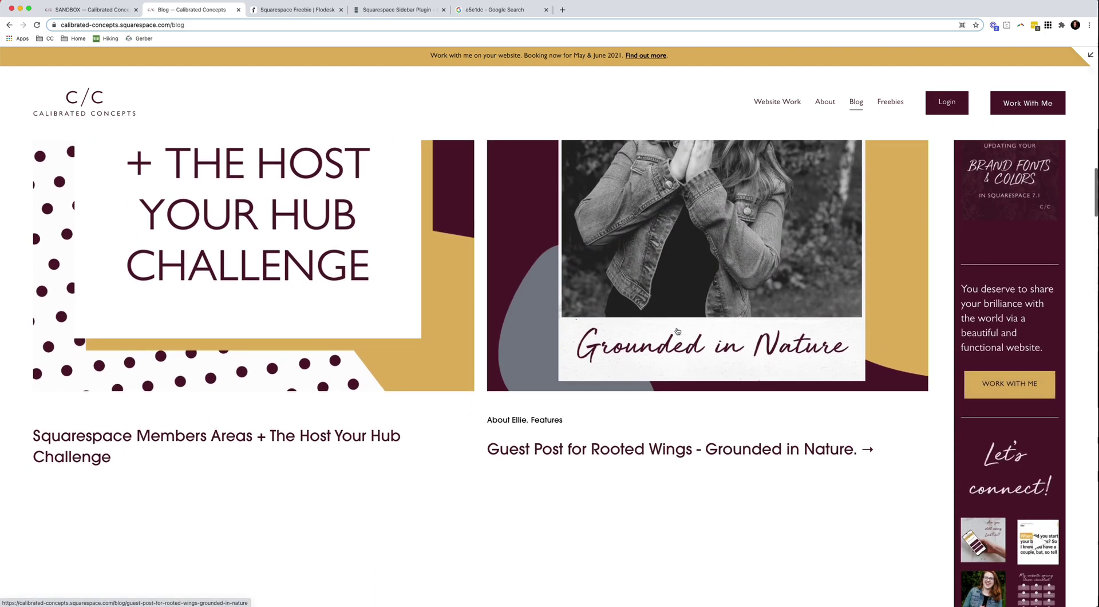
{"action": "scroll", "coordinate": [677, 331], "scroll_direction": "down", "scroll_amount": 5}
{"action": "scroll", "coordinate": [677, 331], "scroll_direction": "up", "scroll_amount": 10}
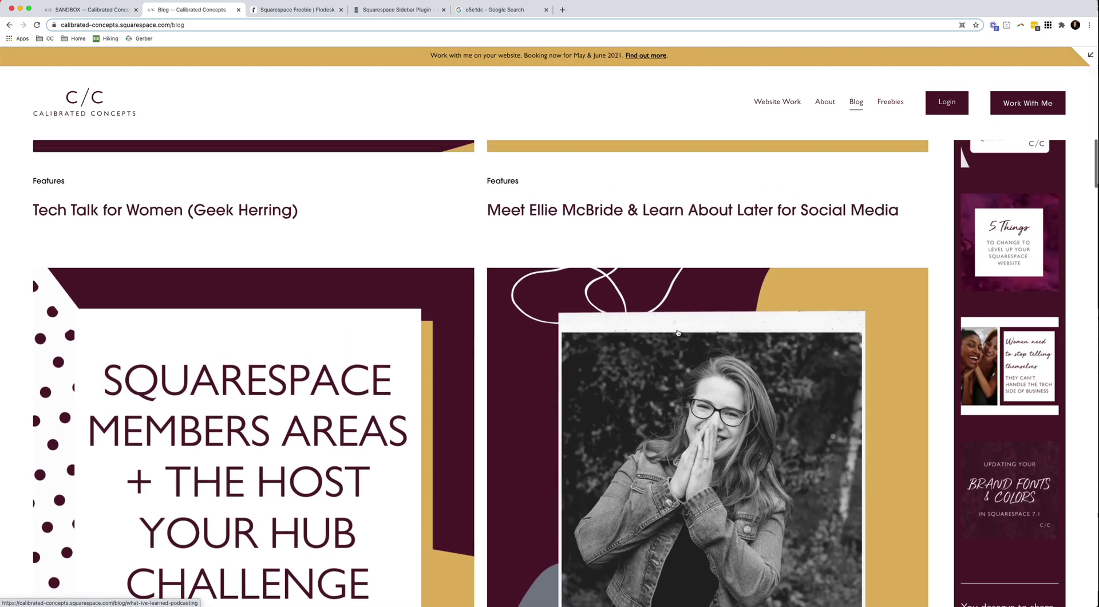
{"action": "scroll", "coordinate": [678, 332], "scroll_direction": "up", "scroll_amount": 10}
{"action": "scroll", "coordinate": [1032, 317], "scroll_direction": "down", "scroll_amount": 5}
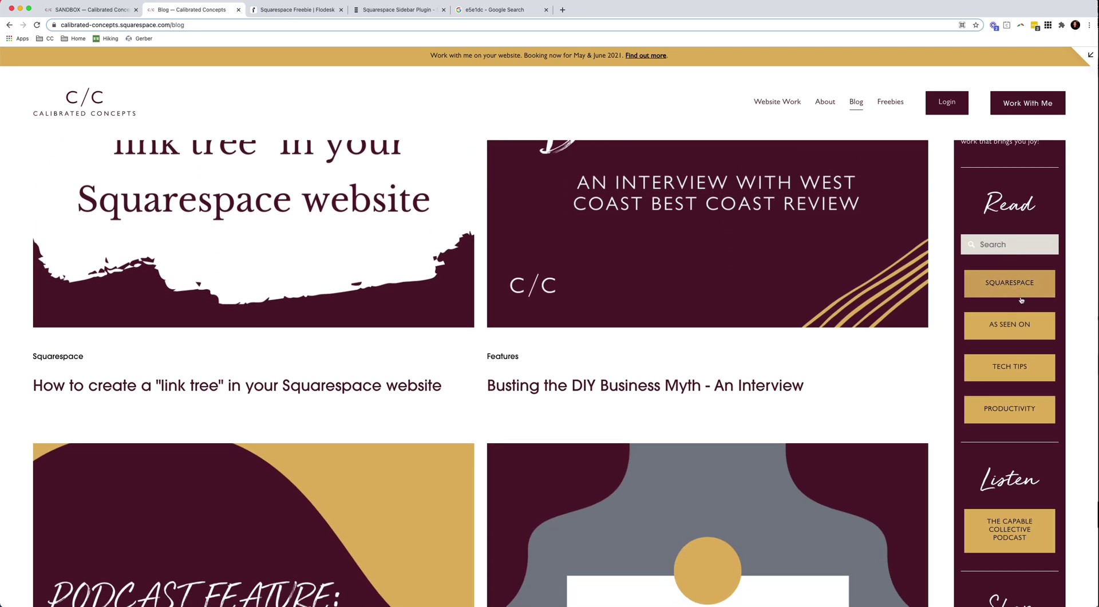
{"action": "scroll", "coordinate": [1025, 367], "scroll_direction": "down", "scroll_amount": 2}
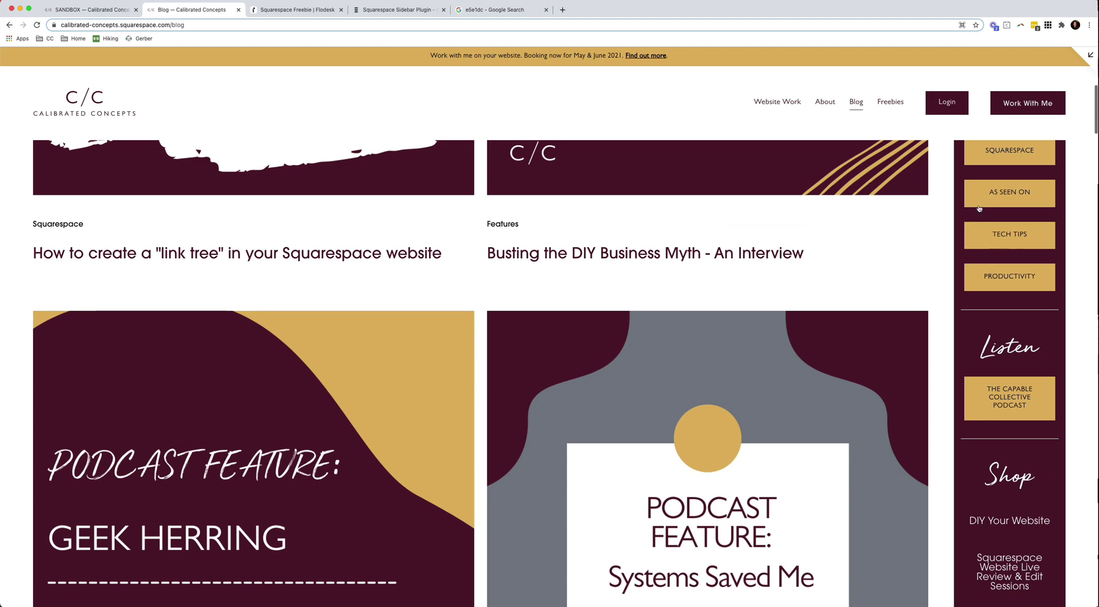
{"action": "scroll", "coordinate": [1008, 286], "scroll_direction": "down", "scroll_amount": 3}
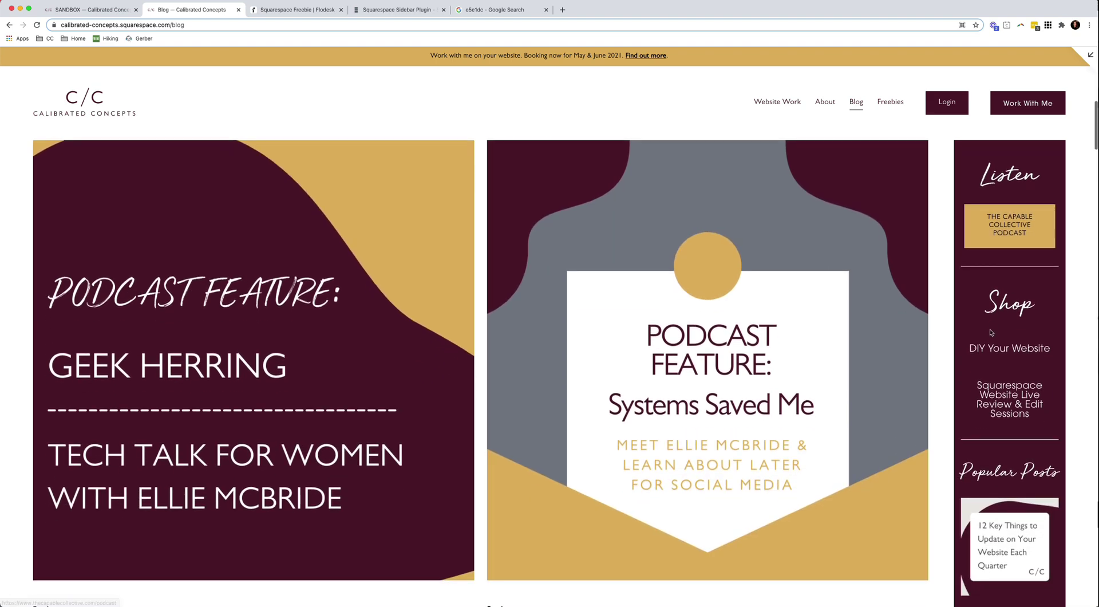
{"action": "scroll", "coordinate": [1028, 343], "scroll_direction": "down", "scroll_amount": 2}
{"action": "scroll", "coordinate": [1041, 336], "scroll_direction": "down", "scroll_amount": 4}
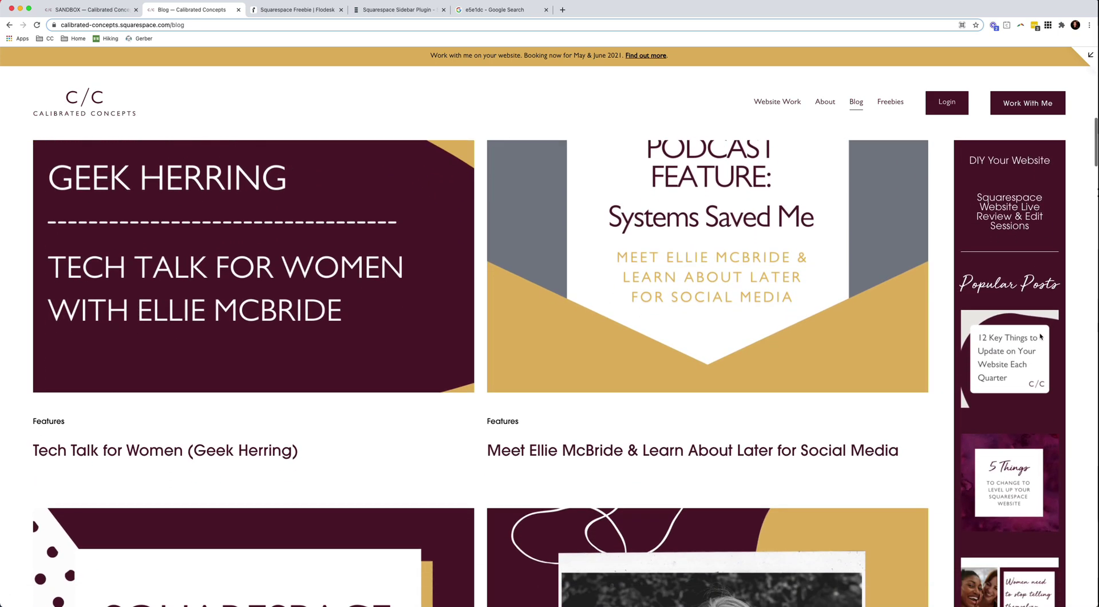
{"action": "scroll", "coordinate": [1040, 338], "scroll_direction": "up", "scroll_amount": 15}
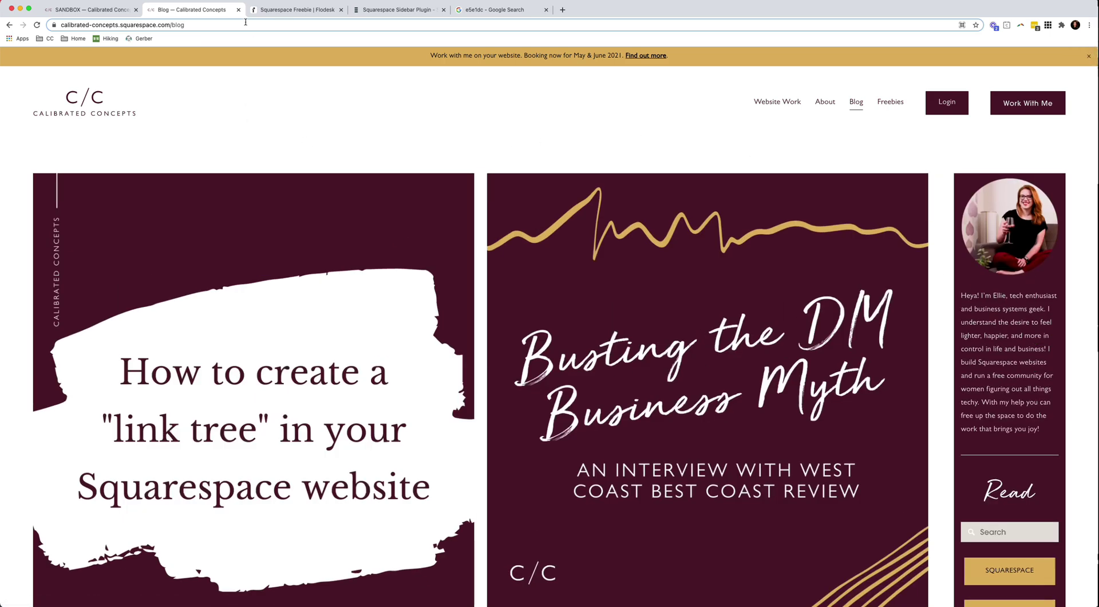
- Close the e5e1dc Google search tab and look over the Squarespace Sidebar Plugin page
{"action": "left_click", "coordinate": [547, 10]}
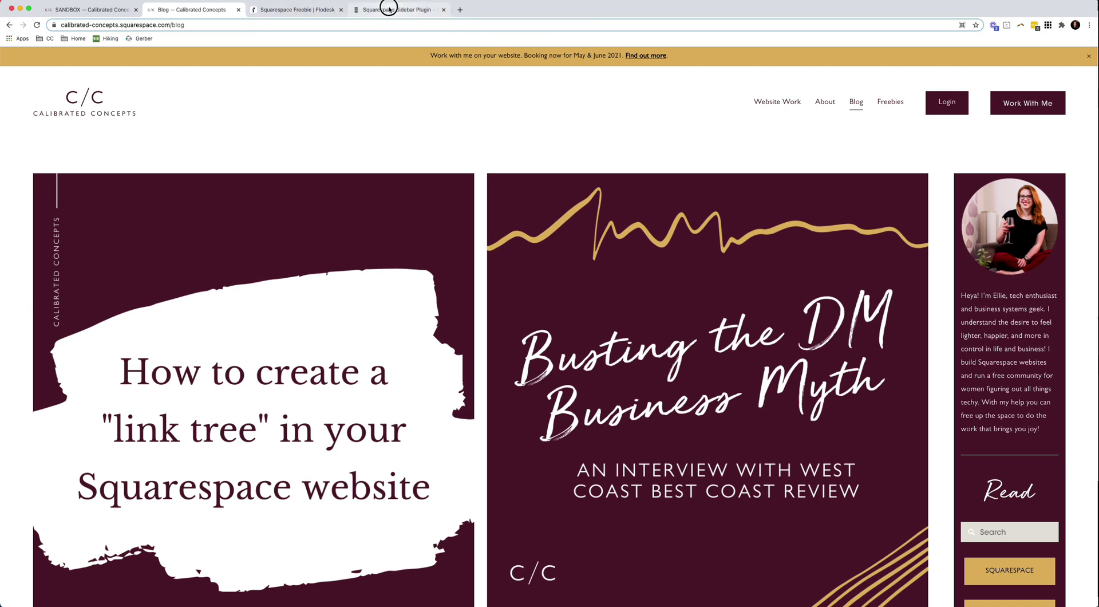
{"action": "left_click", "coordinate": [389, 9]}
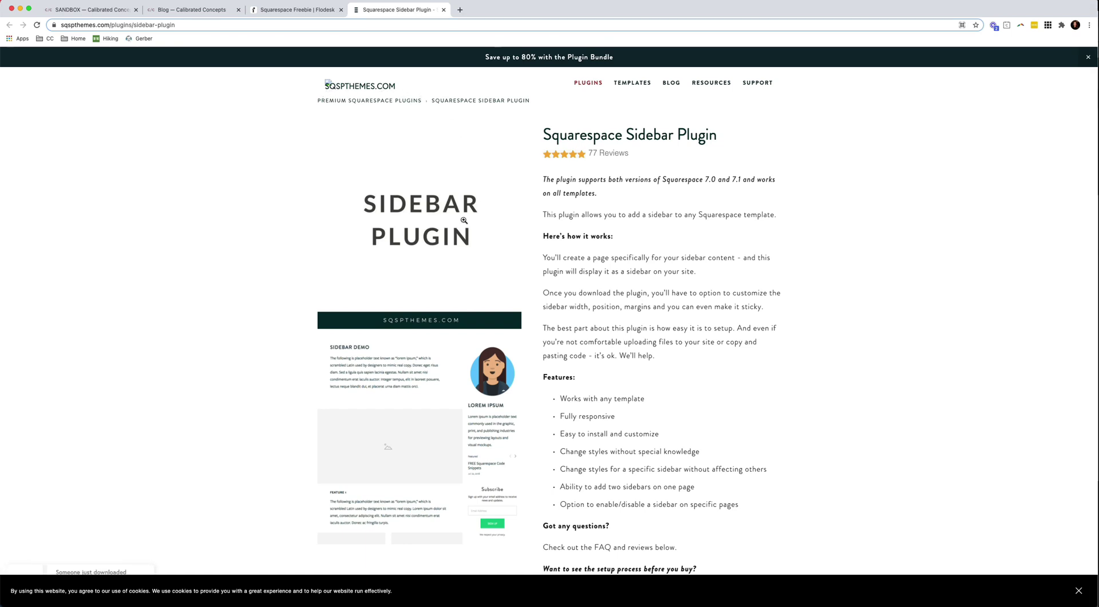
{"action": "scroll", "coordinate": [596, 217], "scroll_direction": "down", "scroll_amount": 2}
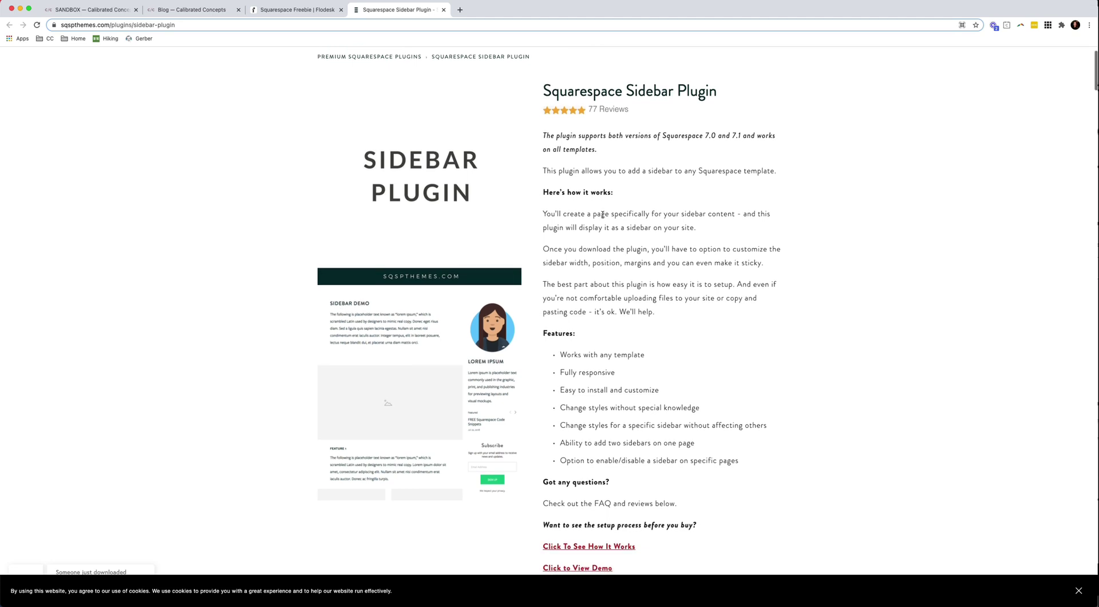
{"action": "scroll", "coordinate": [603, 214], "scroll_direction": "down", "scroll_amount": 7}
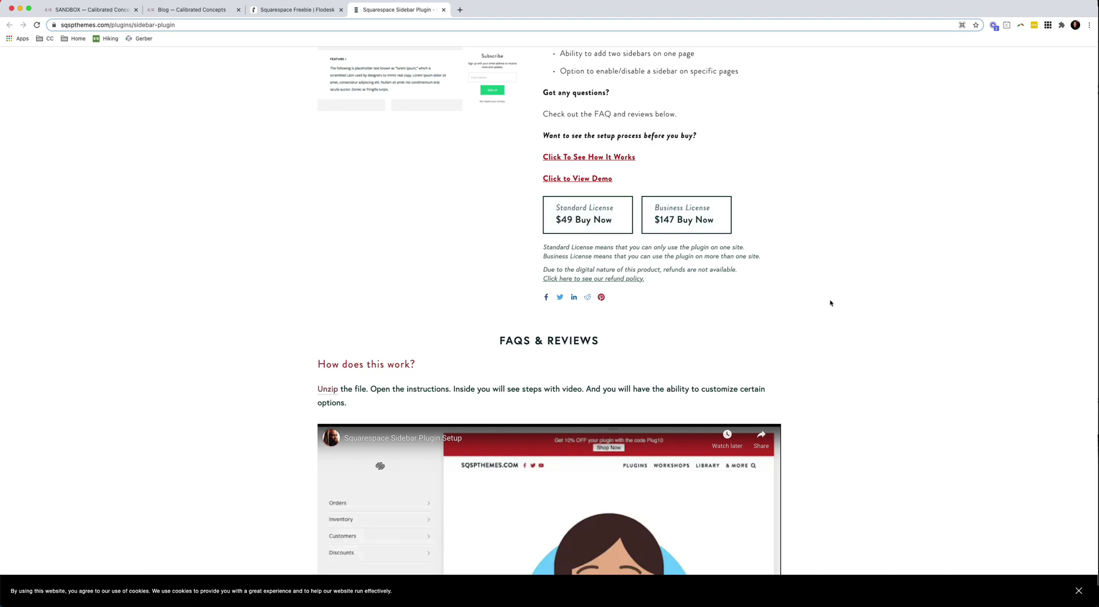
{"action": "scroll", "coordinate": [830, 303], "scroll_direction": "down", "scroll_amount": 6}
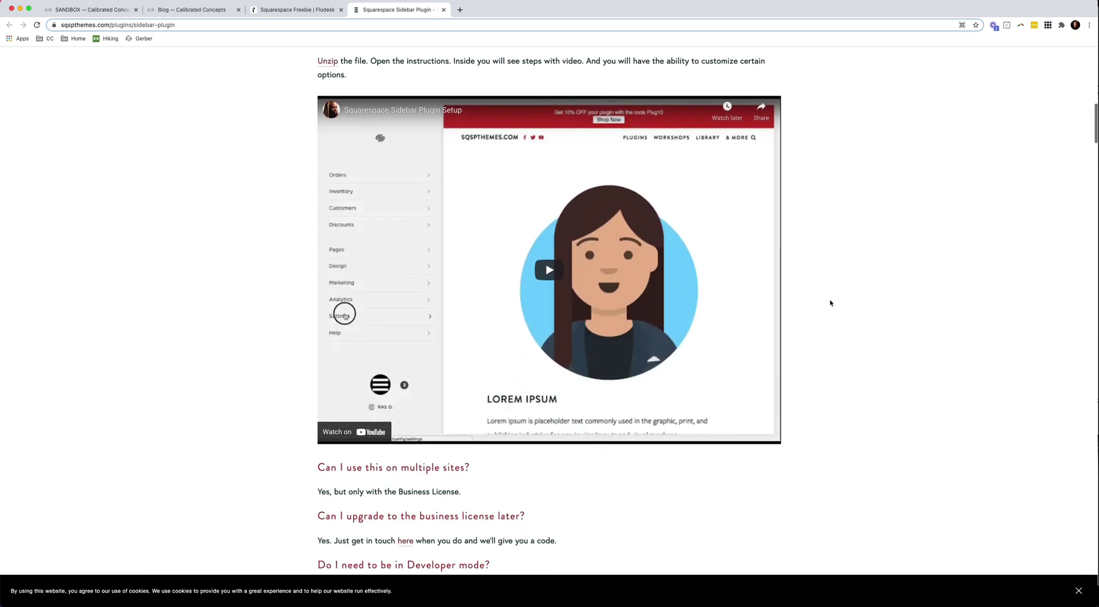
{"action": "scroll", "coordinate": [831, 303], "scroll_direction": "up", "scroll_amount": 4}
{"action": "scroll", "coordinate": [831, 303], "scroll_direction": "up", "scroll_amount": 10}
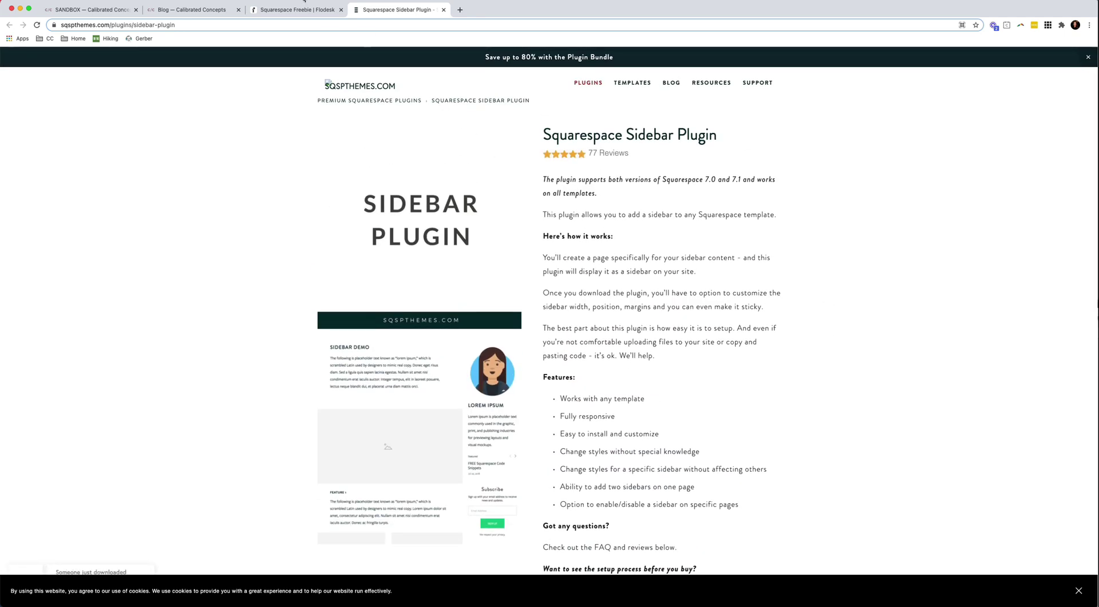
- Close the Flodesk form and Sidebar Plugin tabs
{"action": "left_click", "coordinate": [300, 9]}
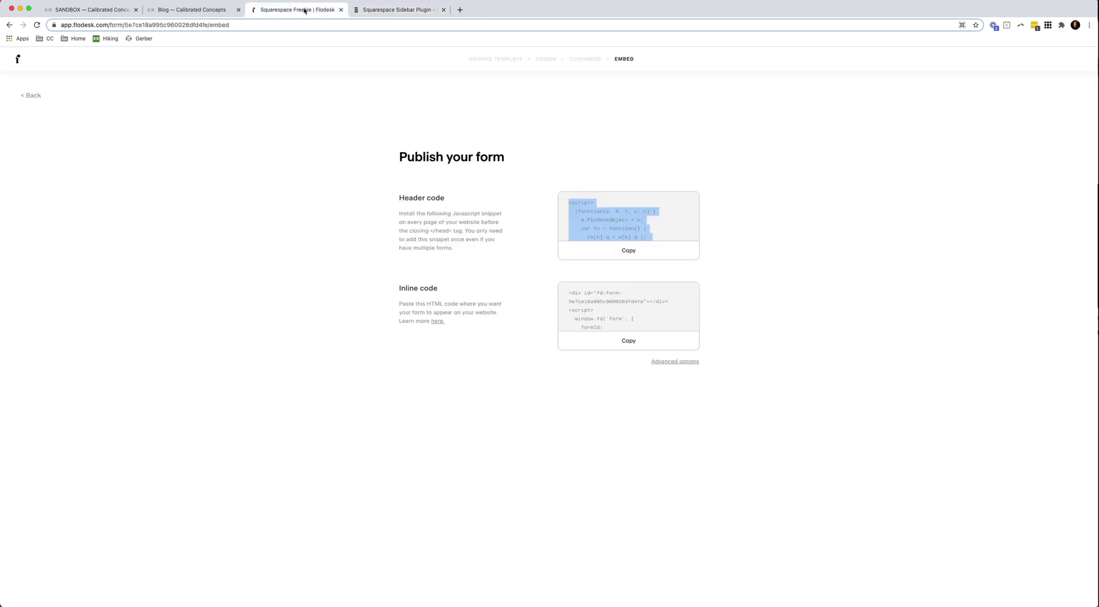
{"action": "left_click", "coordinate": [341, 10]}
{"action": "left_click", "coordinate": [341, 10]}
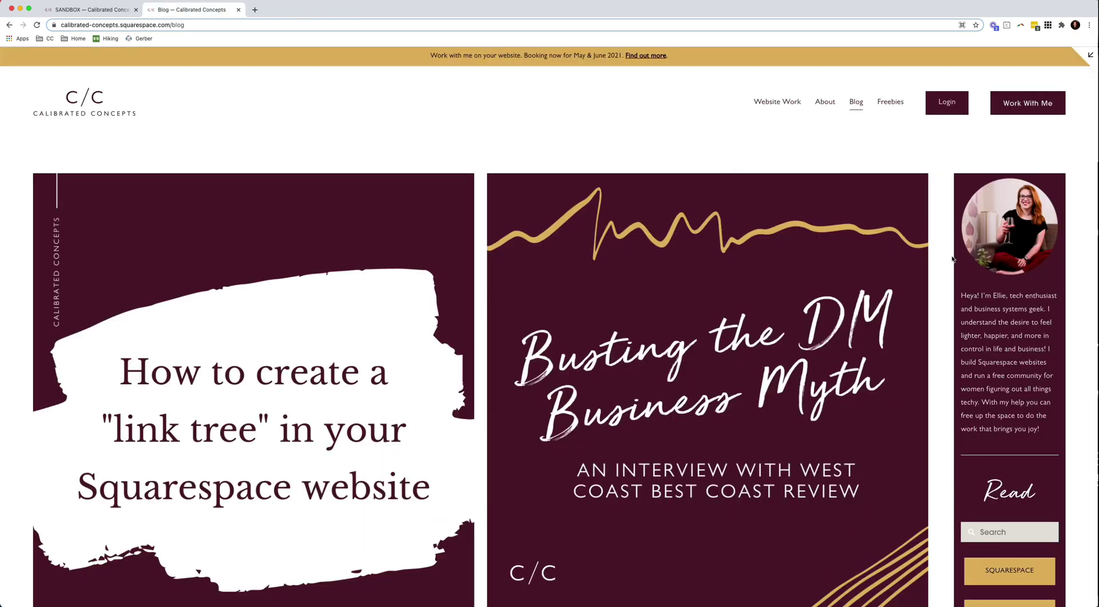